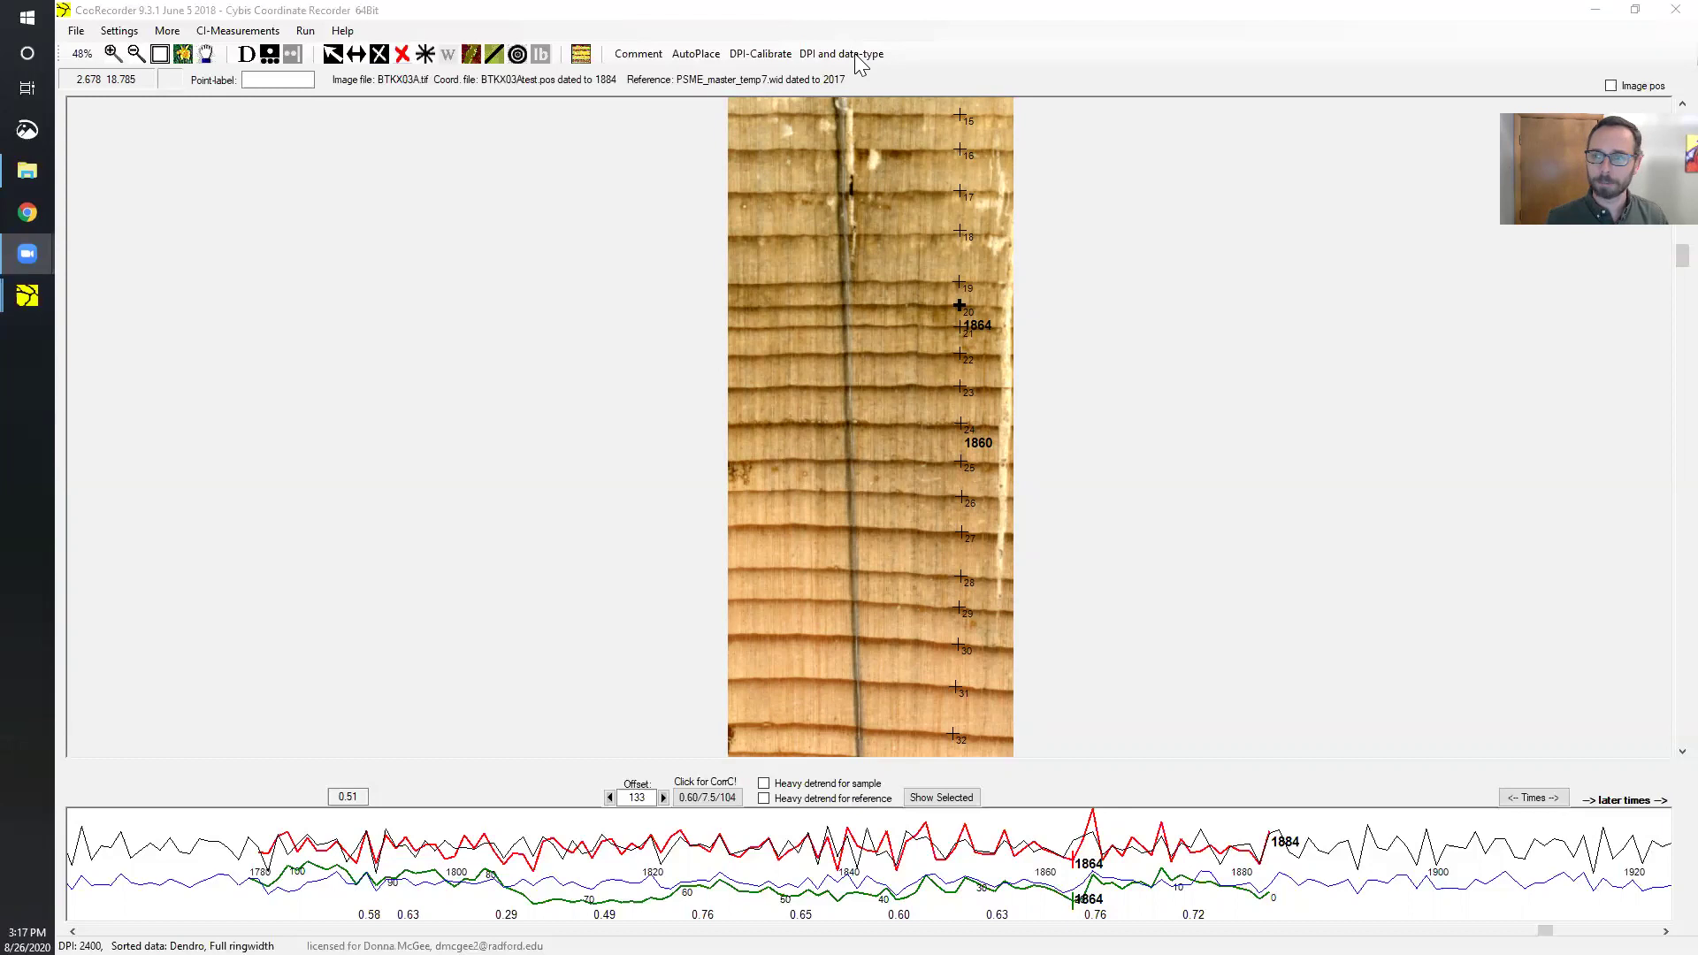
# Step: Set the data mode to Measure Latewood and Earlywood, and add earlywood/latewood border points to the measured rings
pyautogui.click(858, 64)
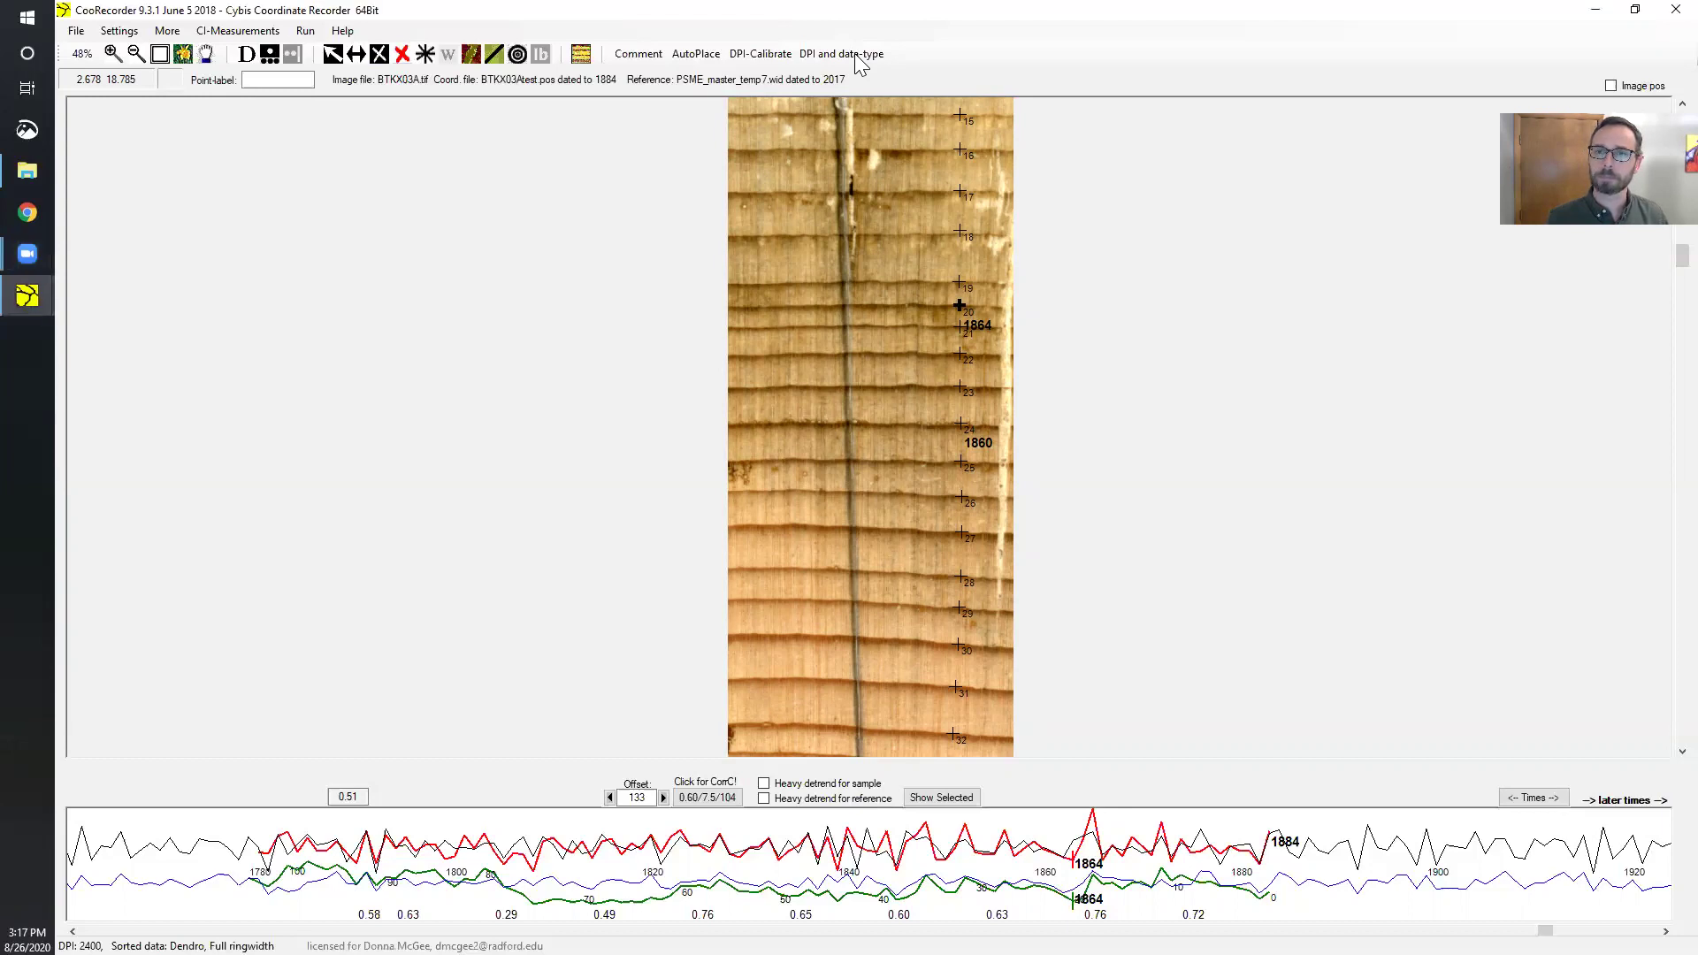
pyautogui.click(858, 55)
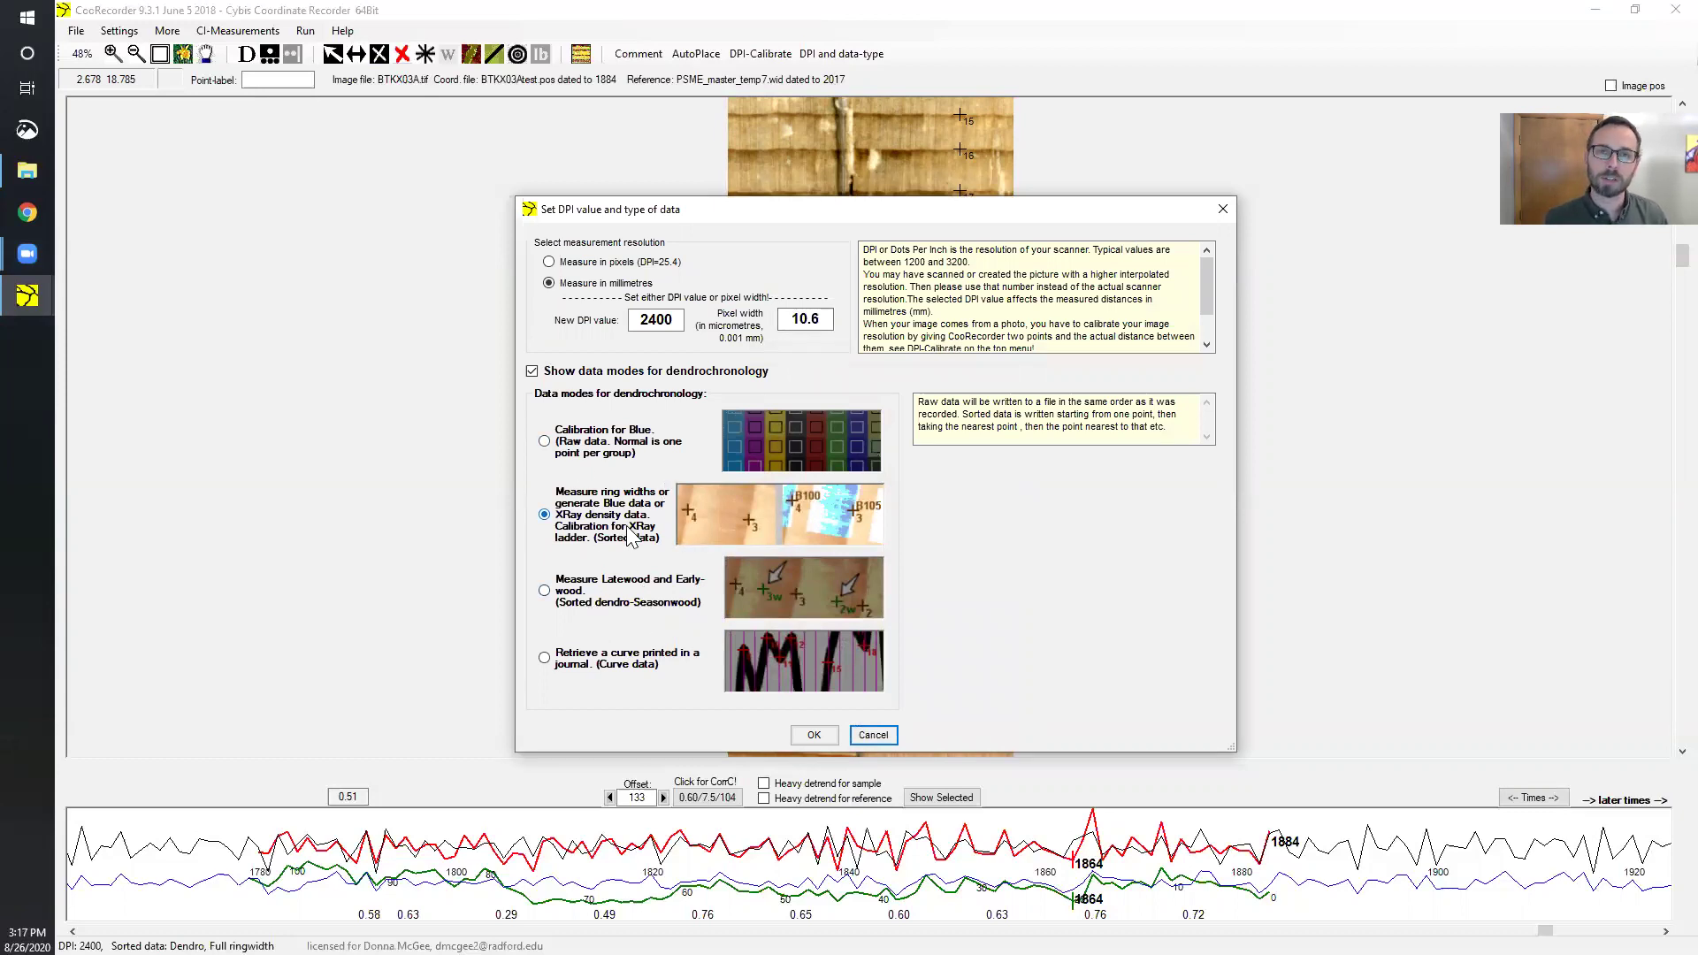
pyautogui.click(544, 591)
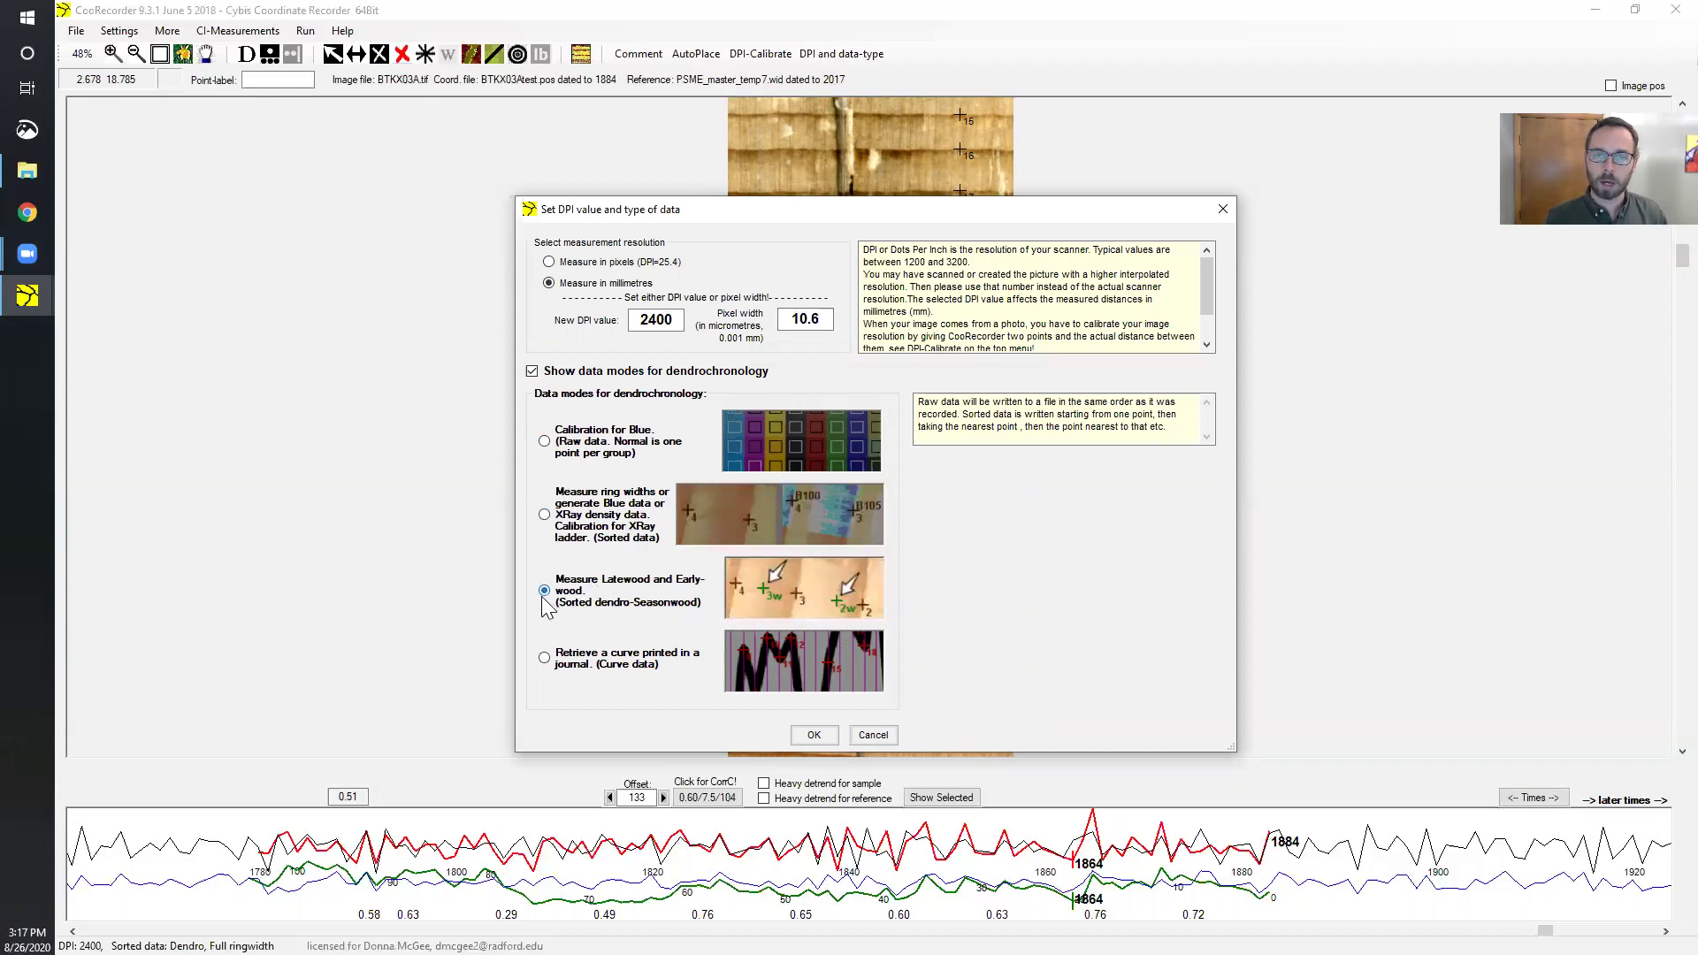
pyautogui.click(812, 735)
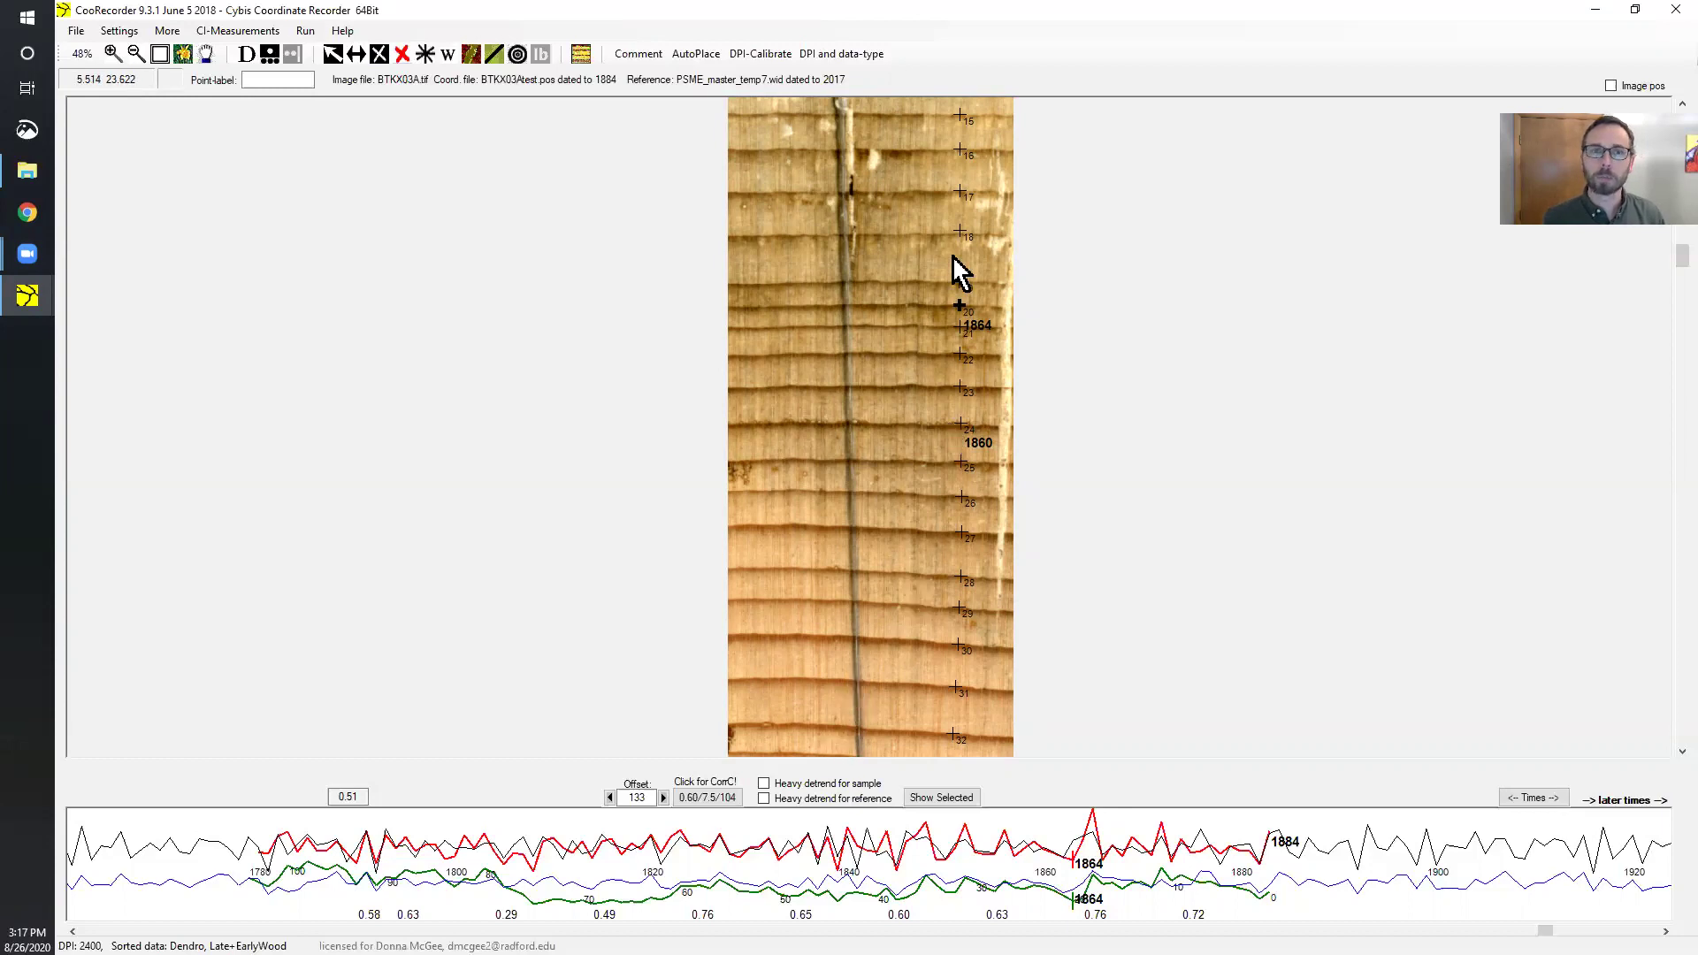
pyautogui.click(168, 31)
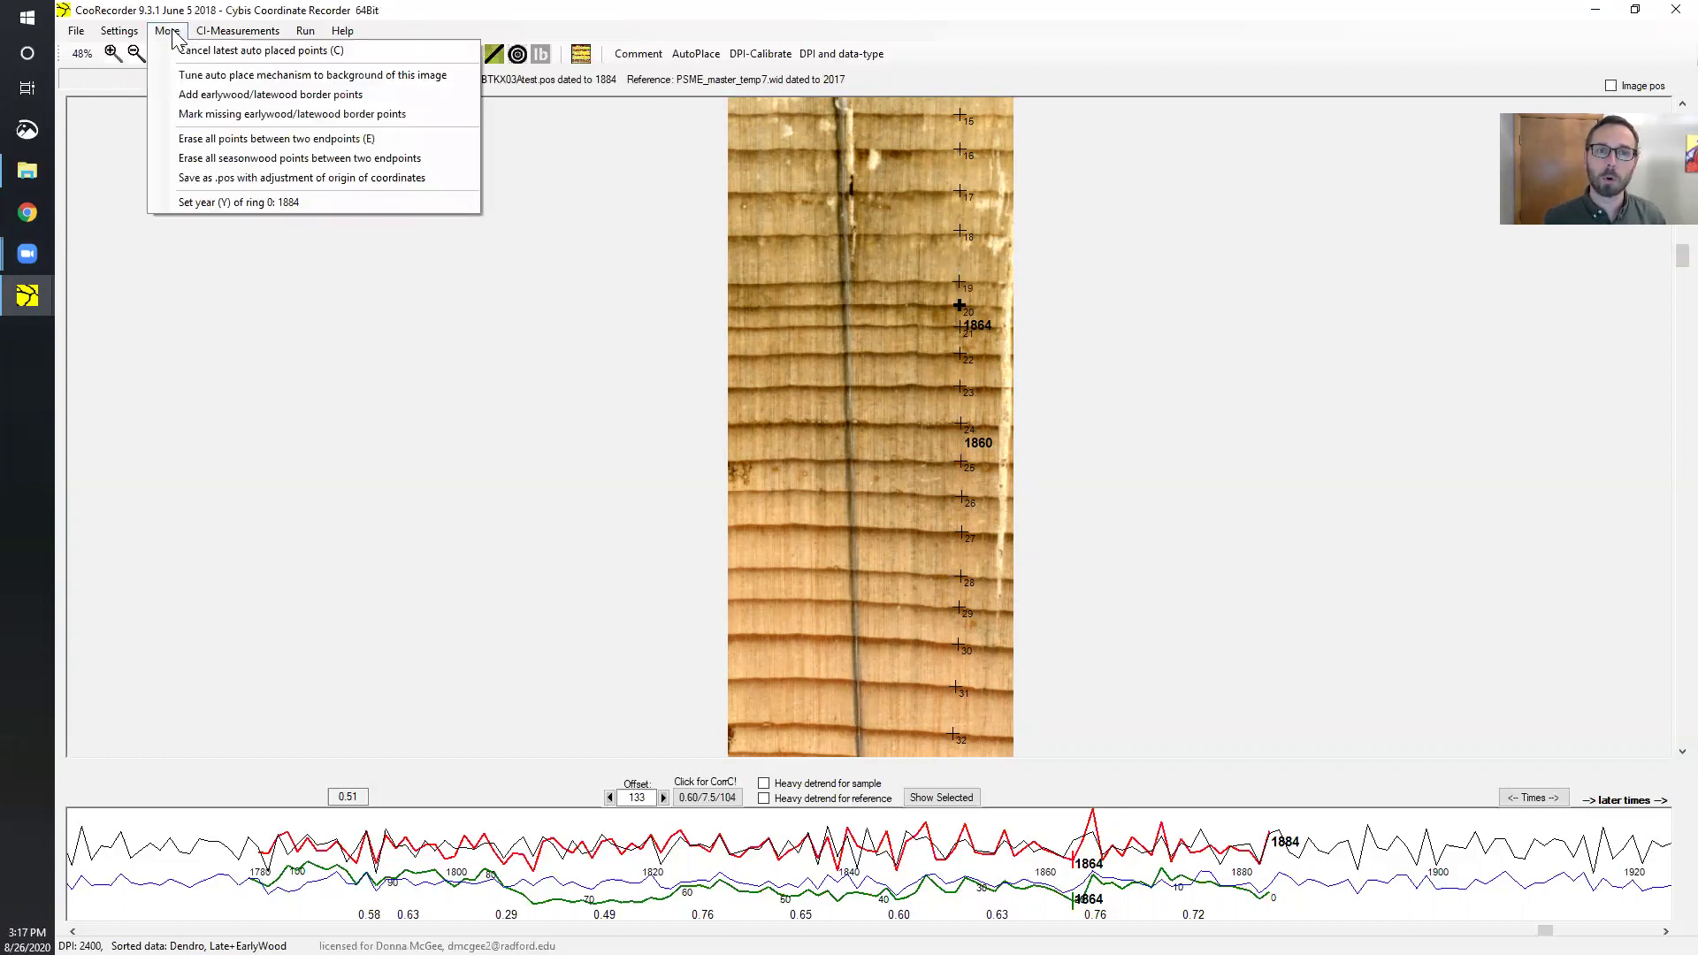
pyautogui.click(242, 105)
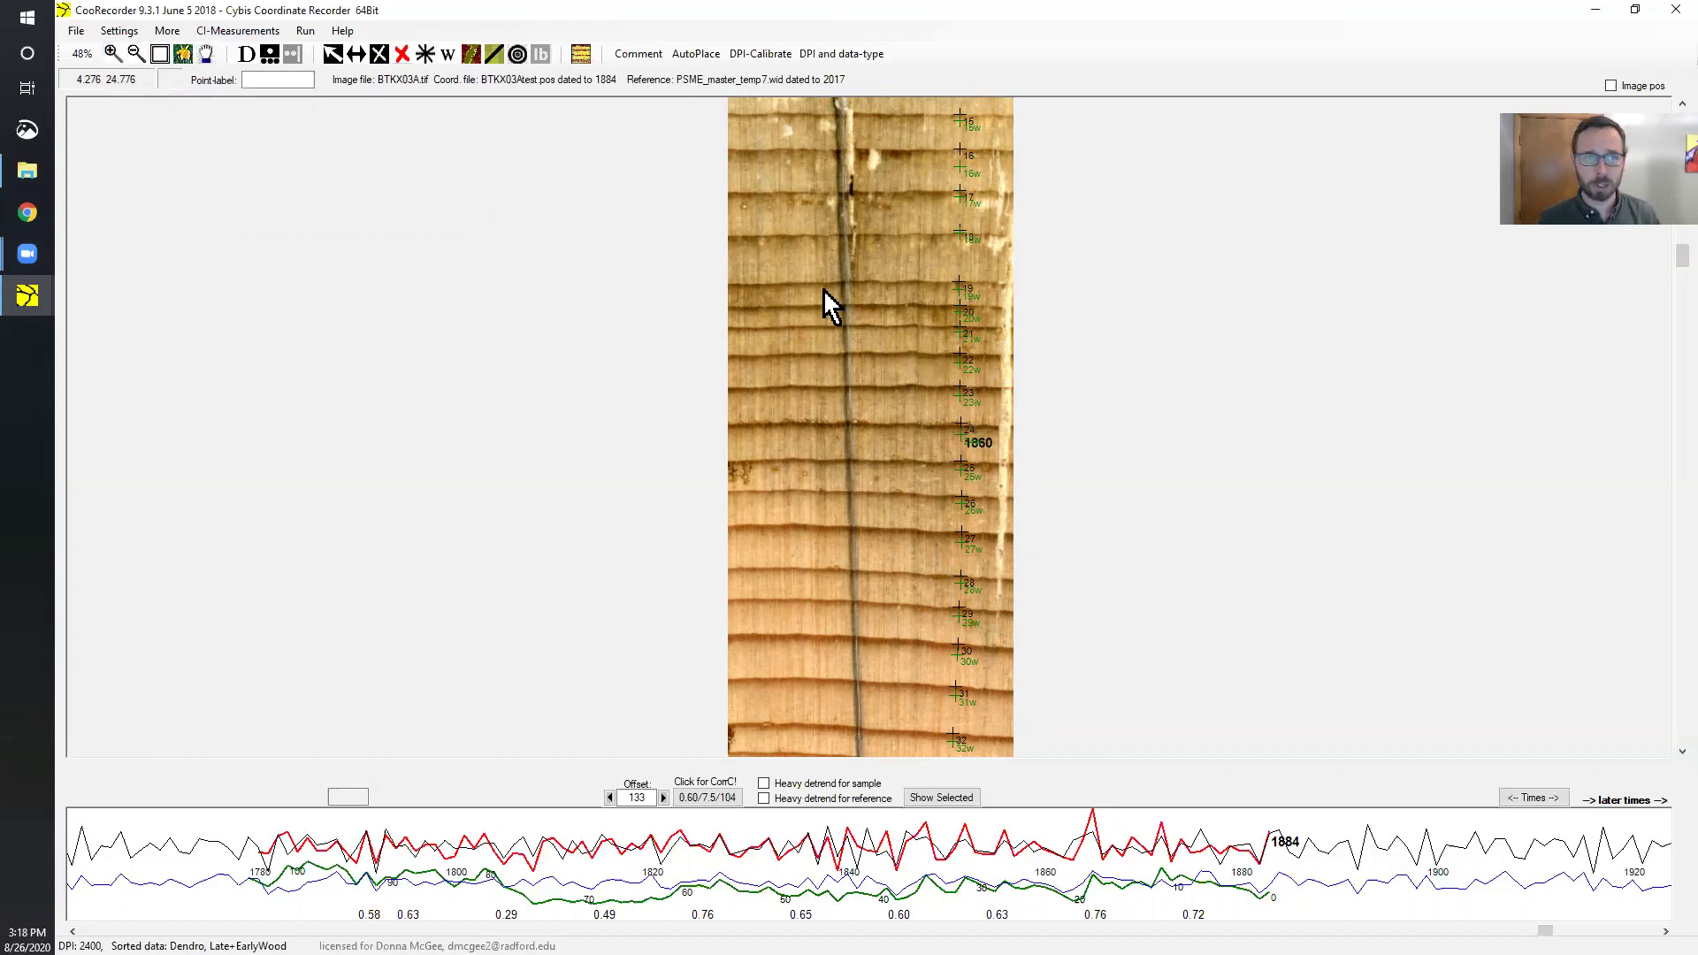
# Step: Replace the green season wood point 18w with one slightly lower, just below the dark ring boundary
pyautogui.click(112, 54)
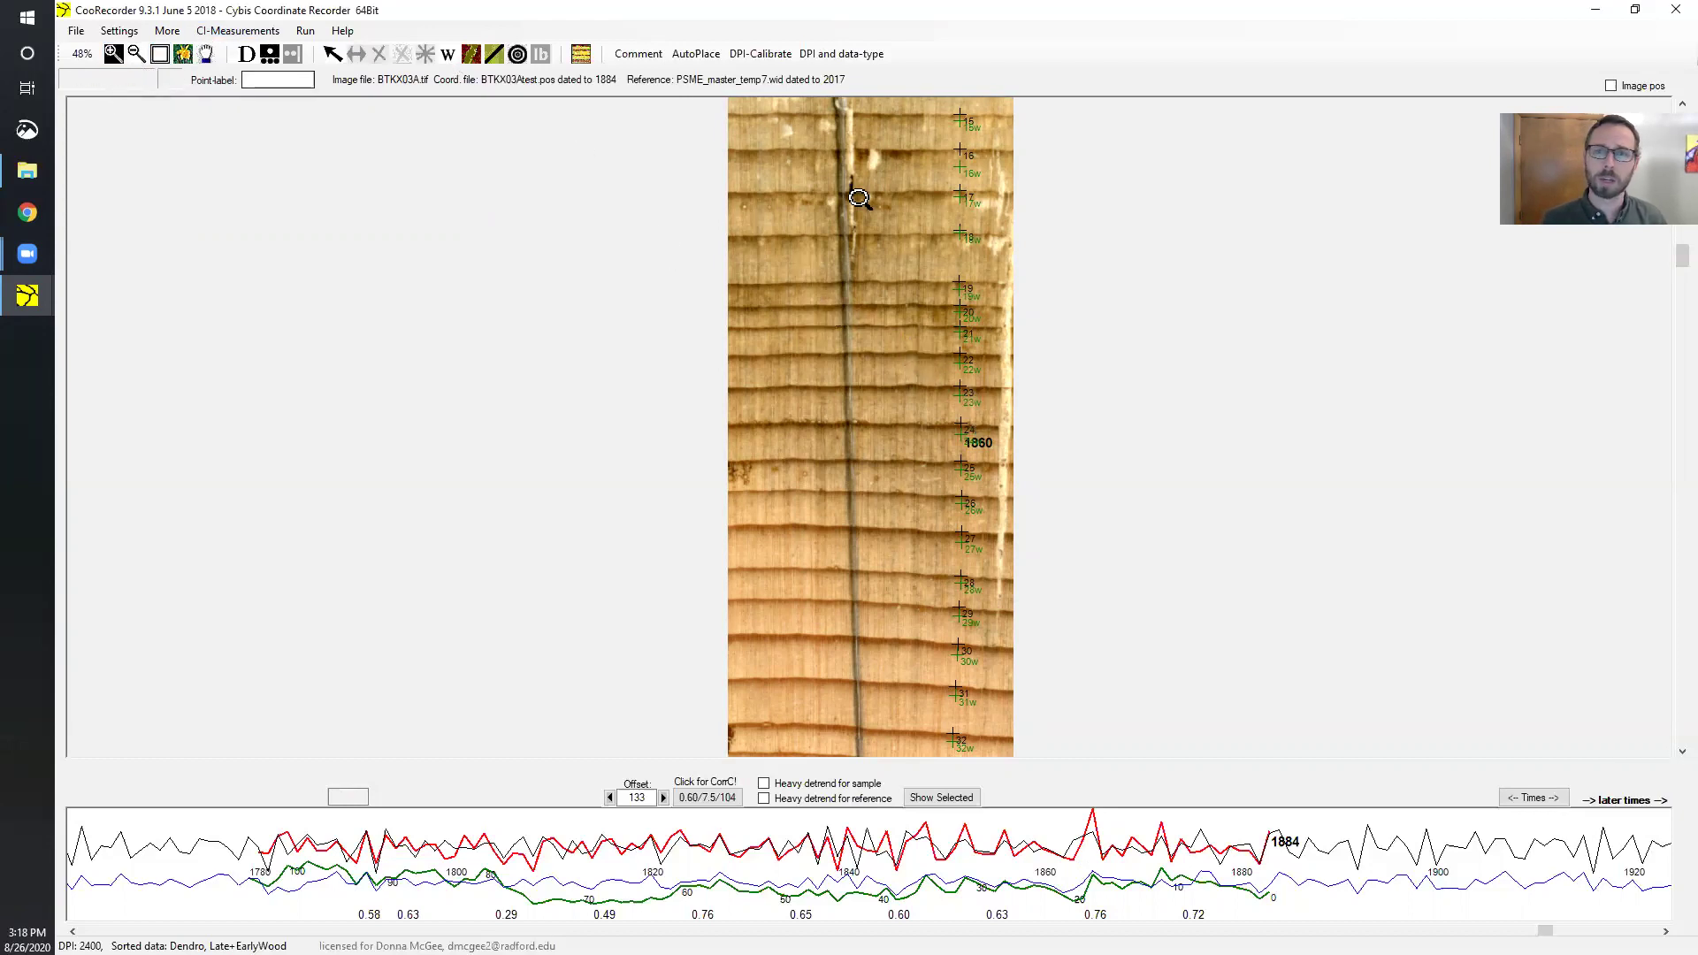
pyautogui.click(959, 237)
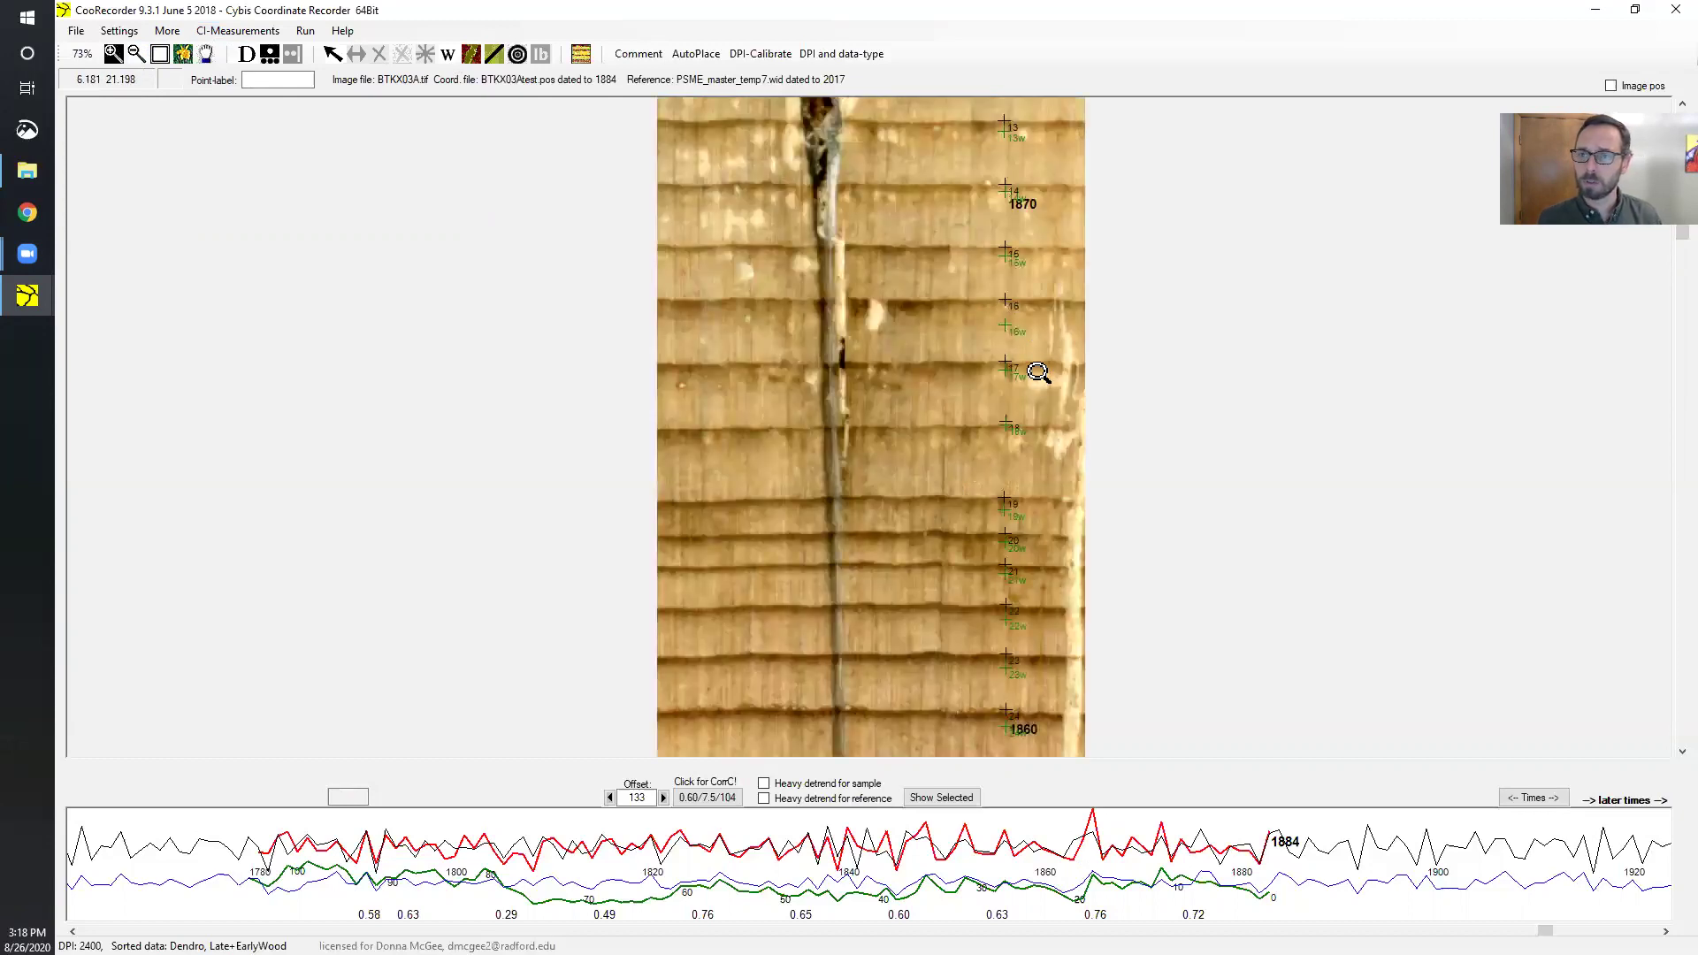
pyautogui.click(1005, 444)
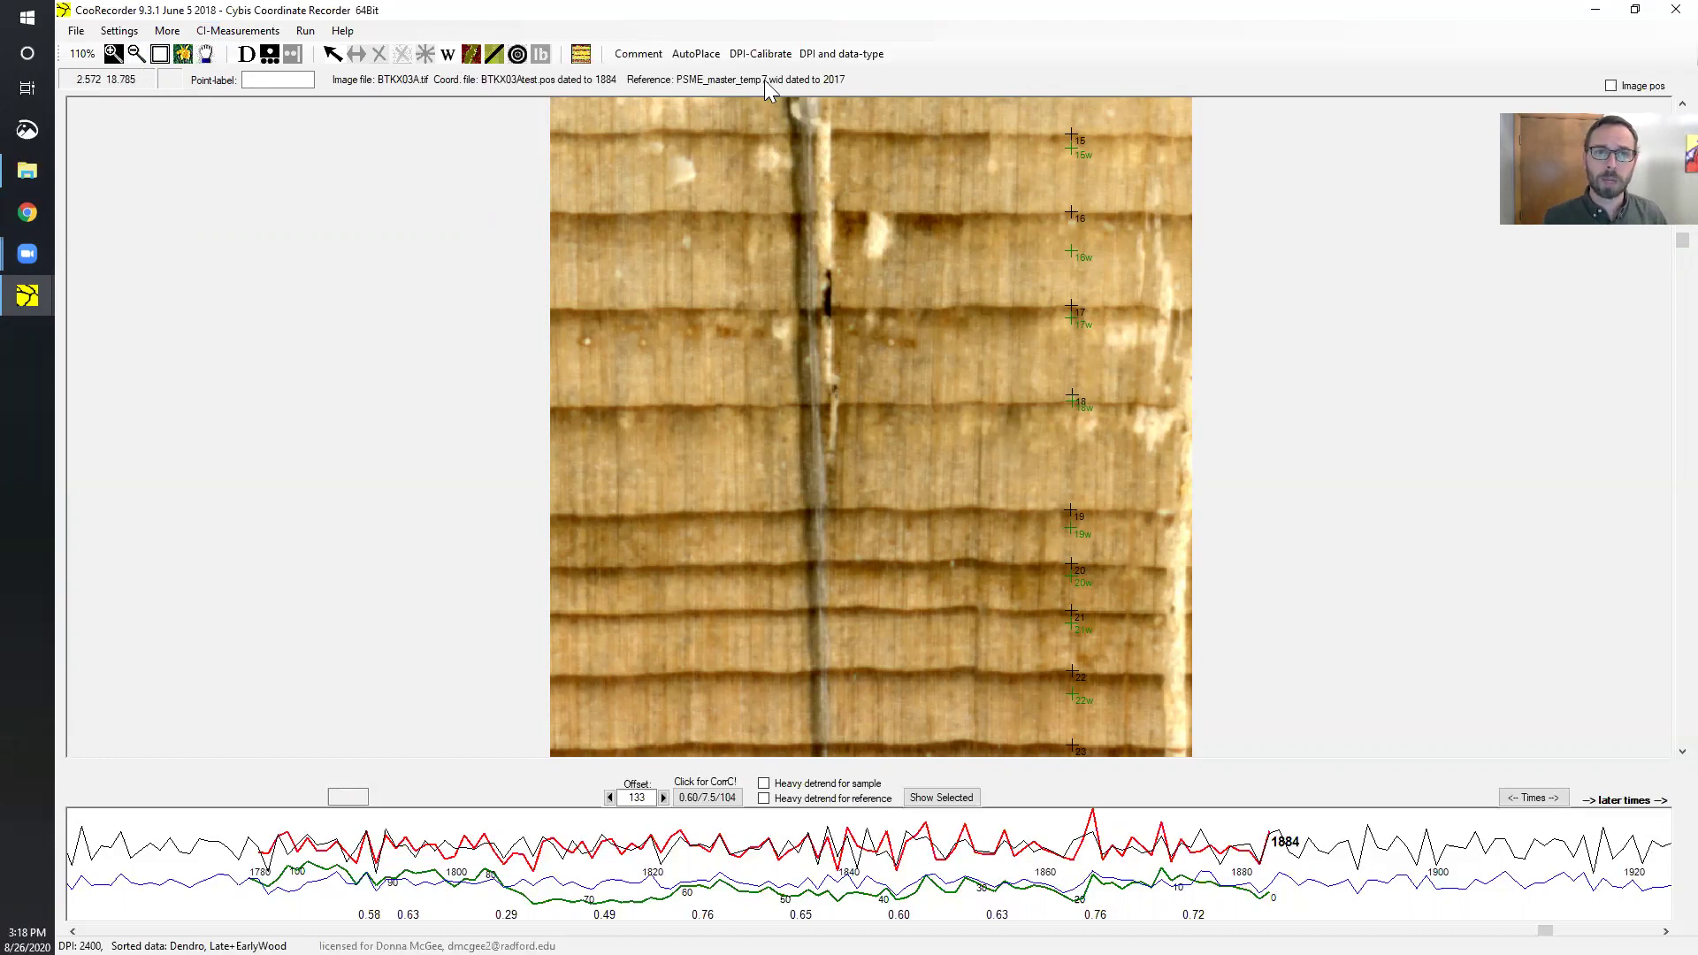
pyautogui.click(333, 54)
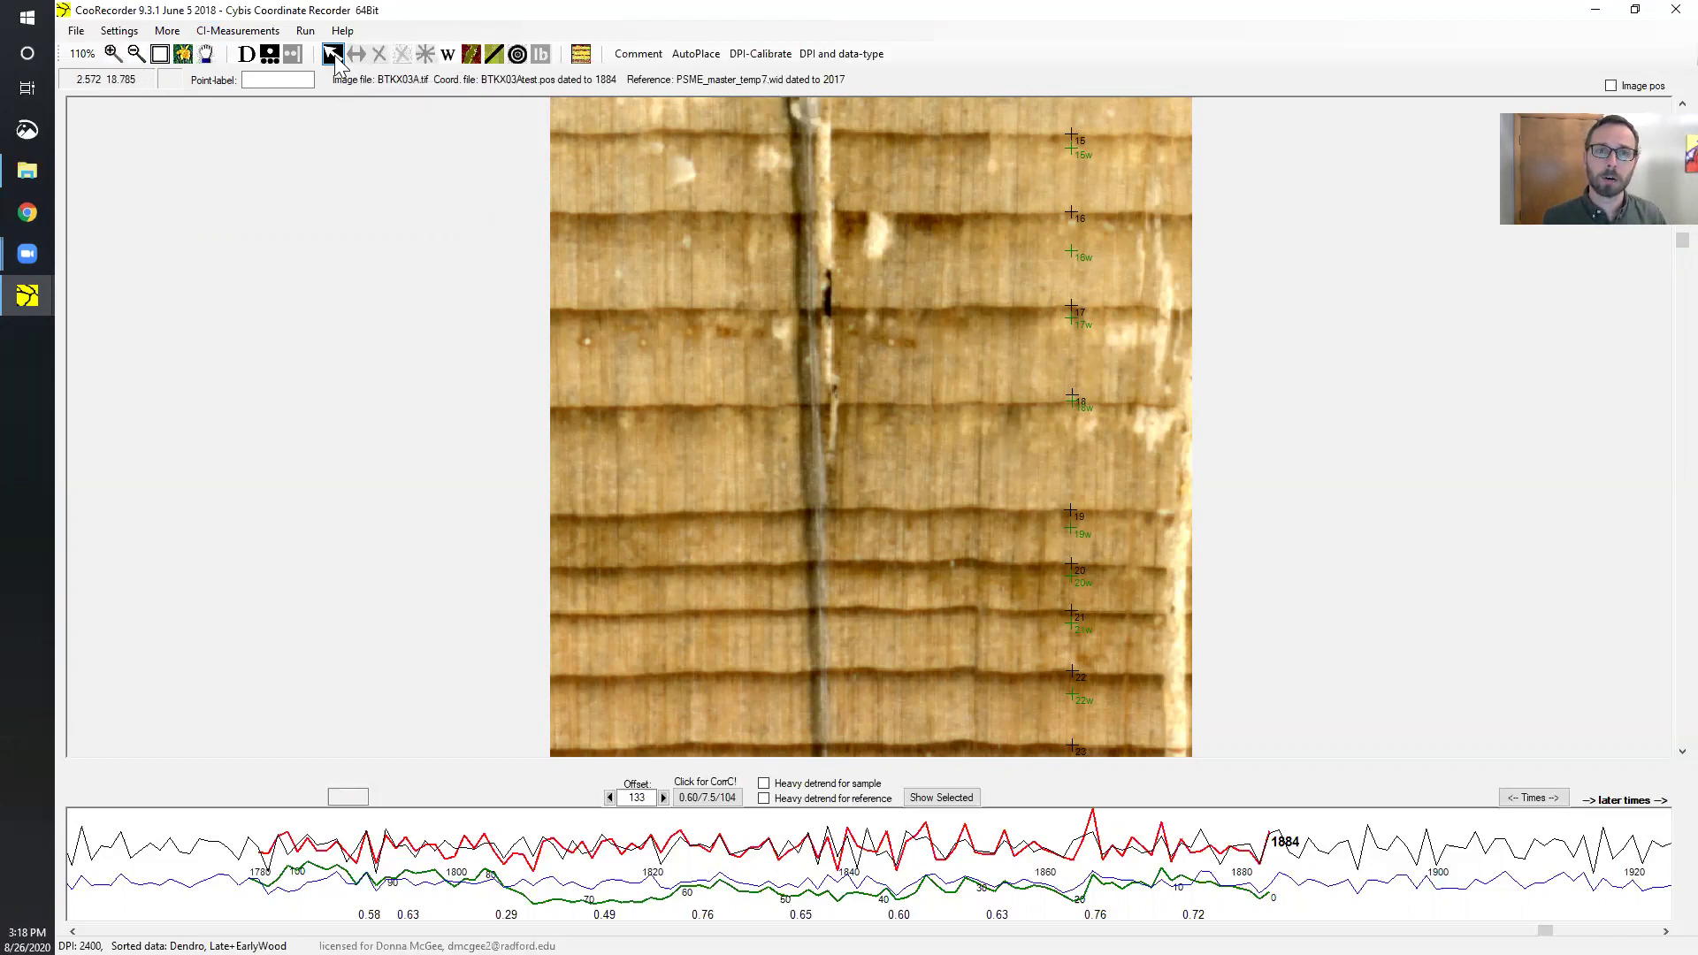
pyautogui.click(1074, 404)
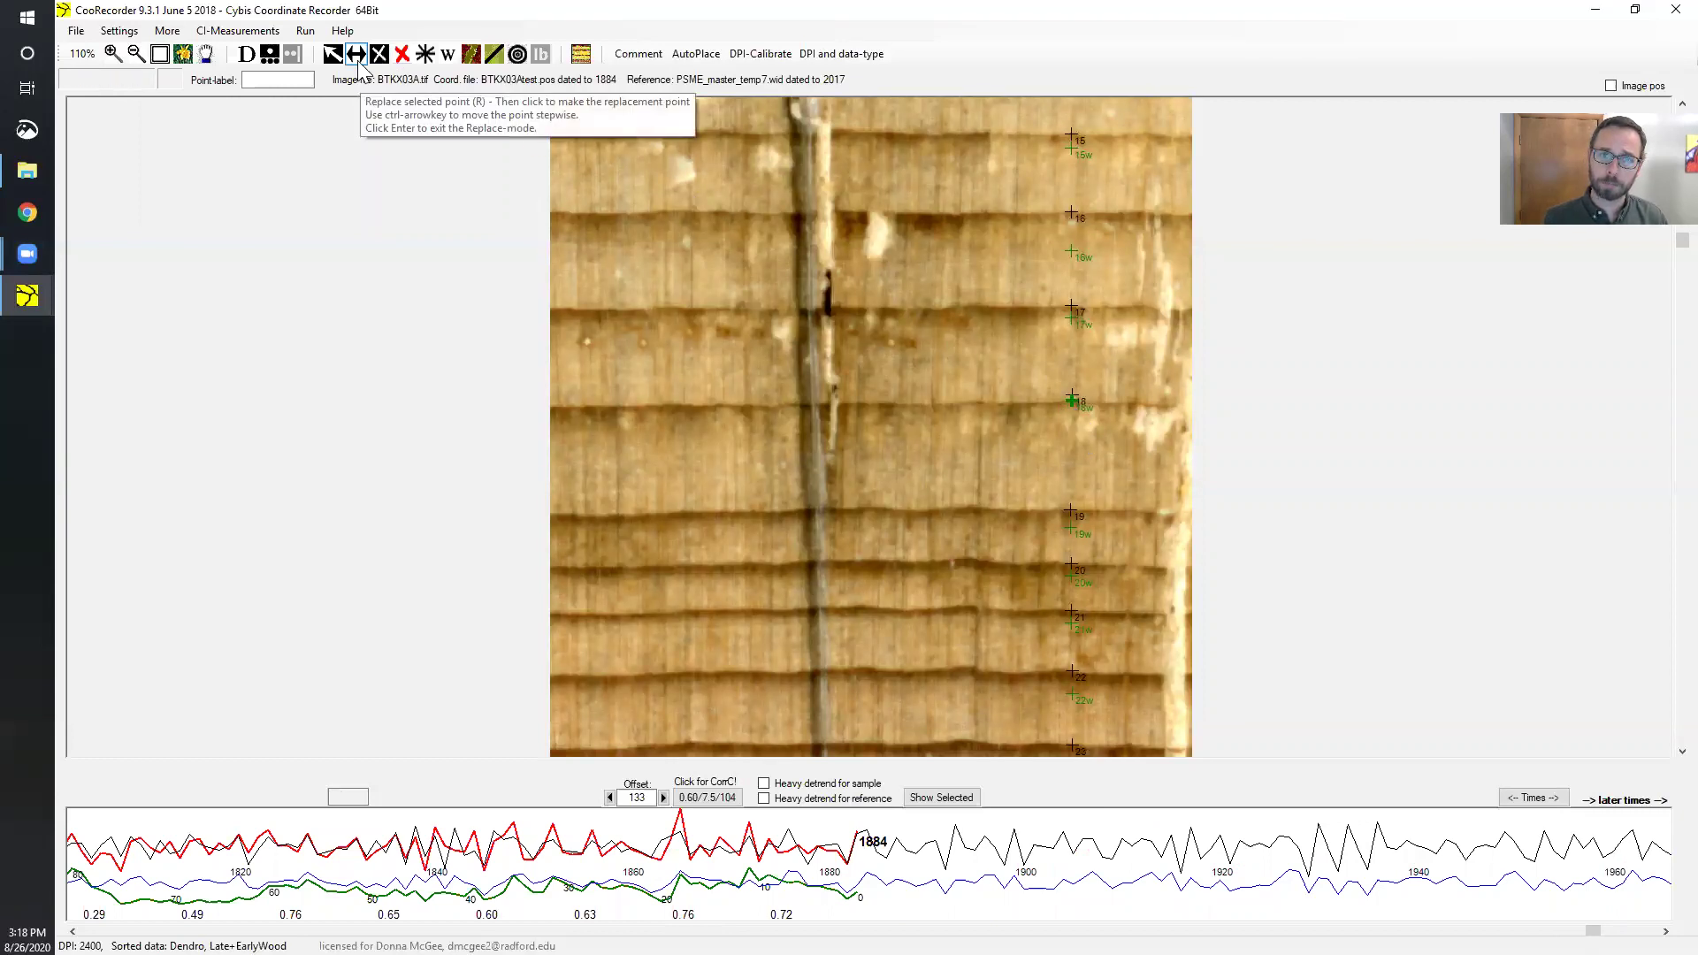
pyautogui.click(1072, 406)
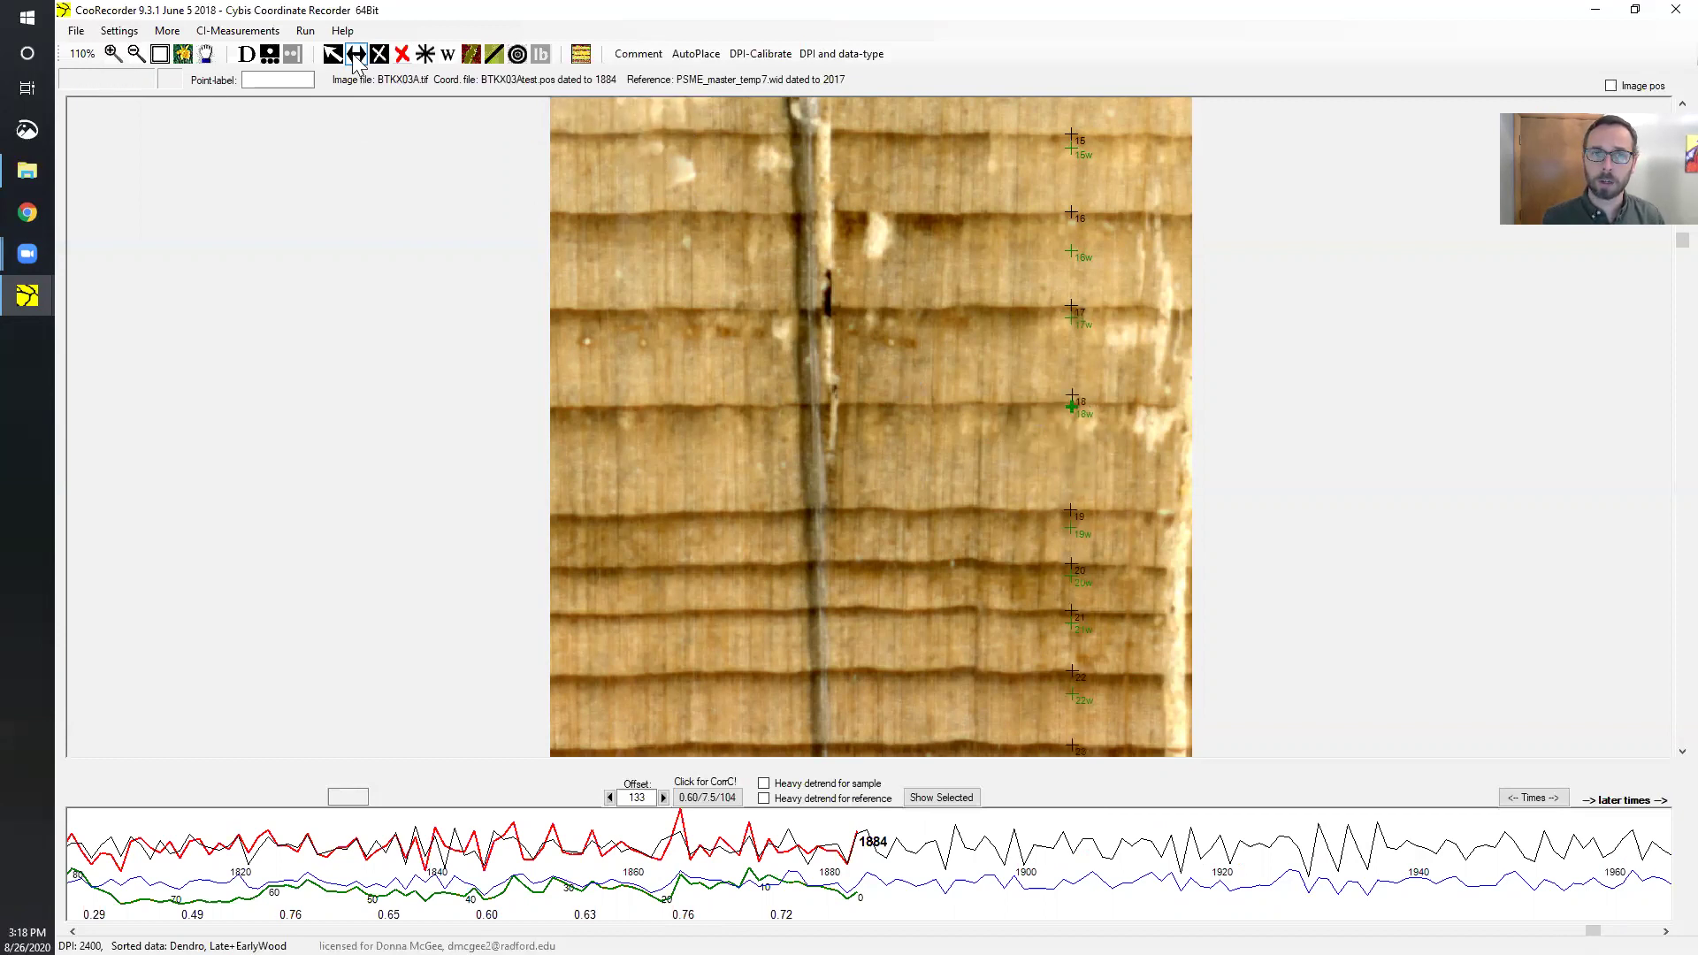
# Step: Replace the black ring 18 point with one slightly lower, closer to the dark ring boundary
pyautogui.click(1072, 395)
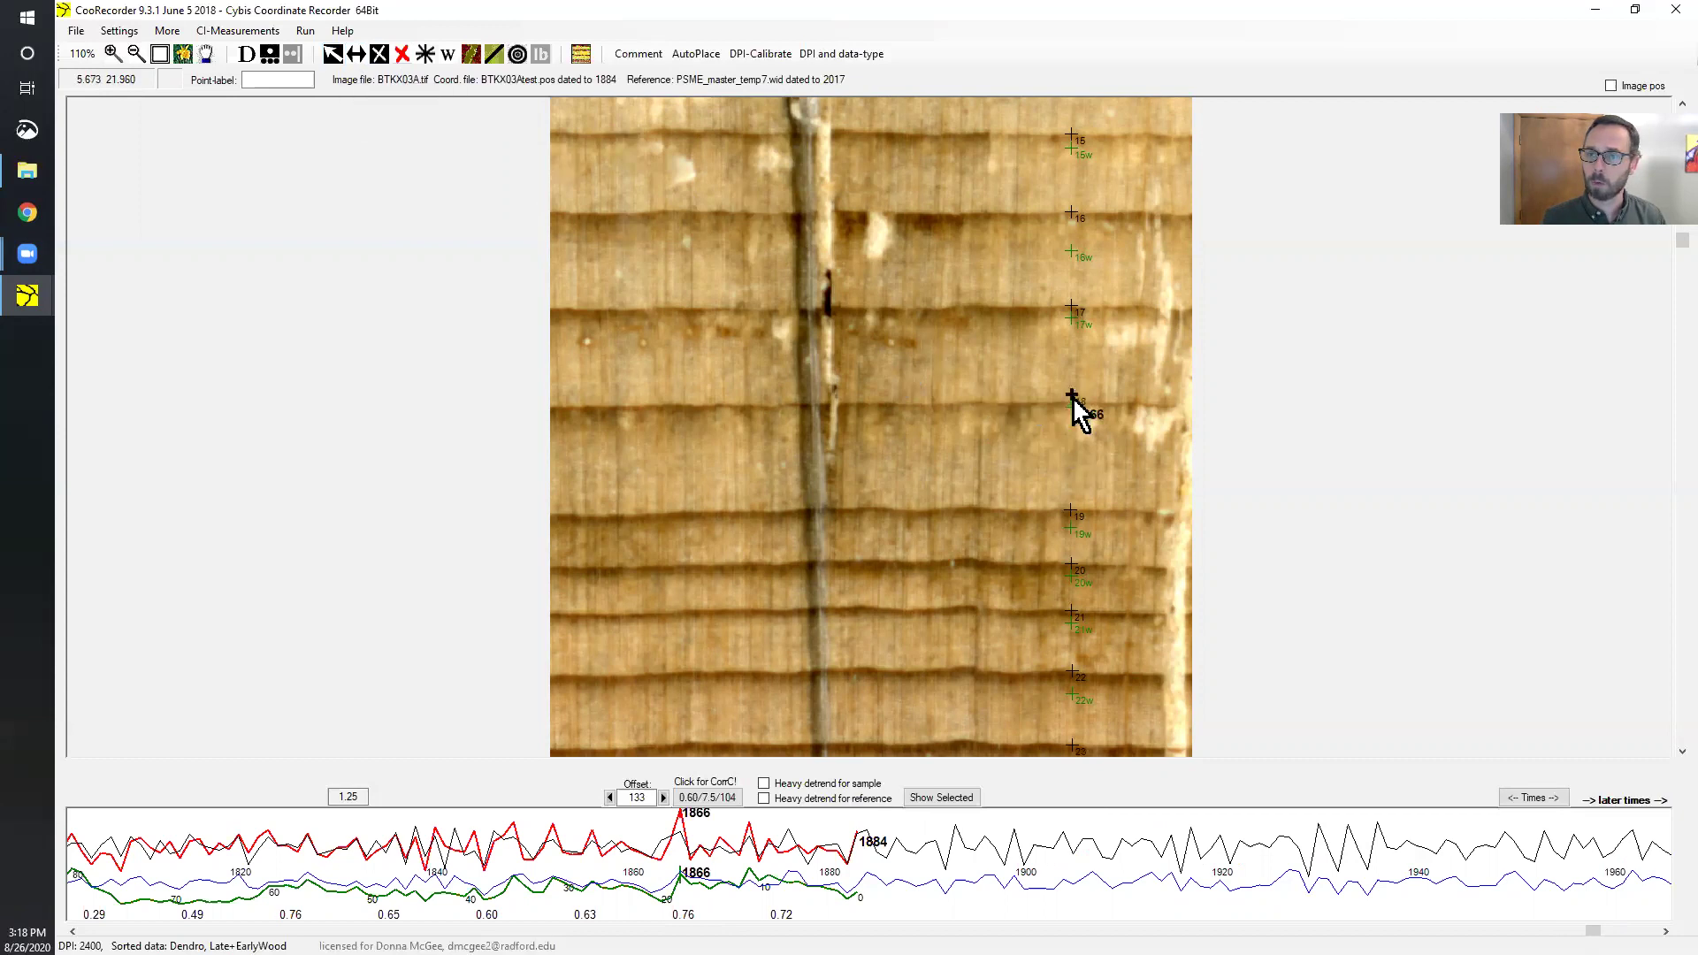
pyautogui.click(355, 54)
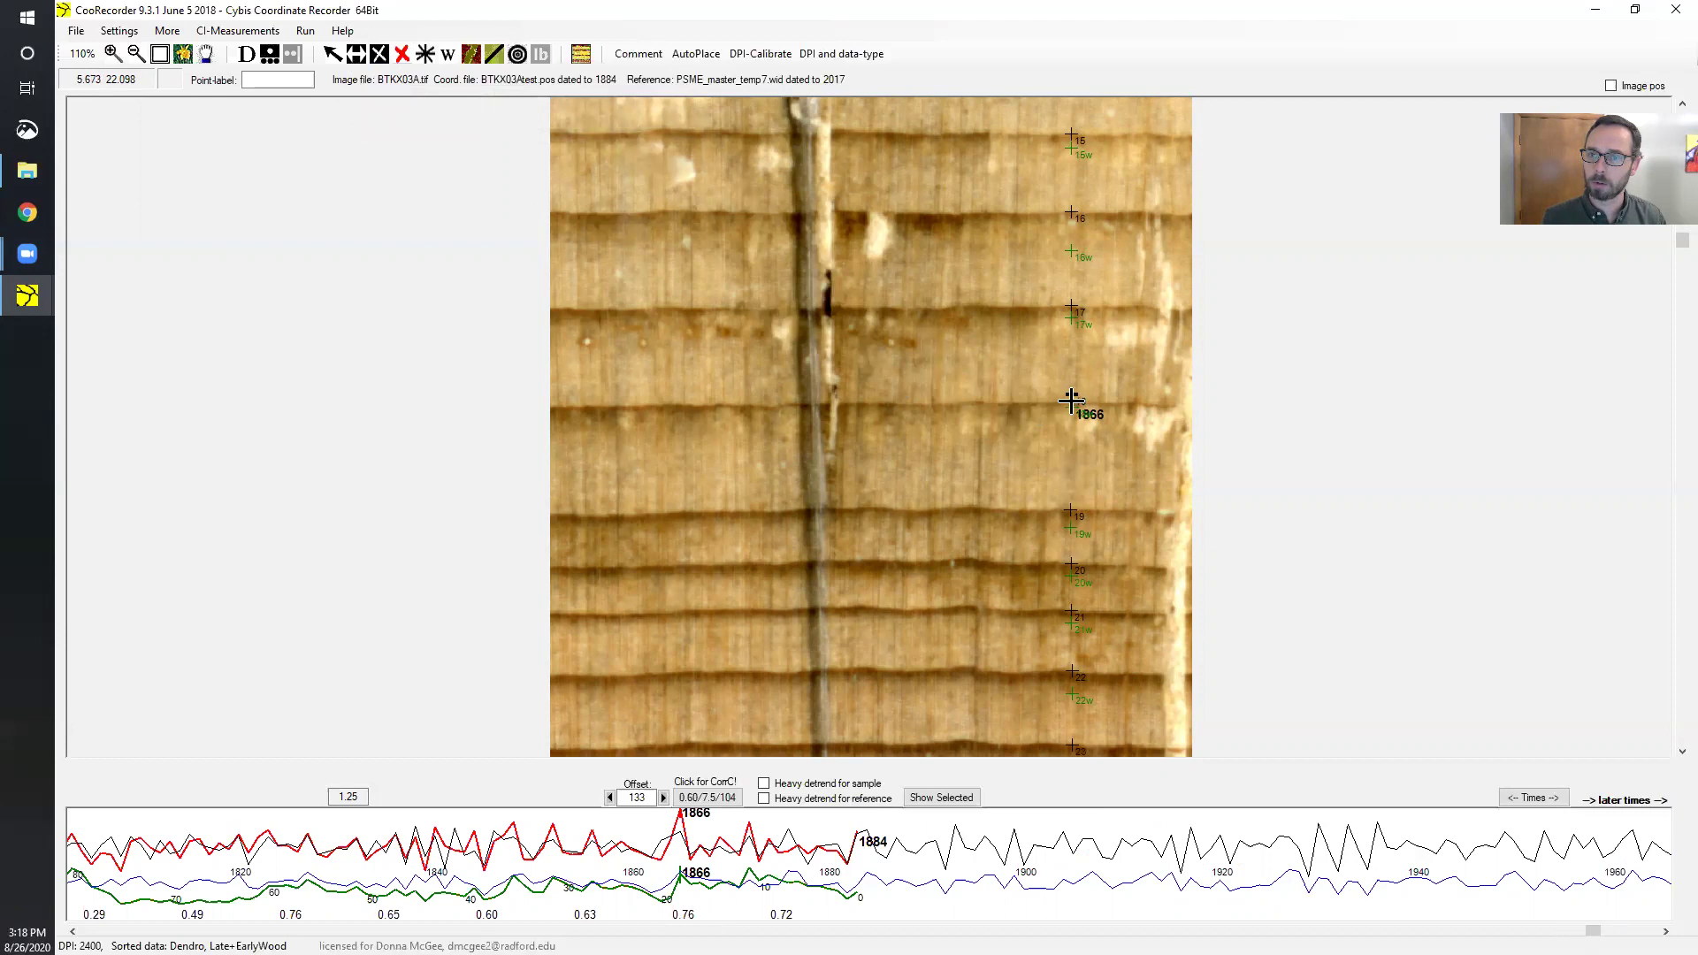
pyautogui.moveTo(1071, 401); pyautogui.dragTo(1072, 404)
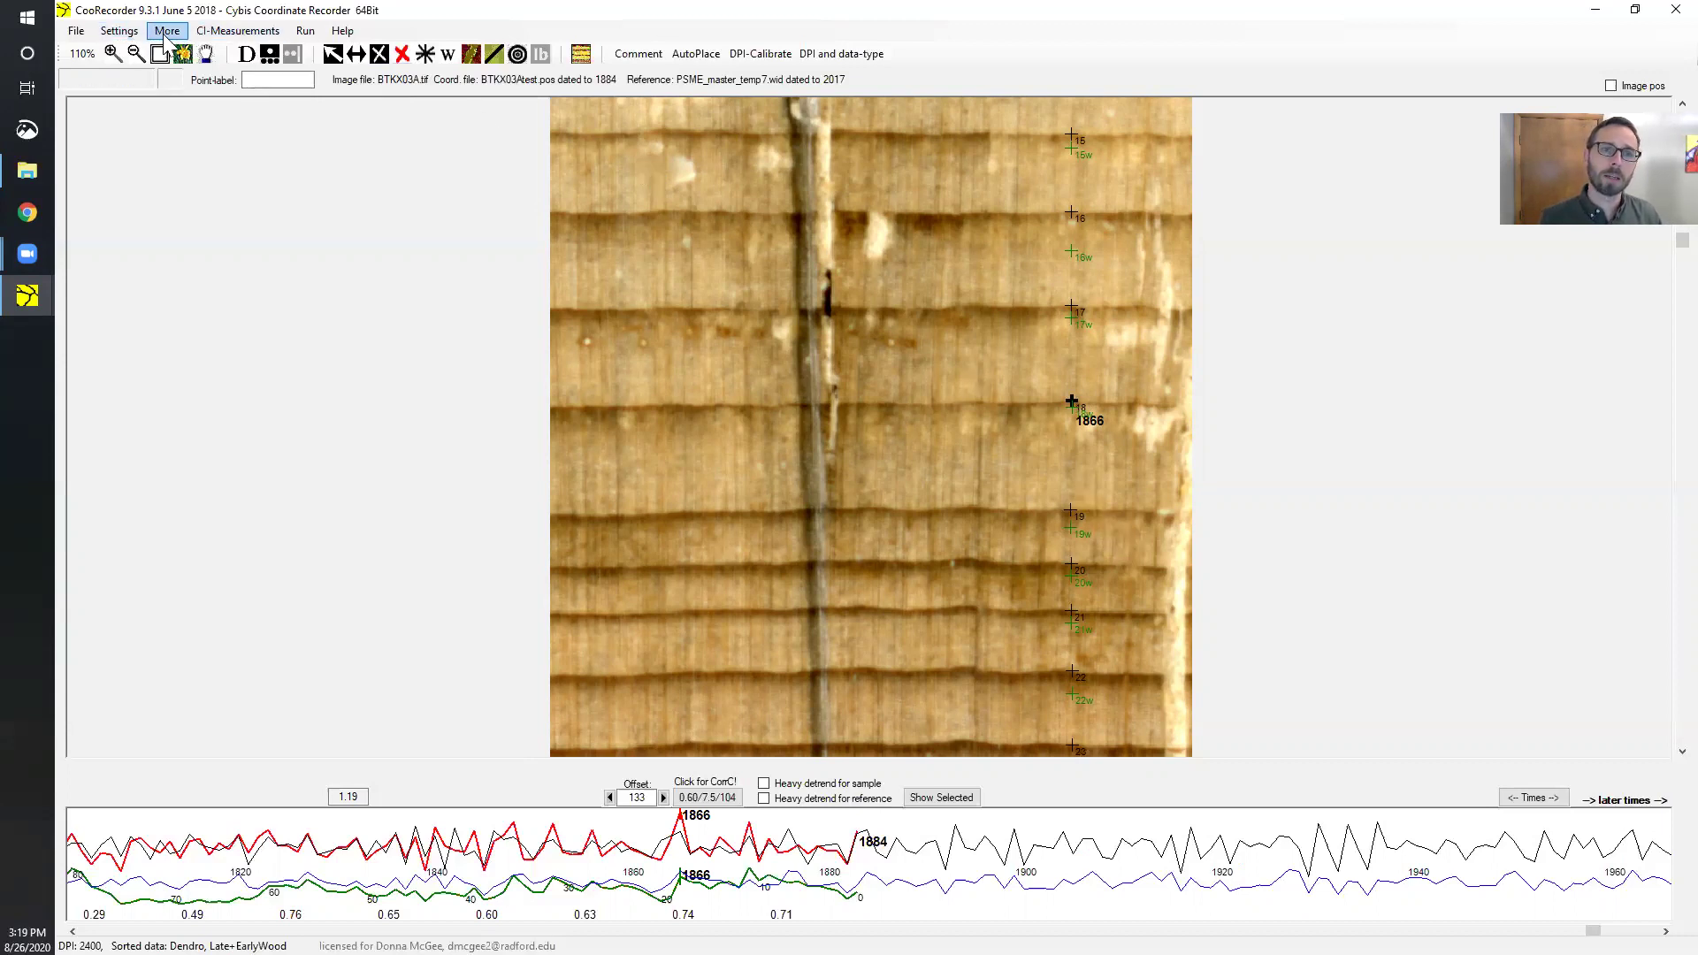
# Step: Review the auto-place, latewood width and coordinate-file decimal options in Other settings, and close them without saving
pyautogui.click(124, 33)
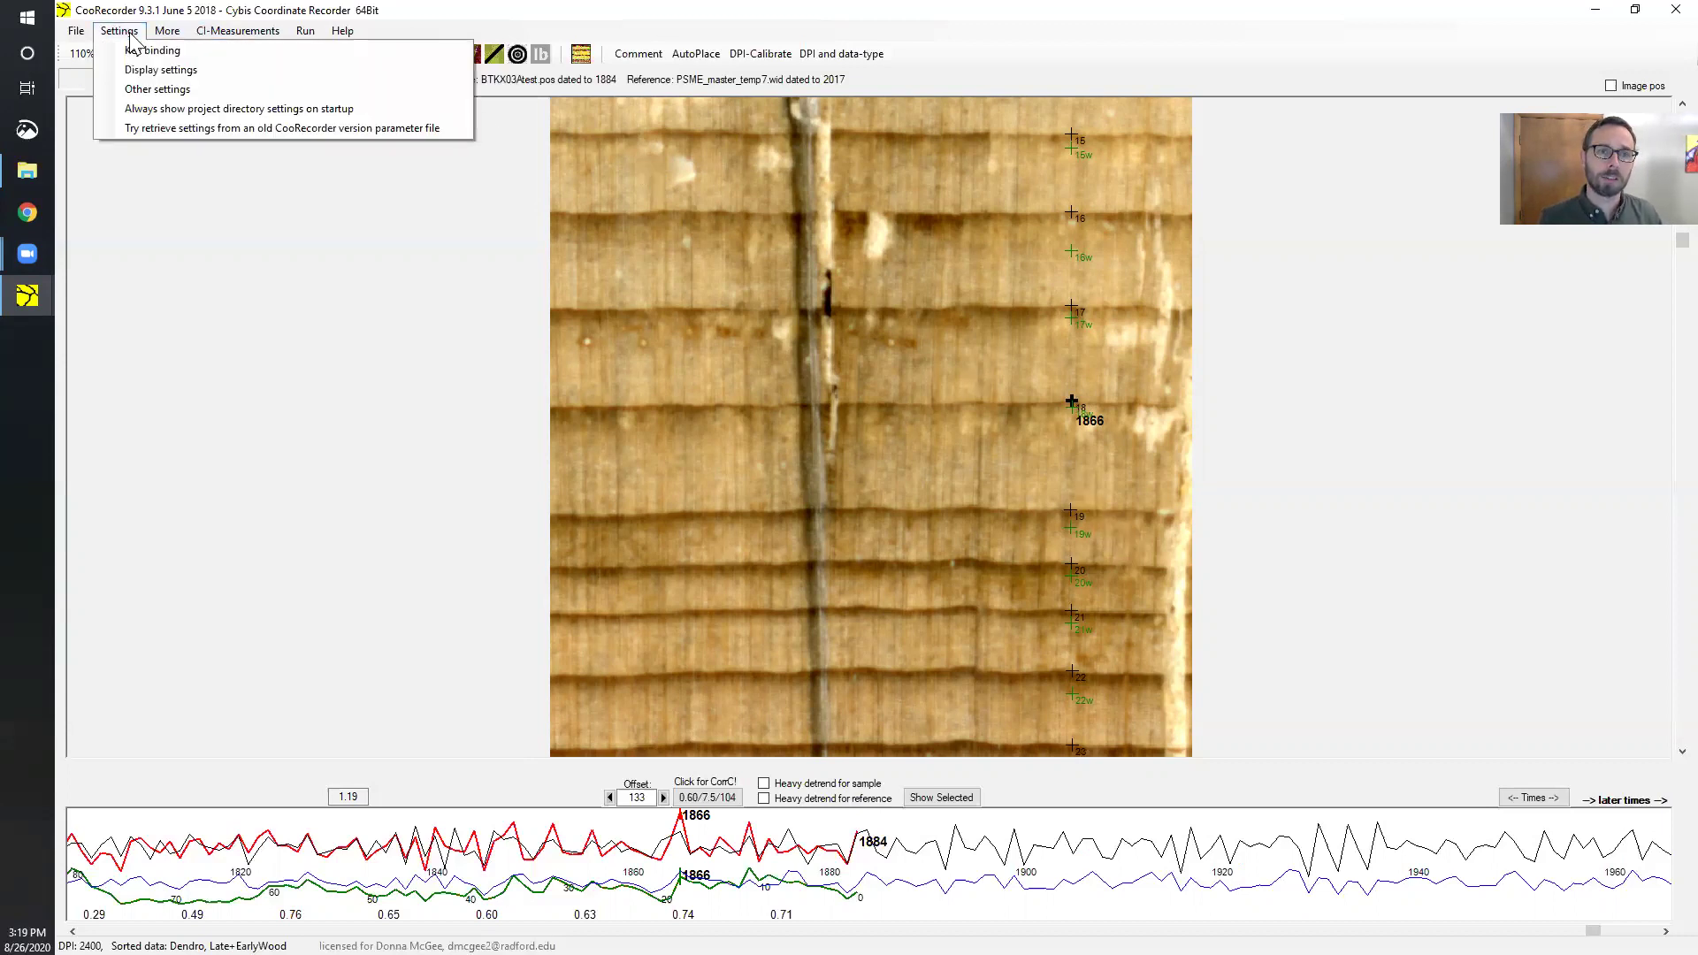
pyautogui.click(155, 96)
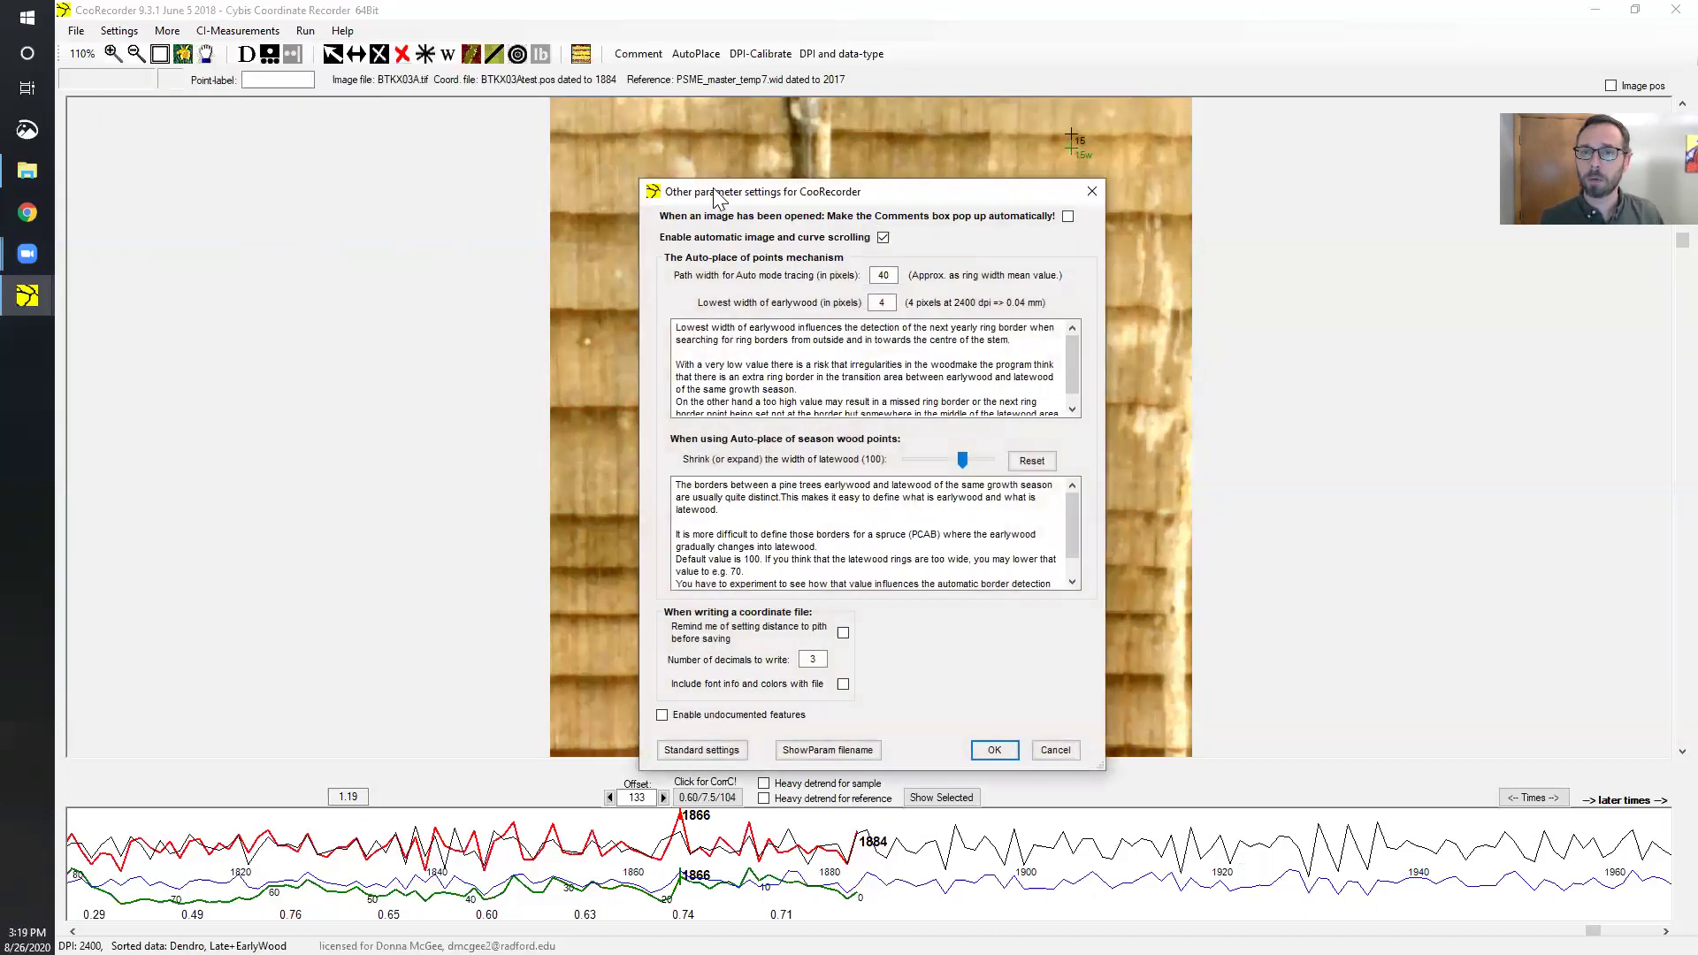
pyautogui.moveTo(717, 195); pyautogui.dragTo(567, 114)
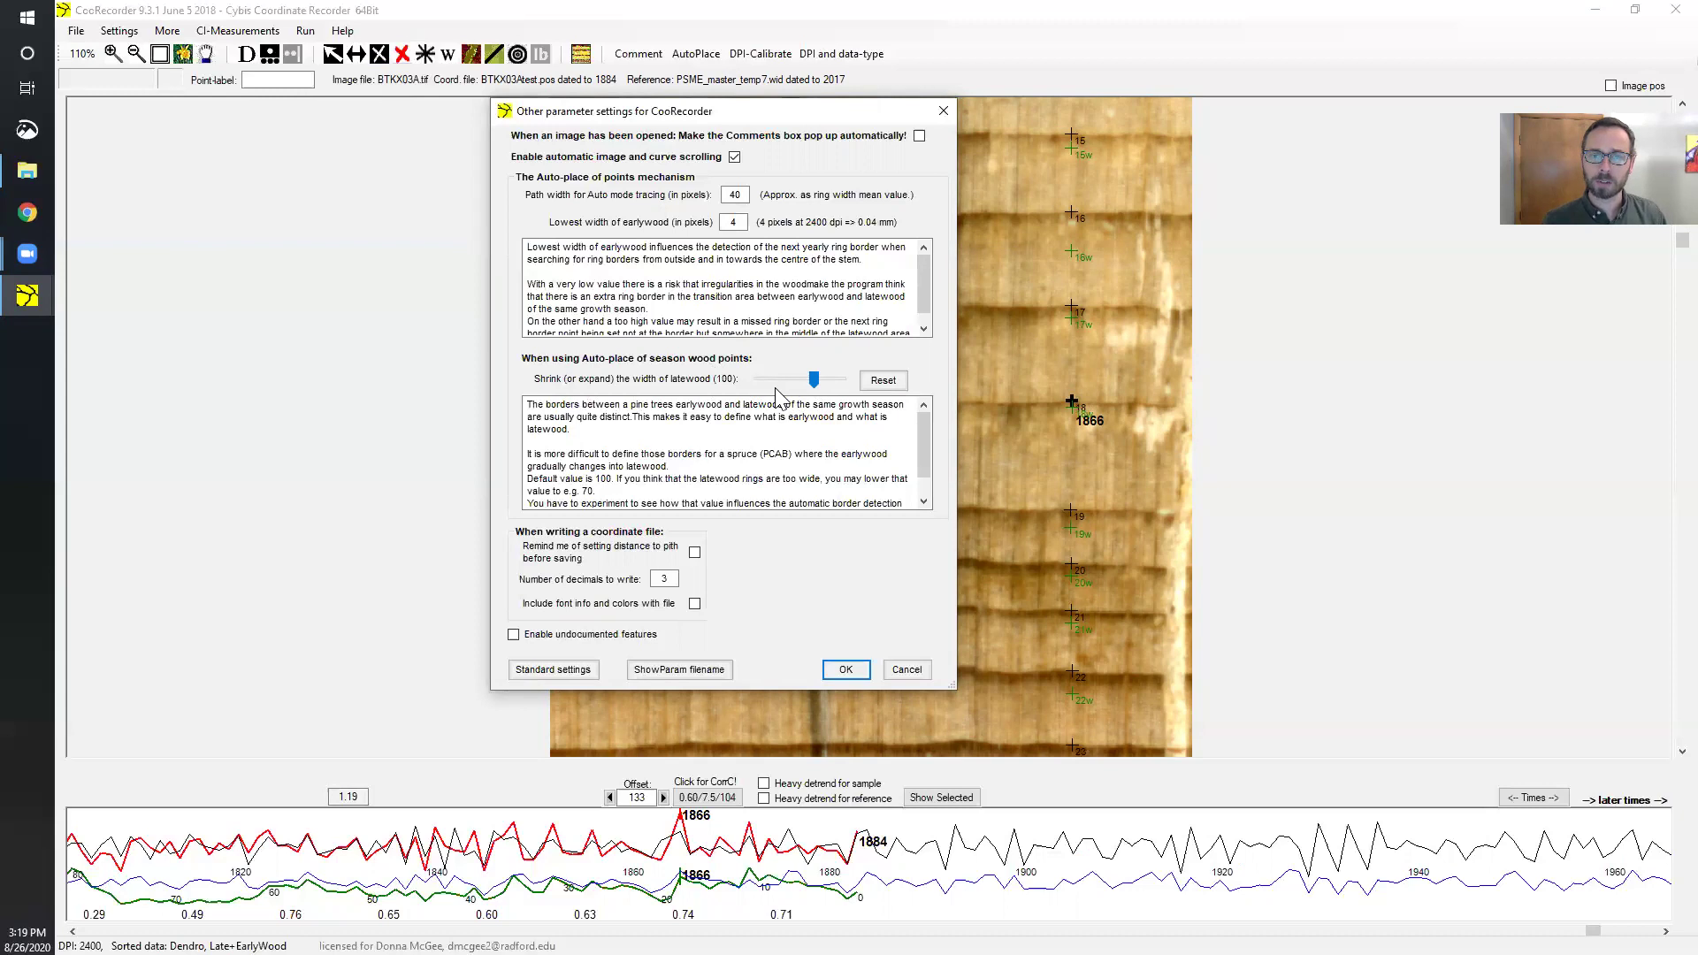
pyautogui.click(673, 578)
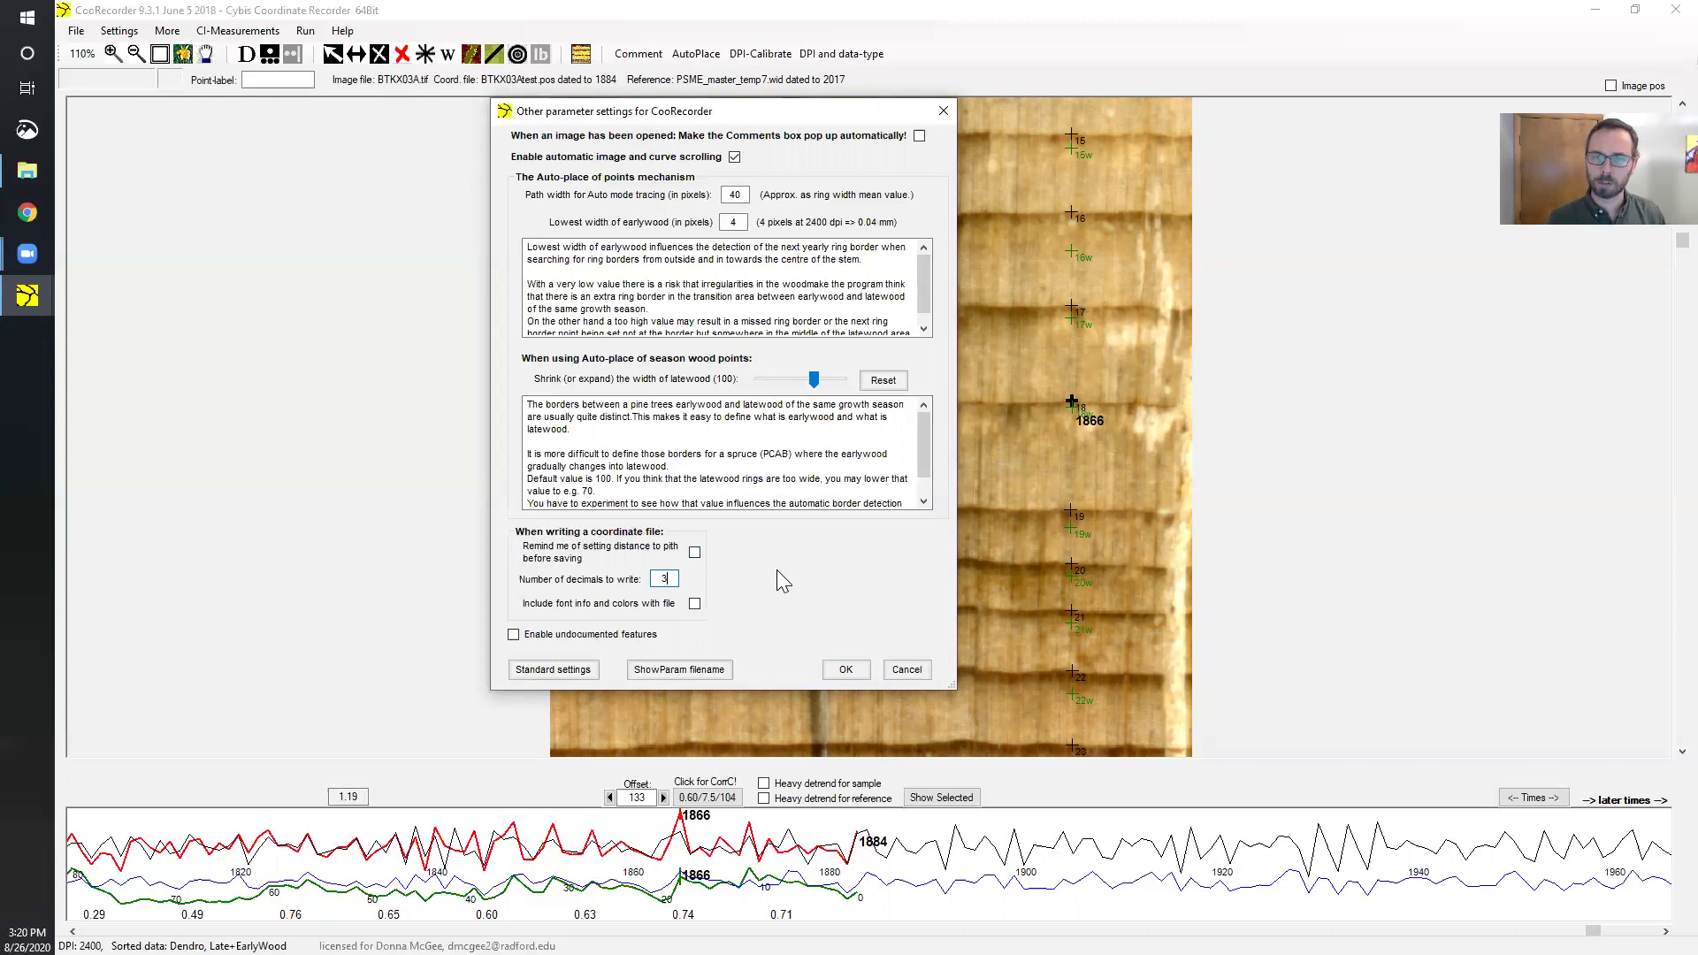
pyautogui.click(906, 673)
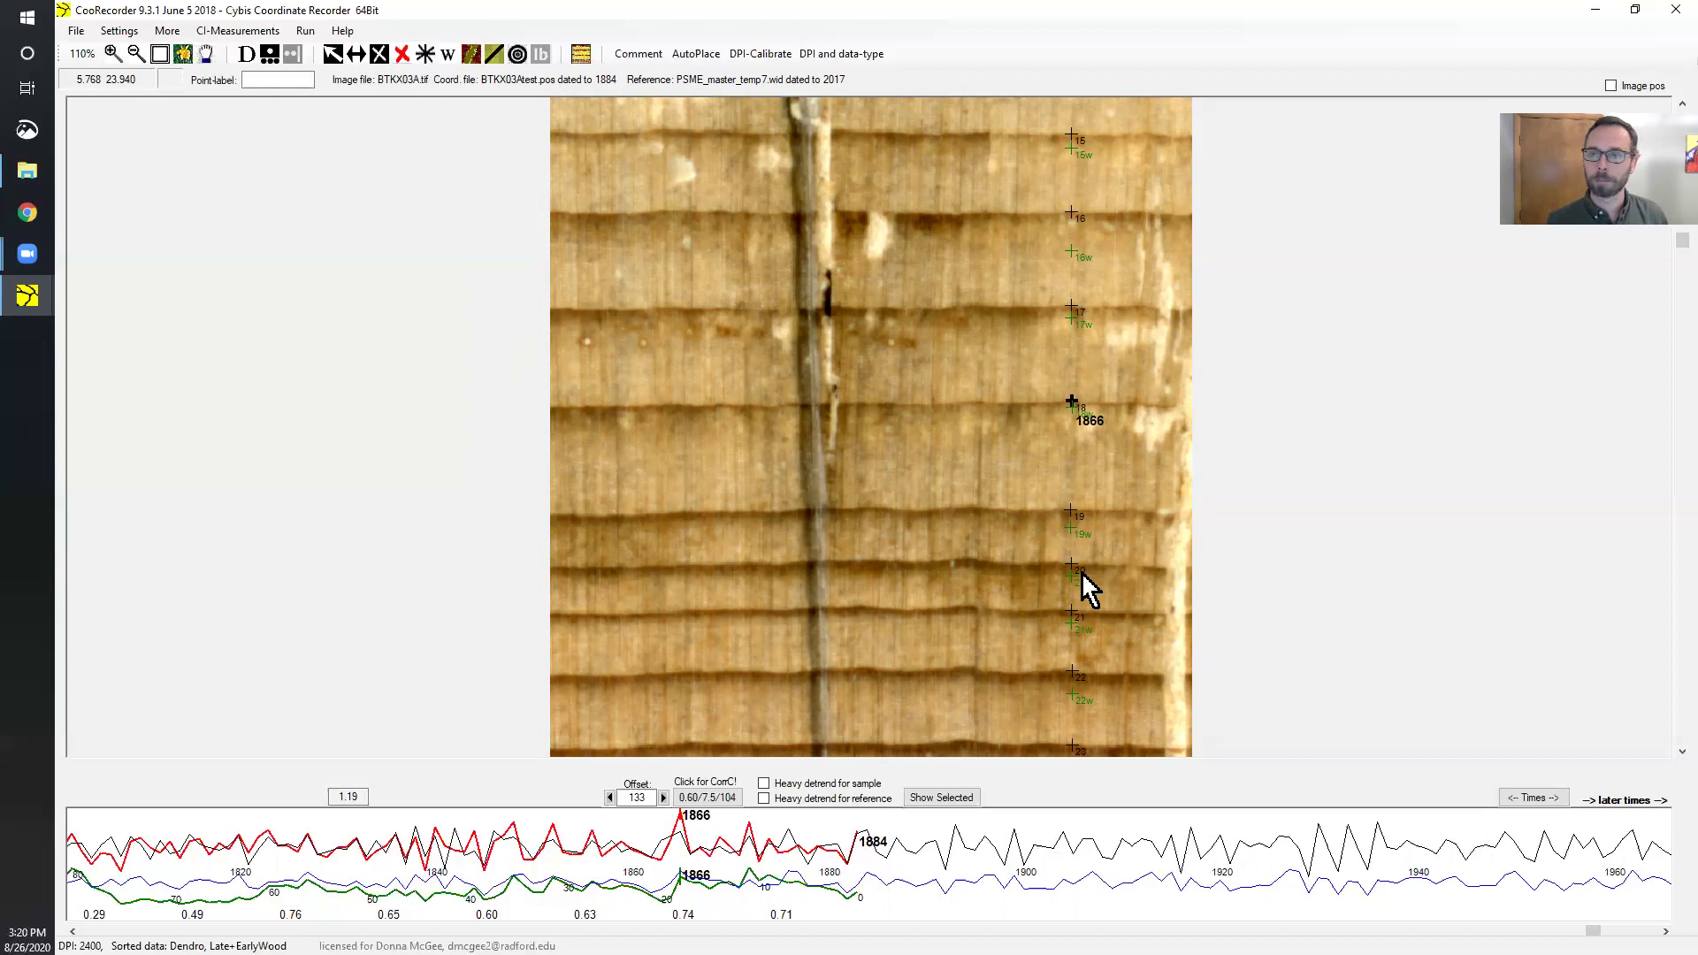
# Step: In the other CooRecorder window with WOD01A01B.jpg, delete the gap markers and the ring 3 points at the crack
pyautogui.moveTo(36, 301)
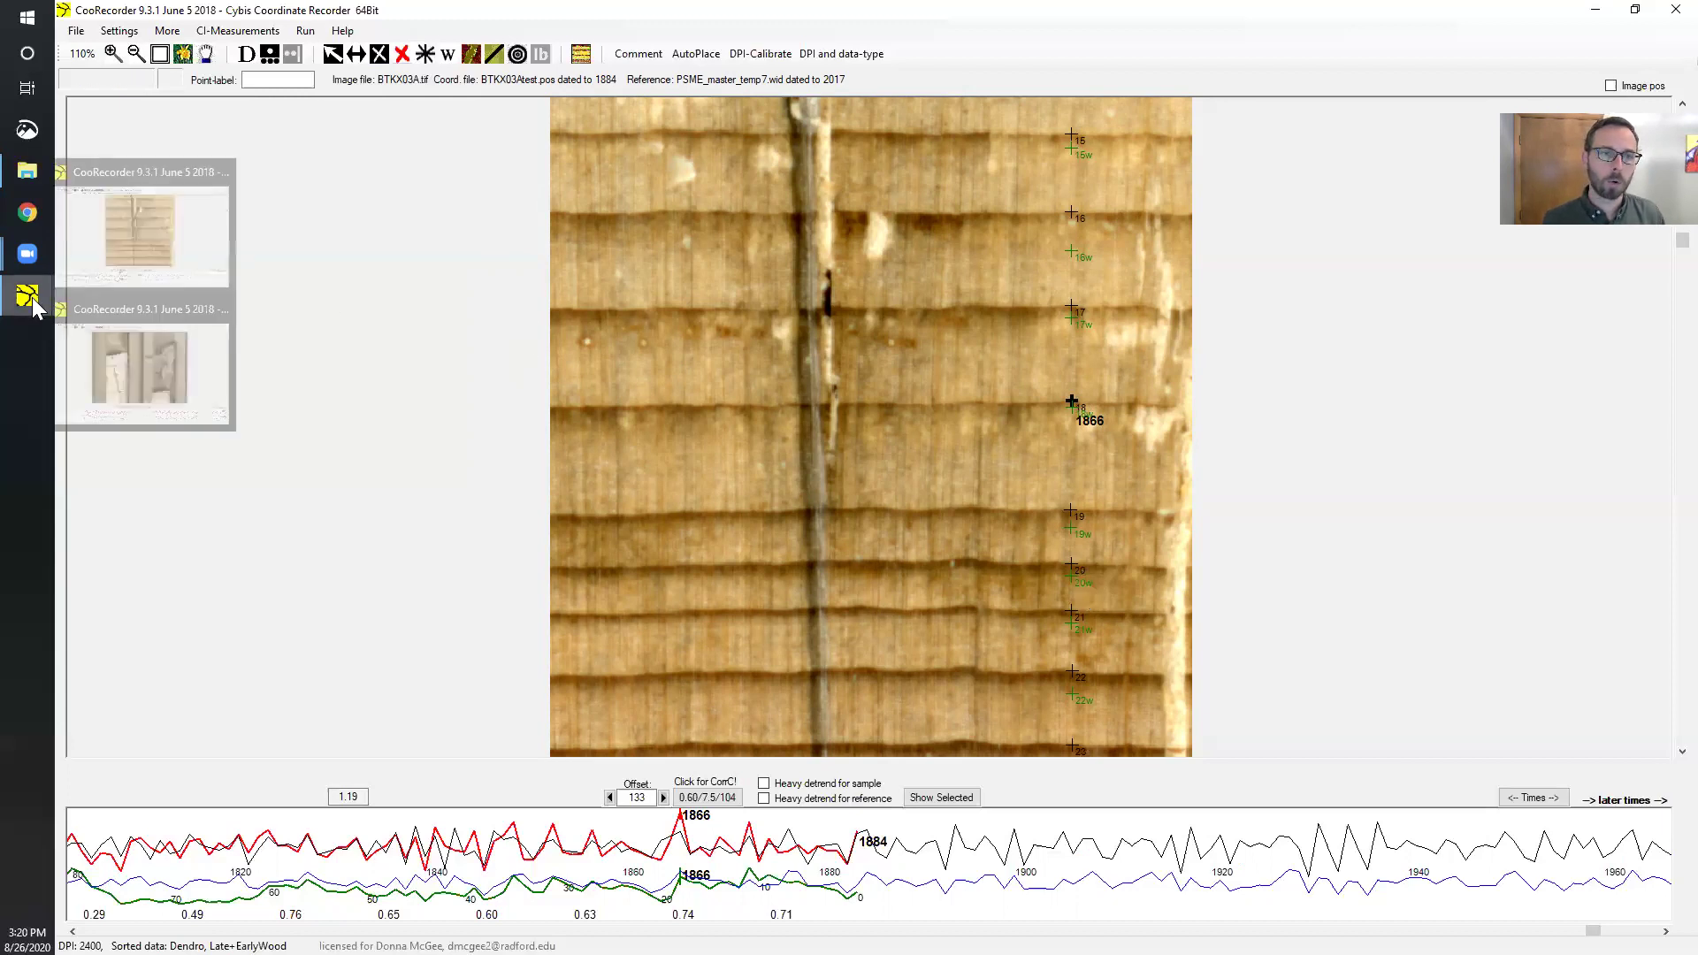
pyautogui.click(133, 362)
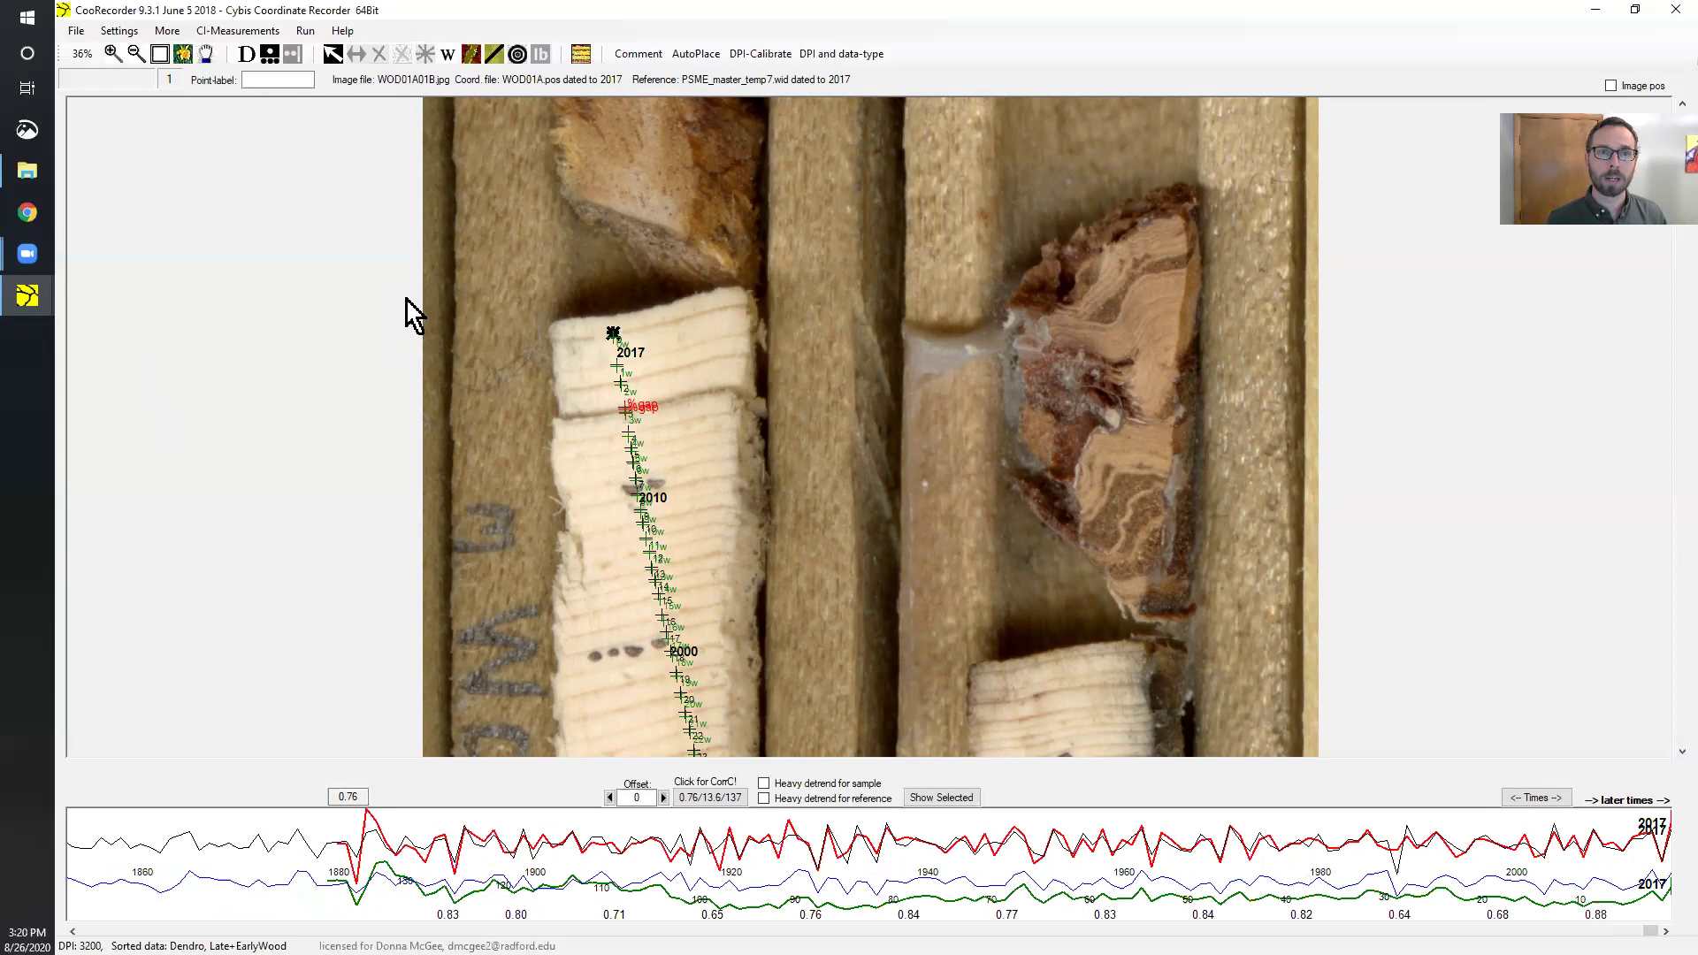
pyautogui.click(113, 57)
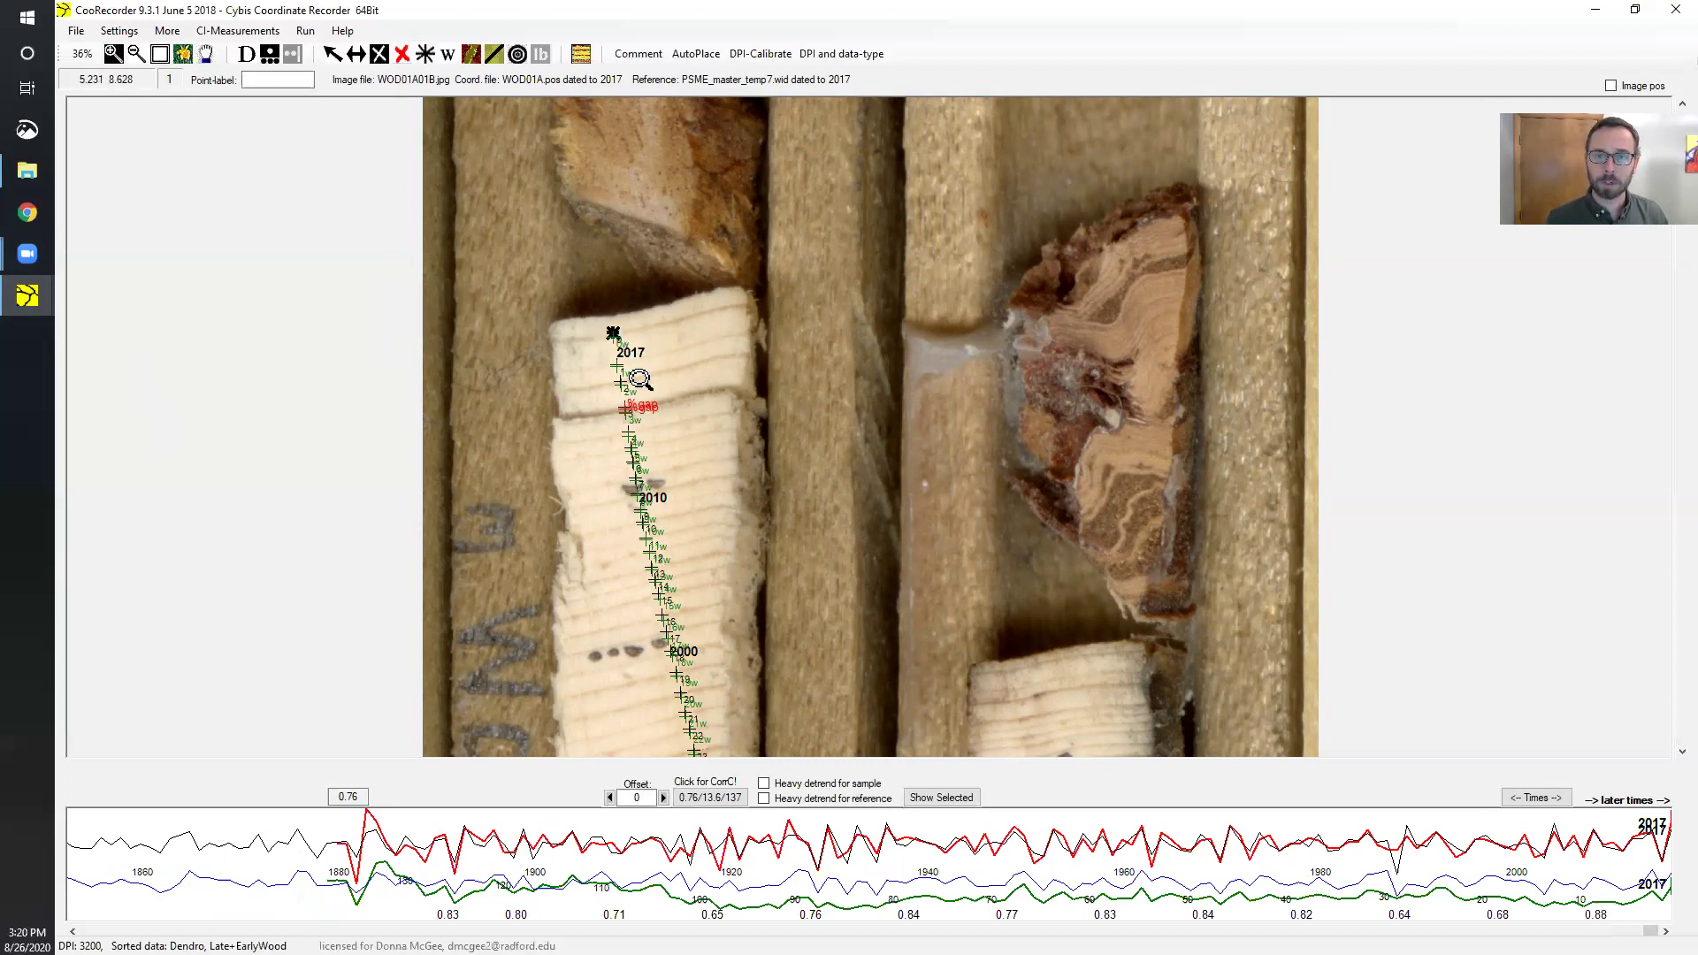
pyautogui.click(626, 410)
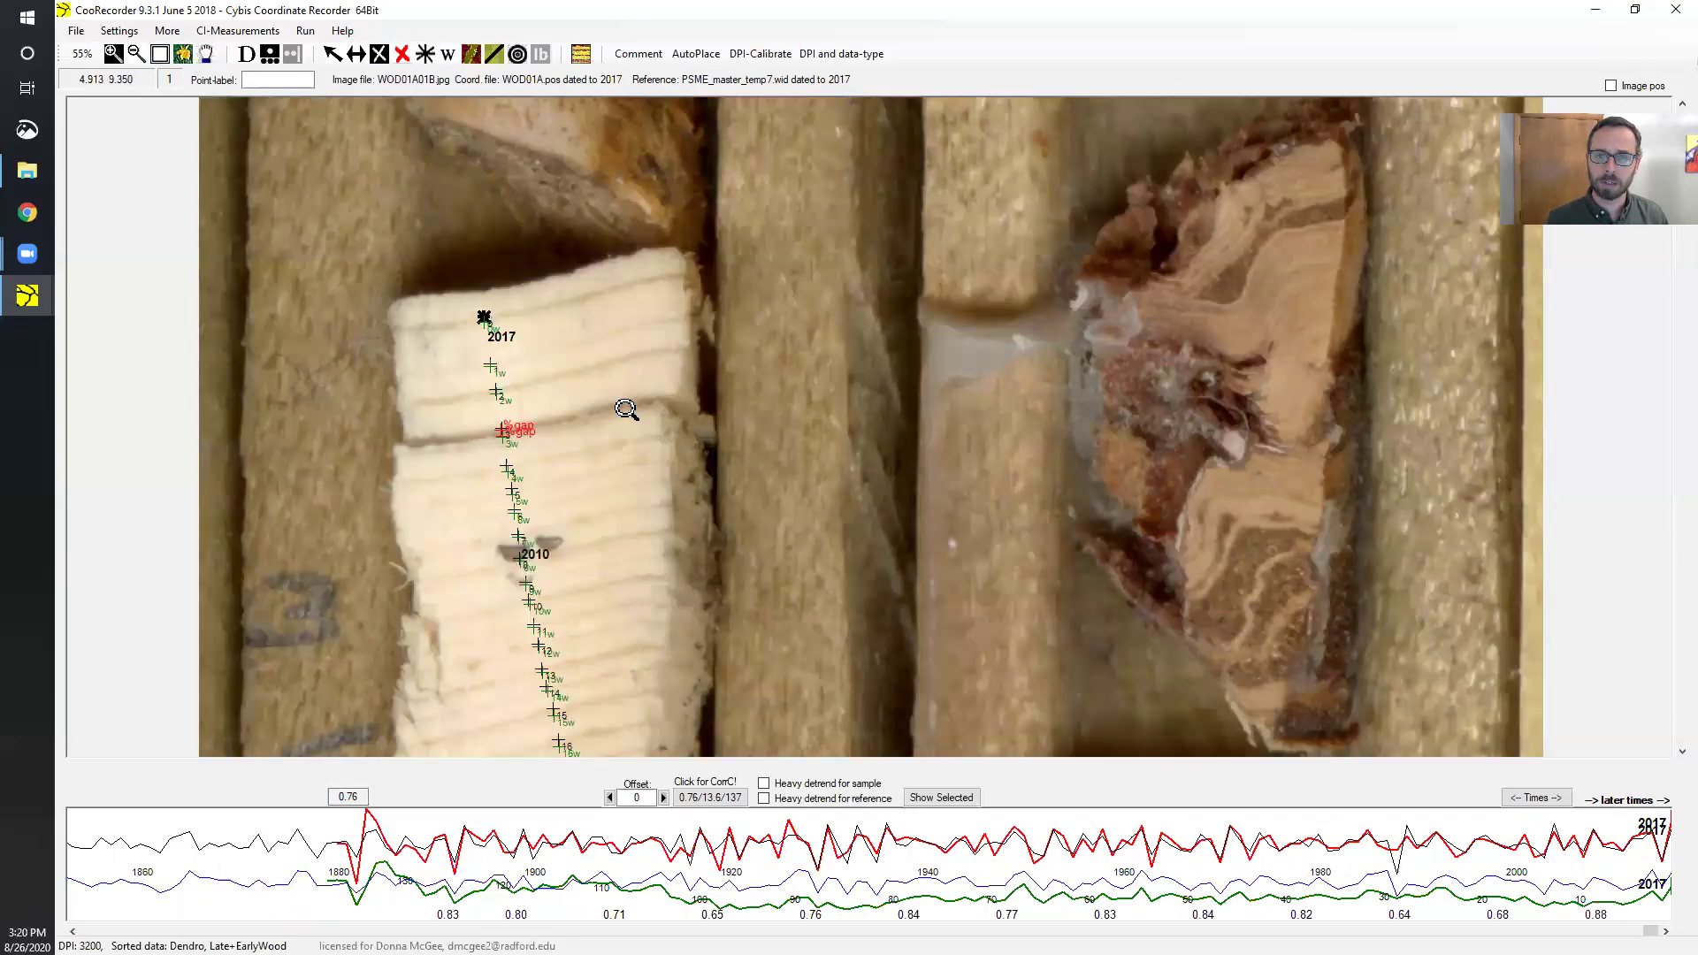
pyautogui.click(493, 423)
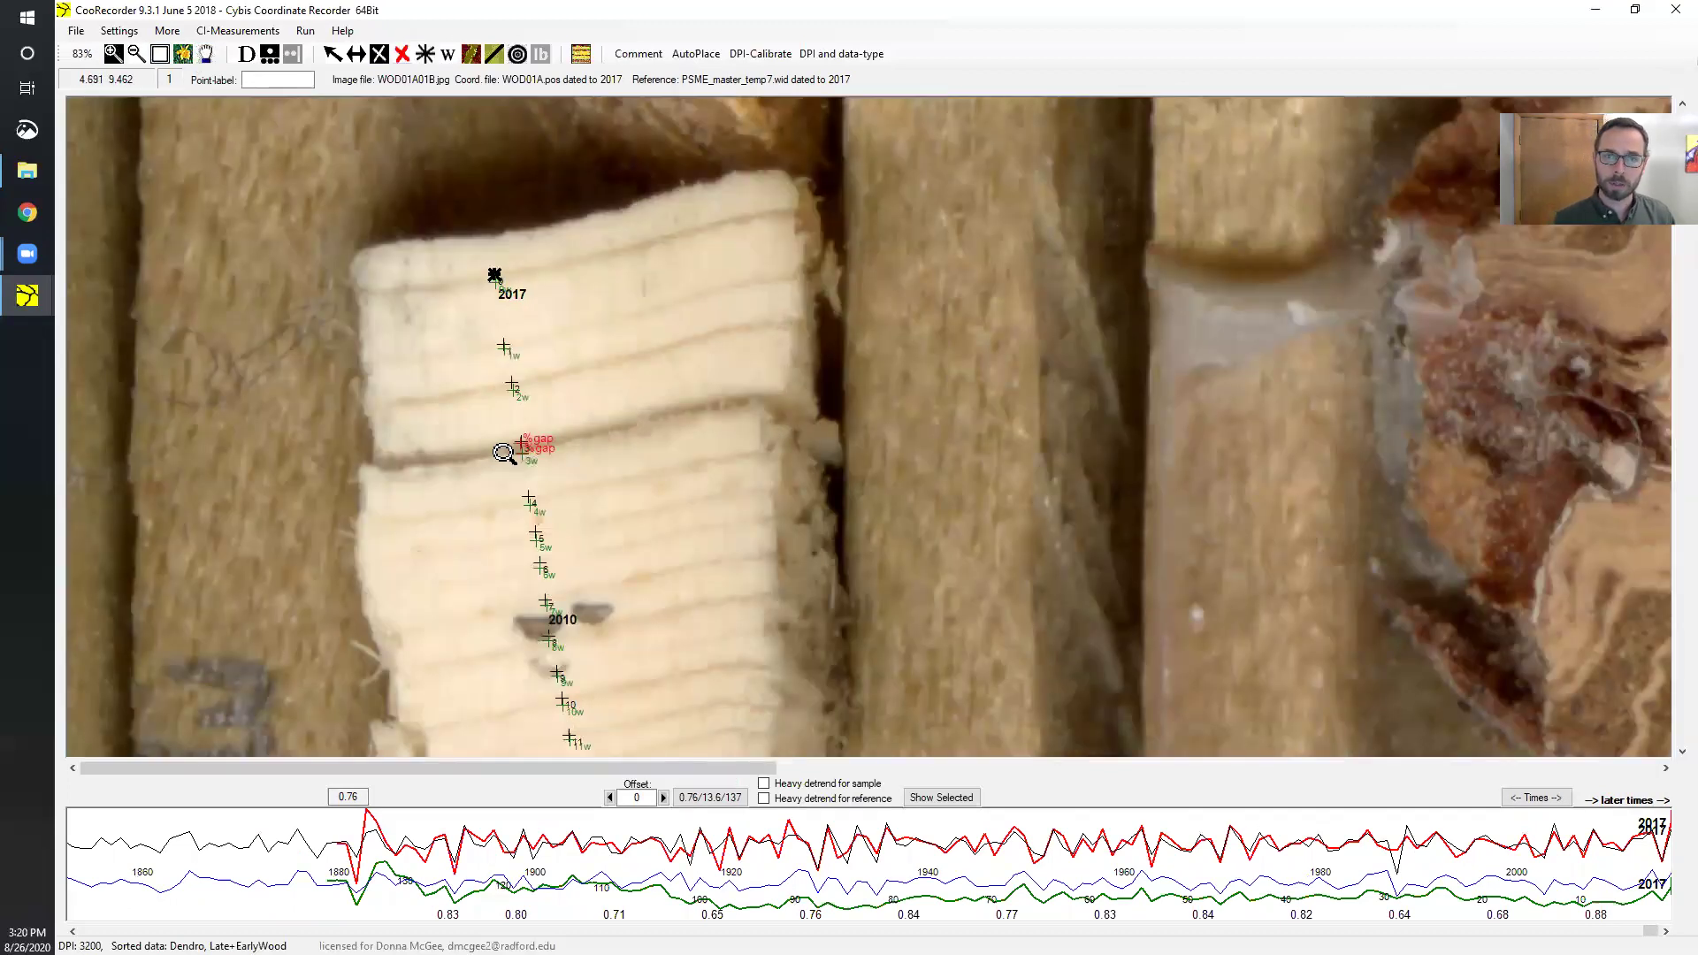
pyautogui.click(510, 452)
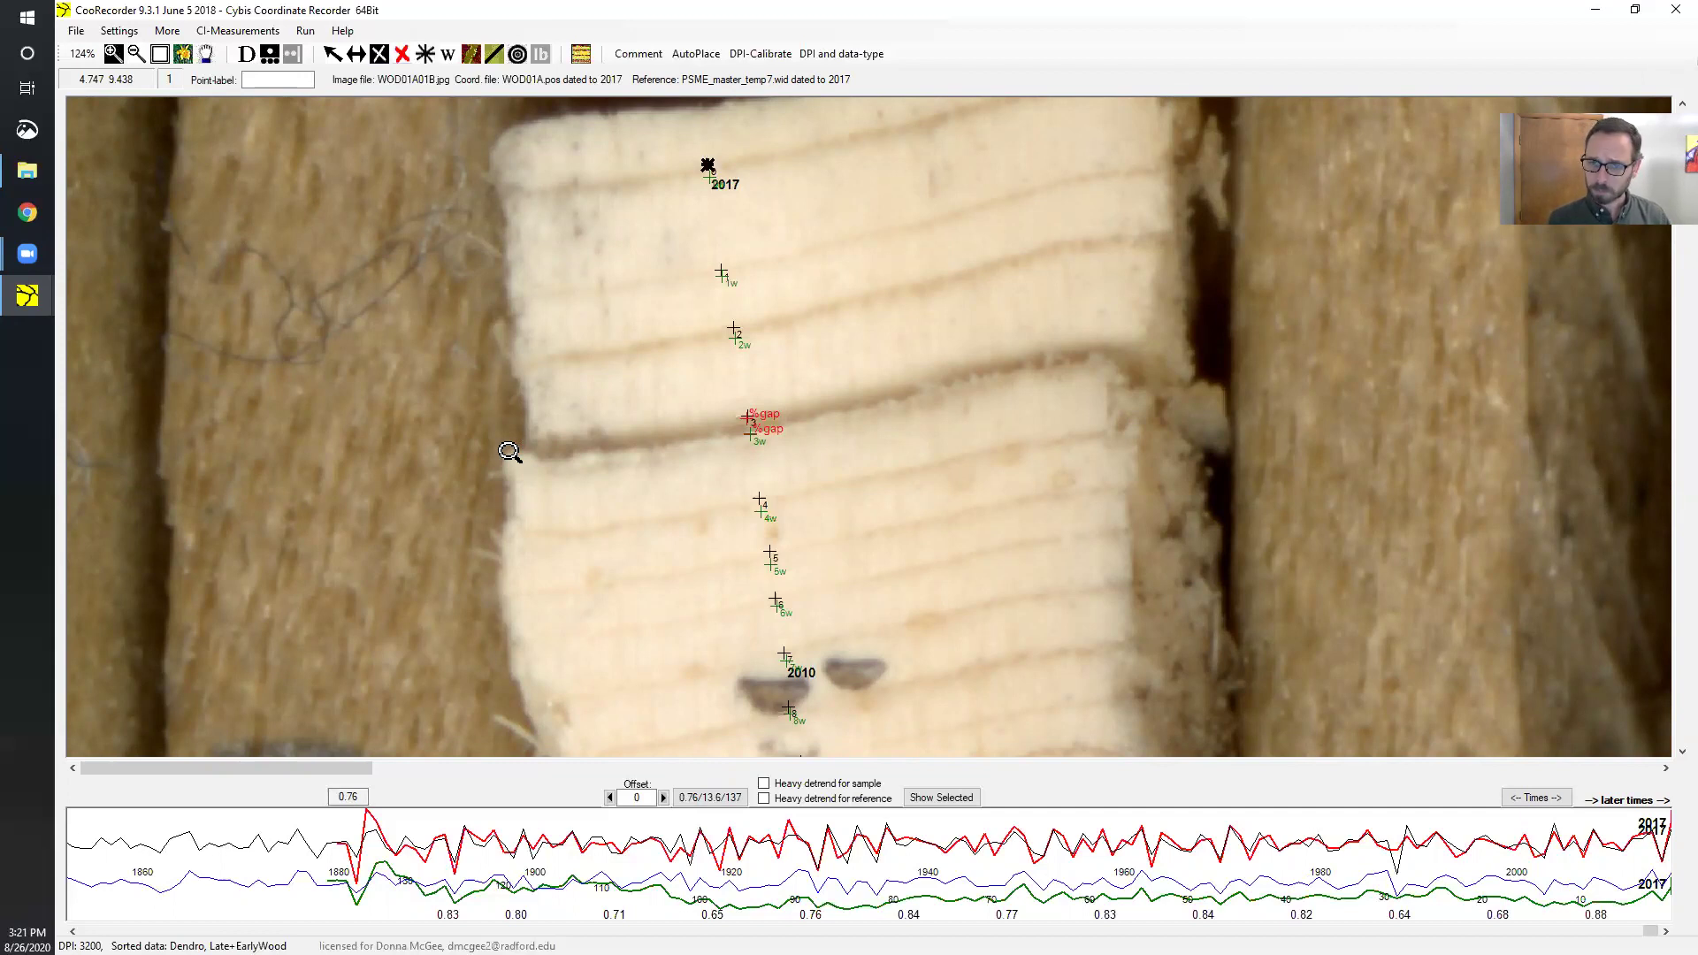
pyautogui.click(333, 54)
pyautogui.click(746, 422)
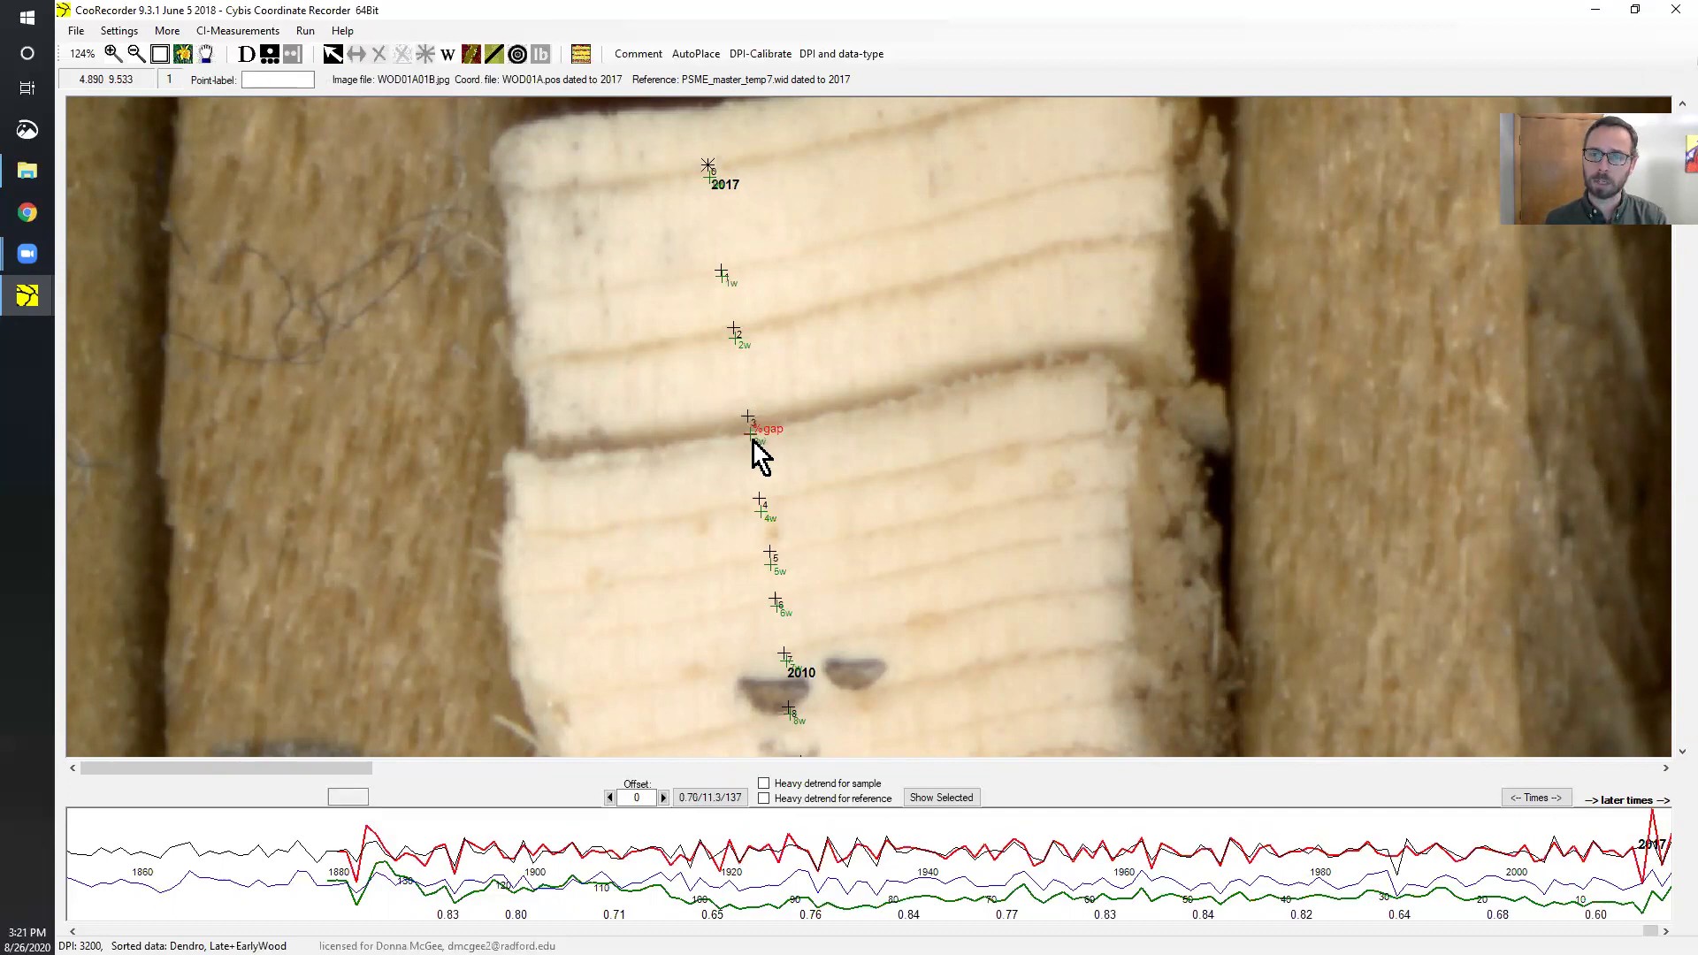
pyautogui.press('Delete')
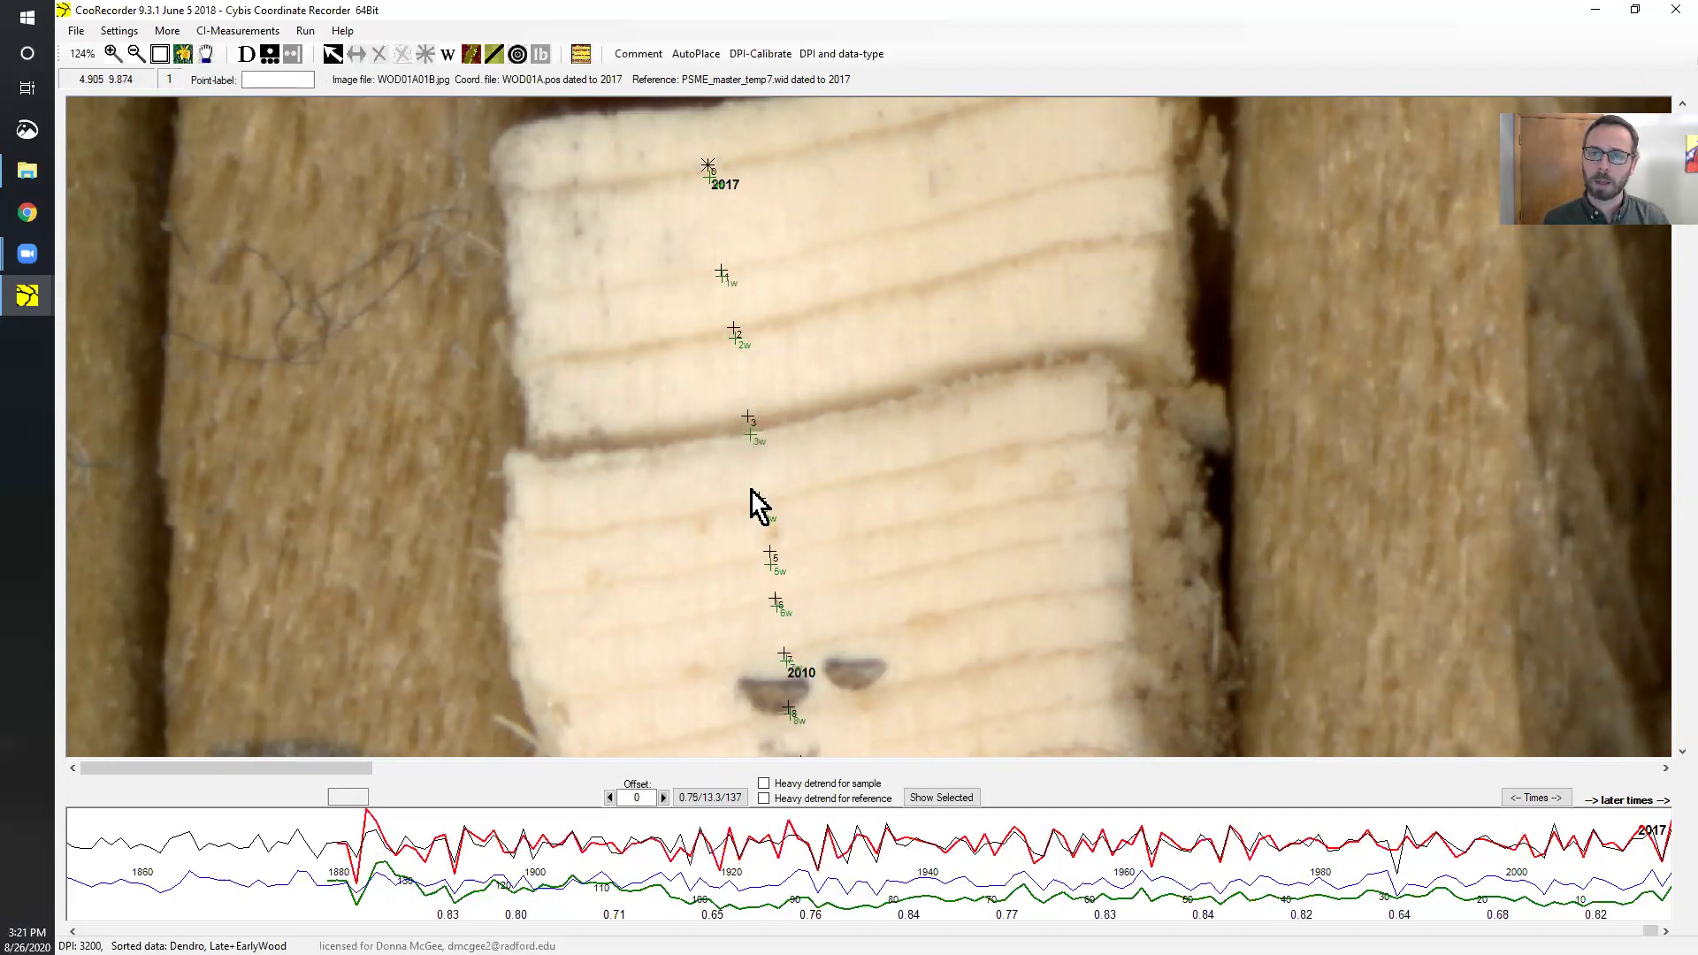
pyautogui.click(750, 422)
pyautogui.press('Delete')
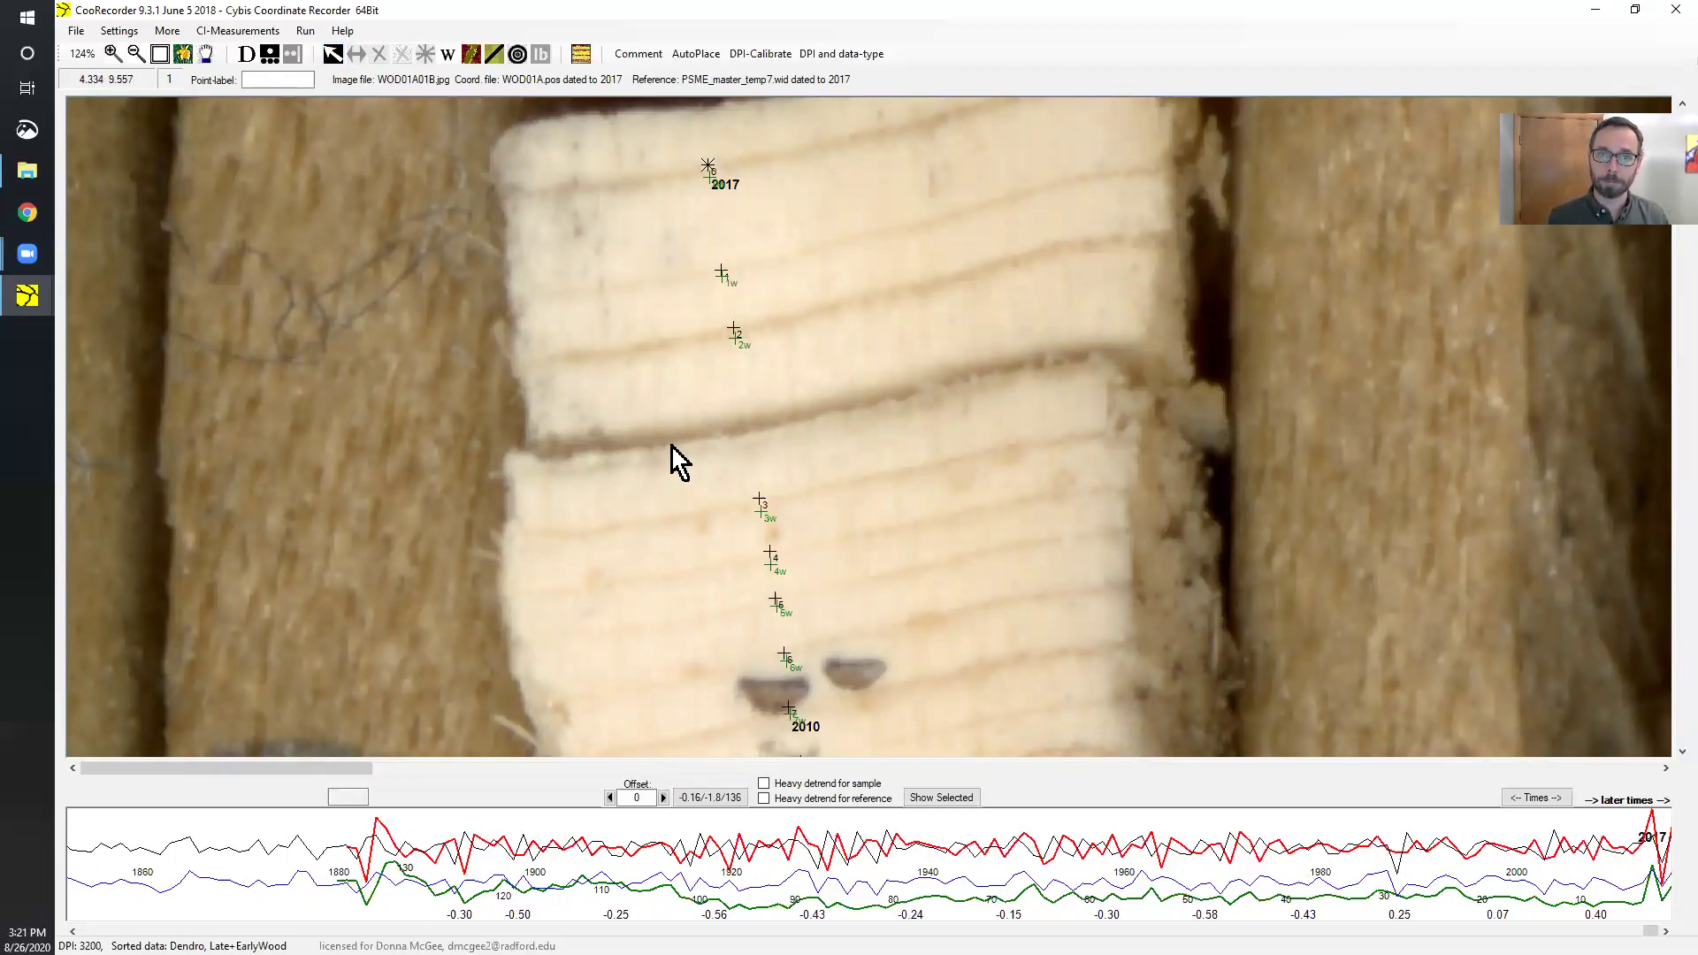
# Step: Place a new ring 3 point just below the crack, and add and select its missing earlywood/latewood border point
pyautogui.click(248, 59)
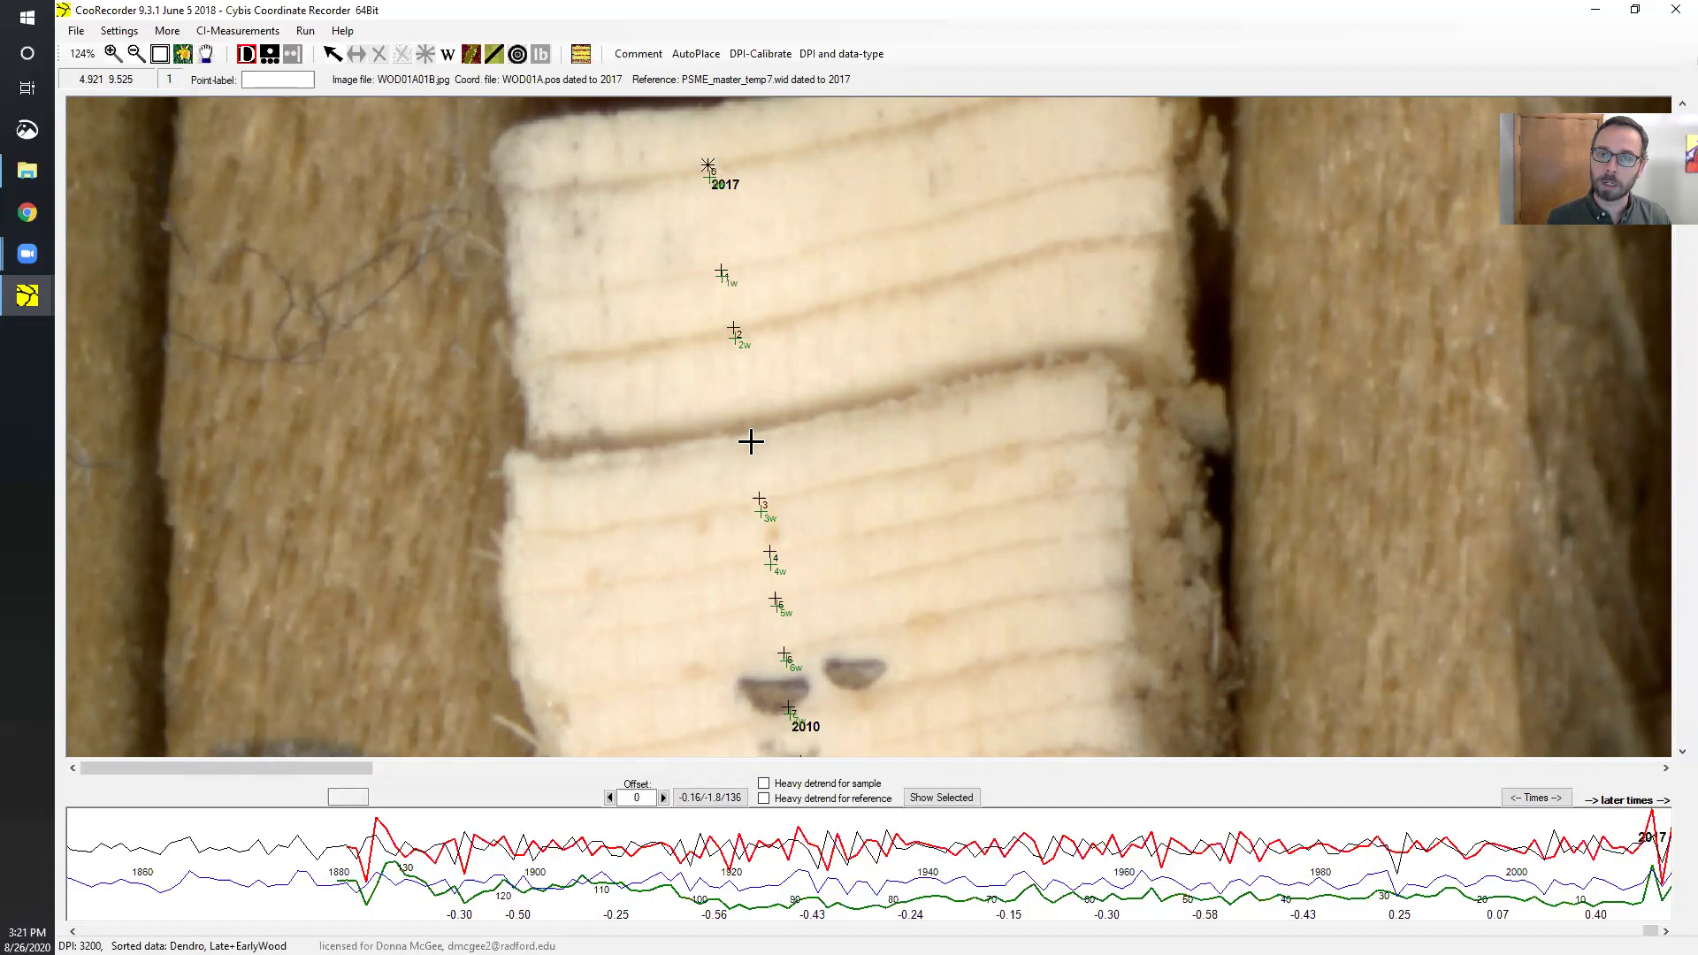
pyautogui.click(751, 441)
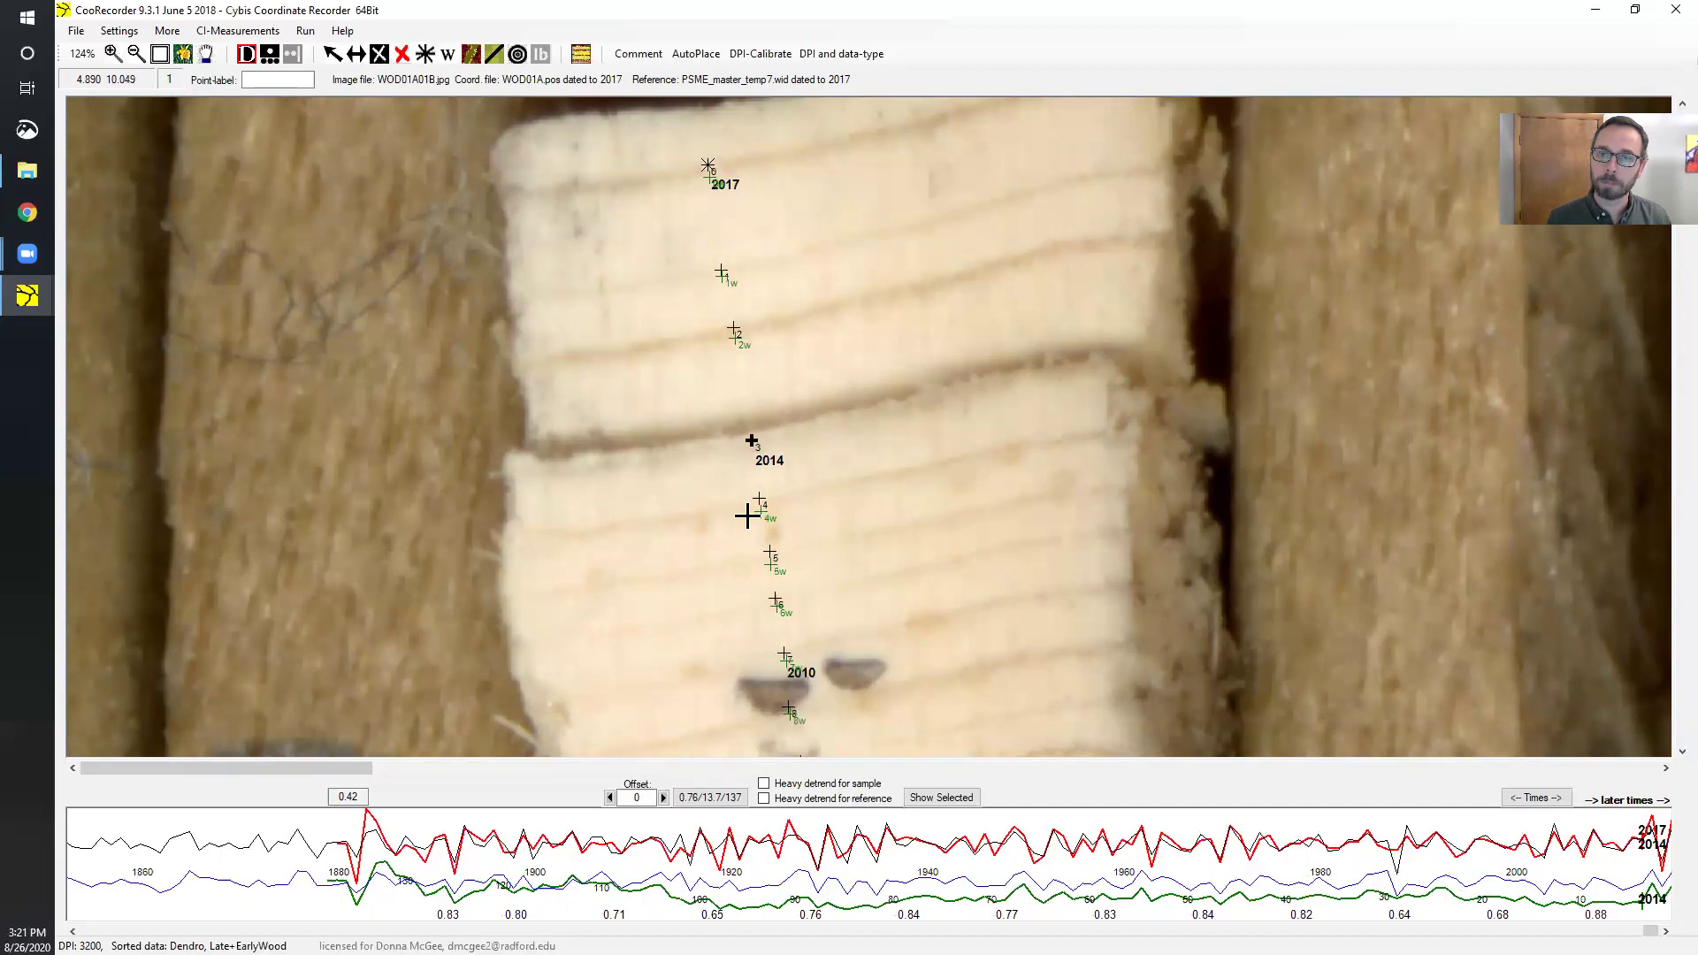
pyautogui.click(163, 32)
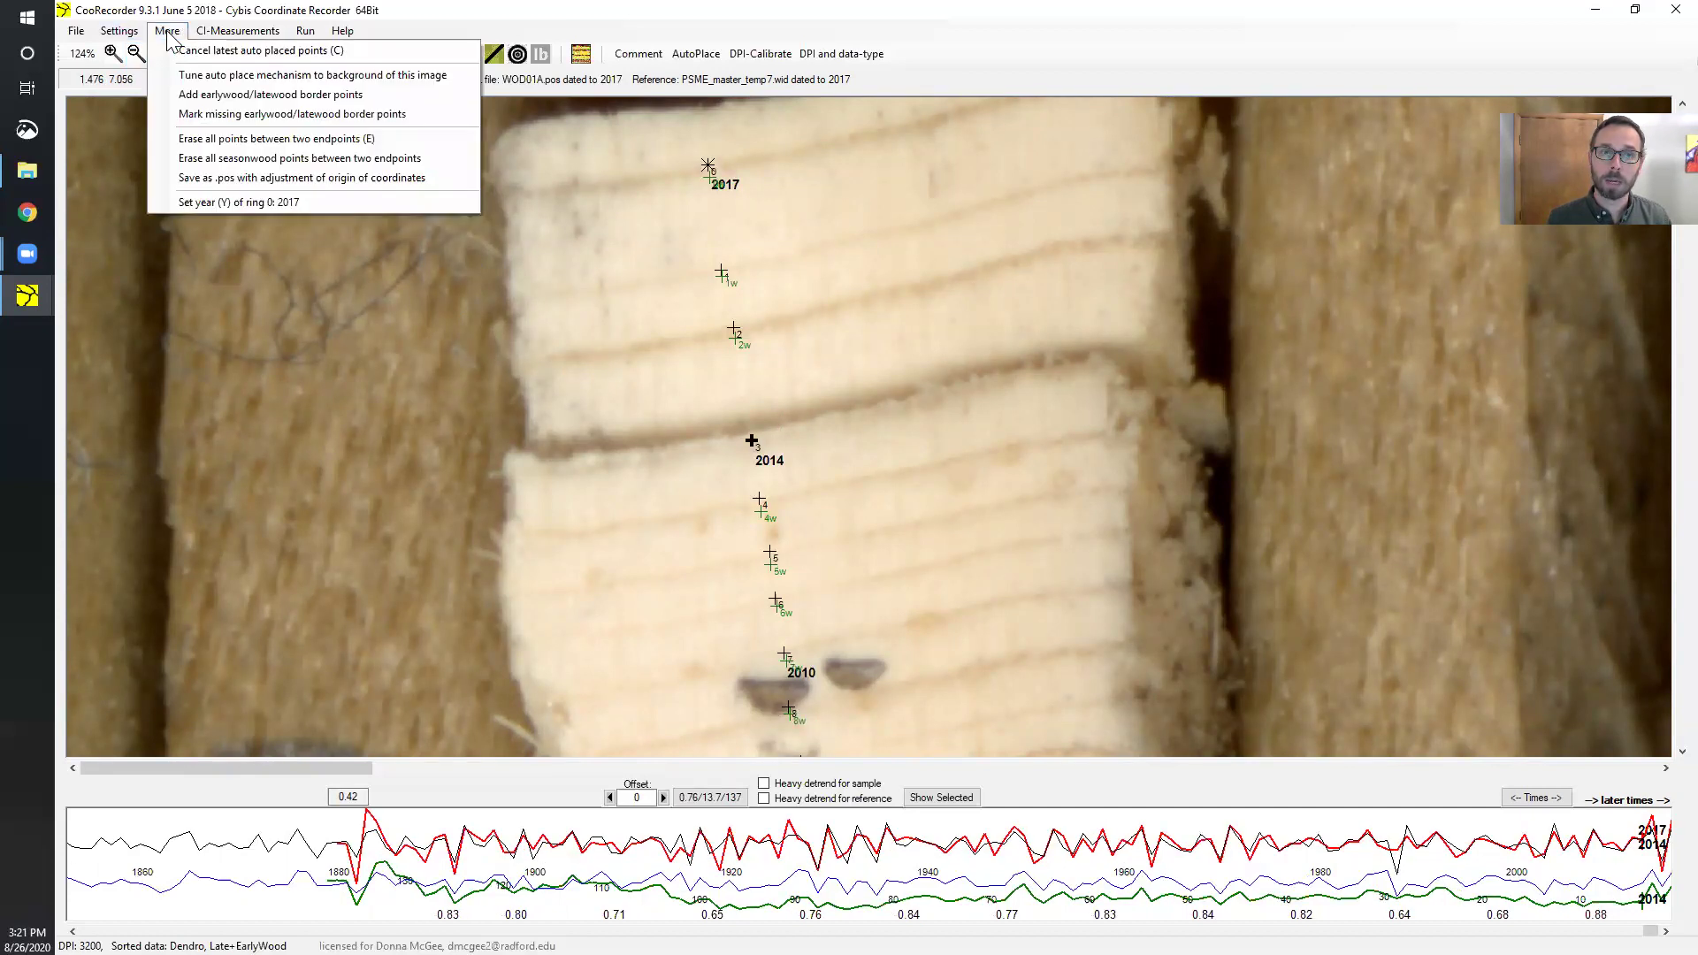
pyautogui.click(224, 98)
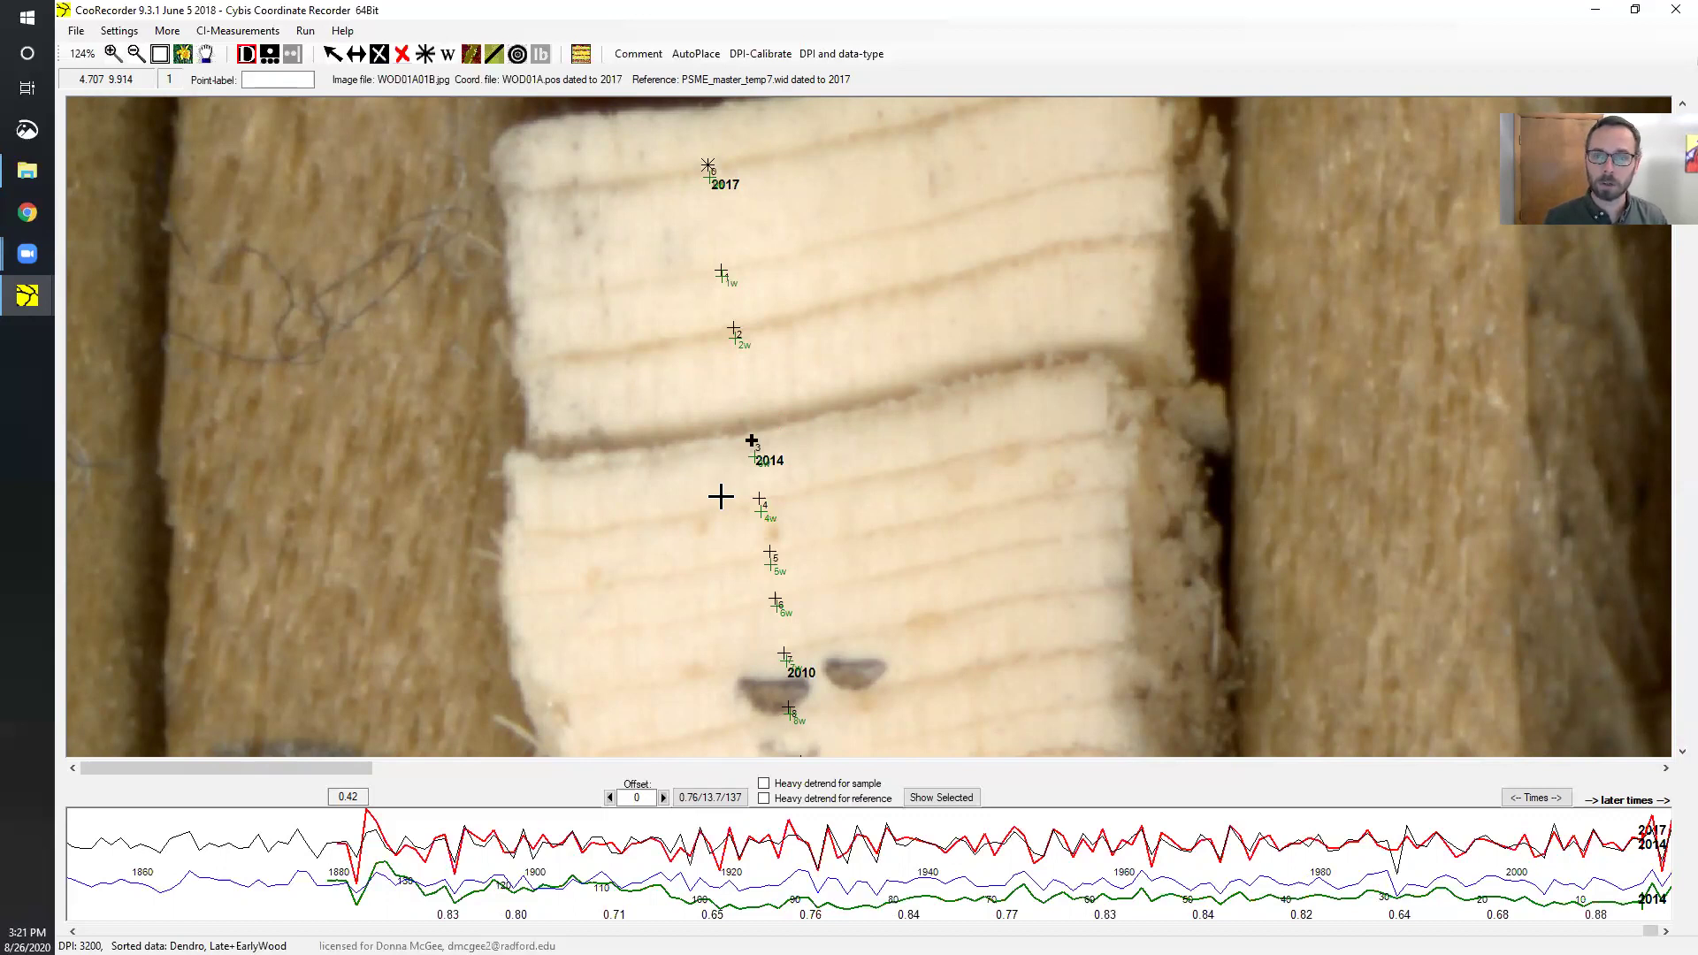
pyautogui.click(333, 54)
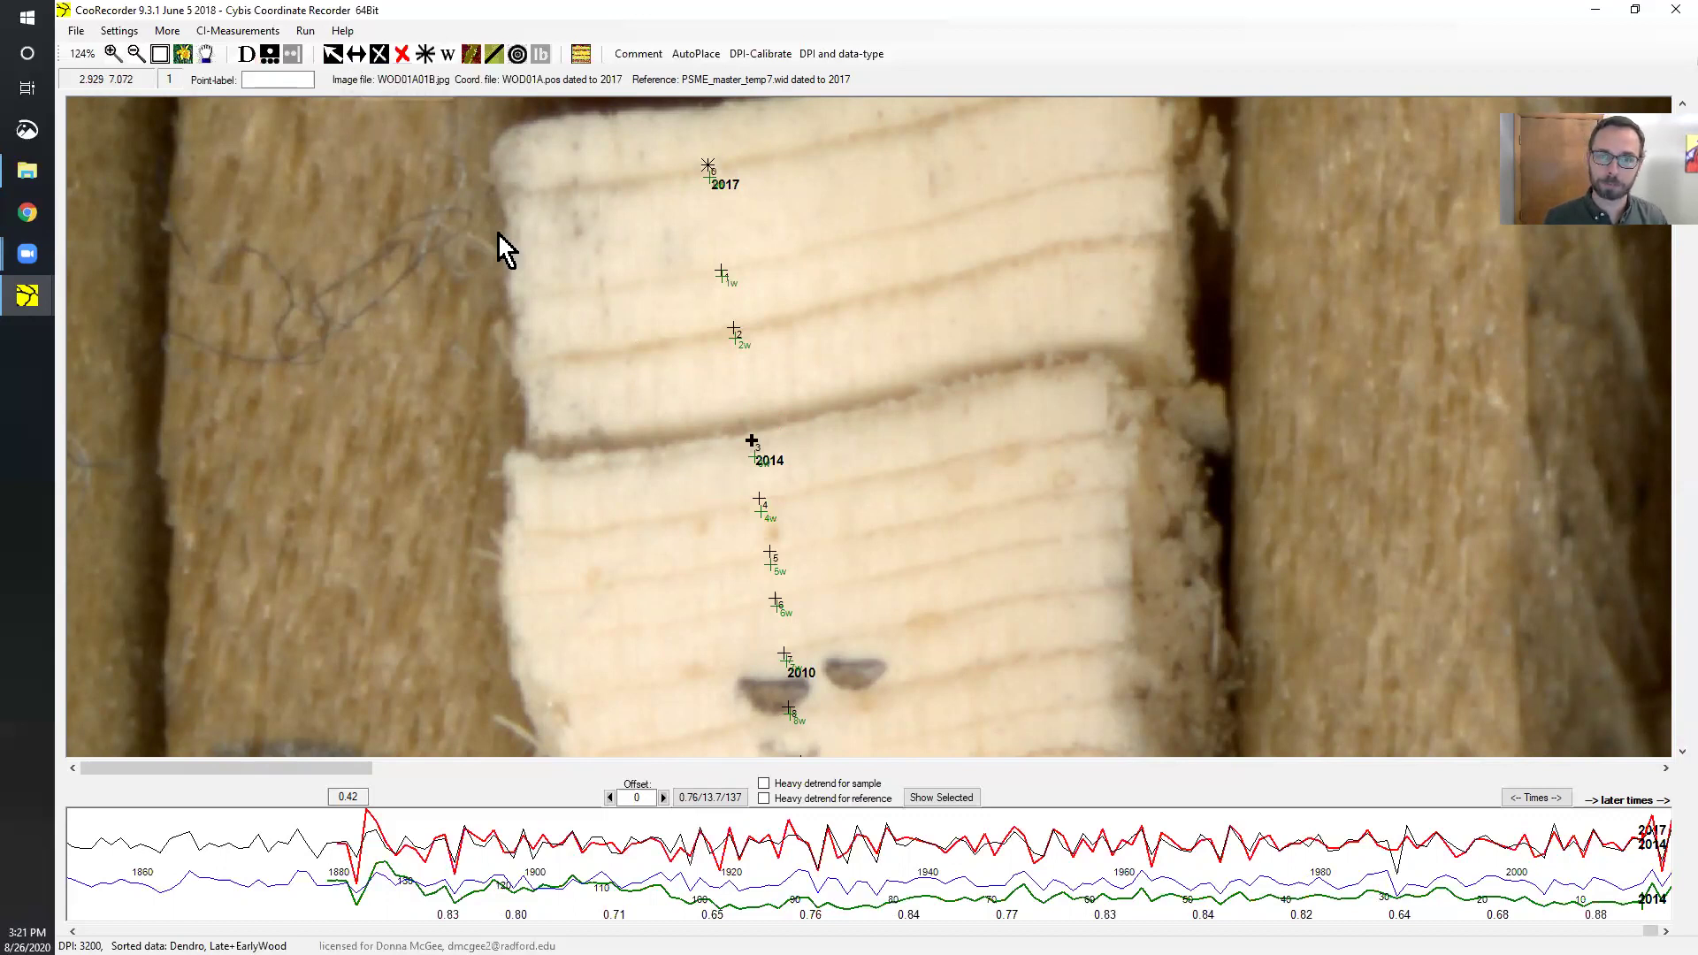
pyautogui.click(755, 460)
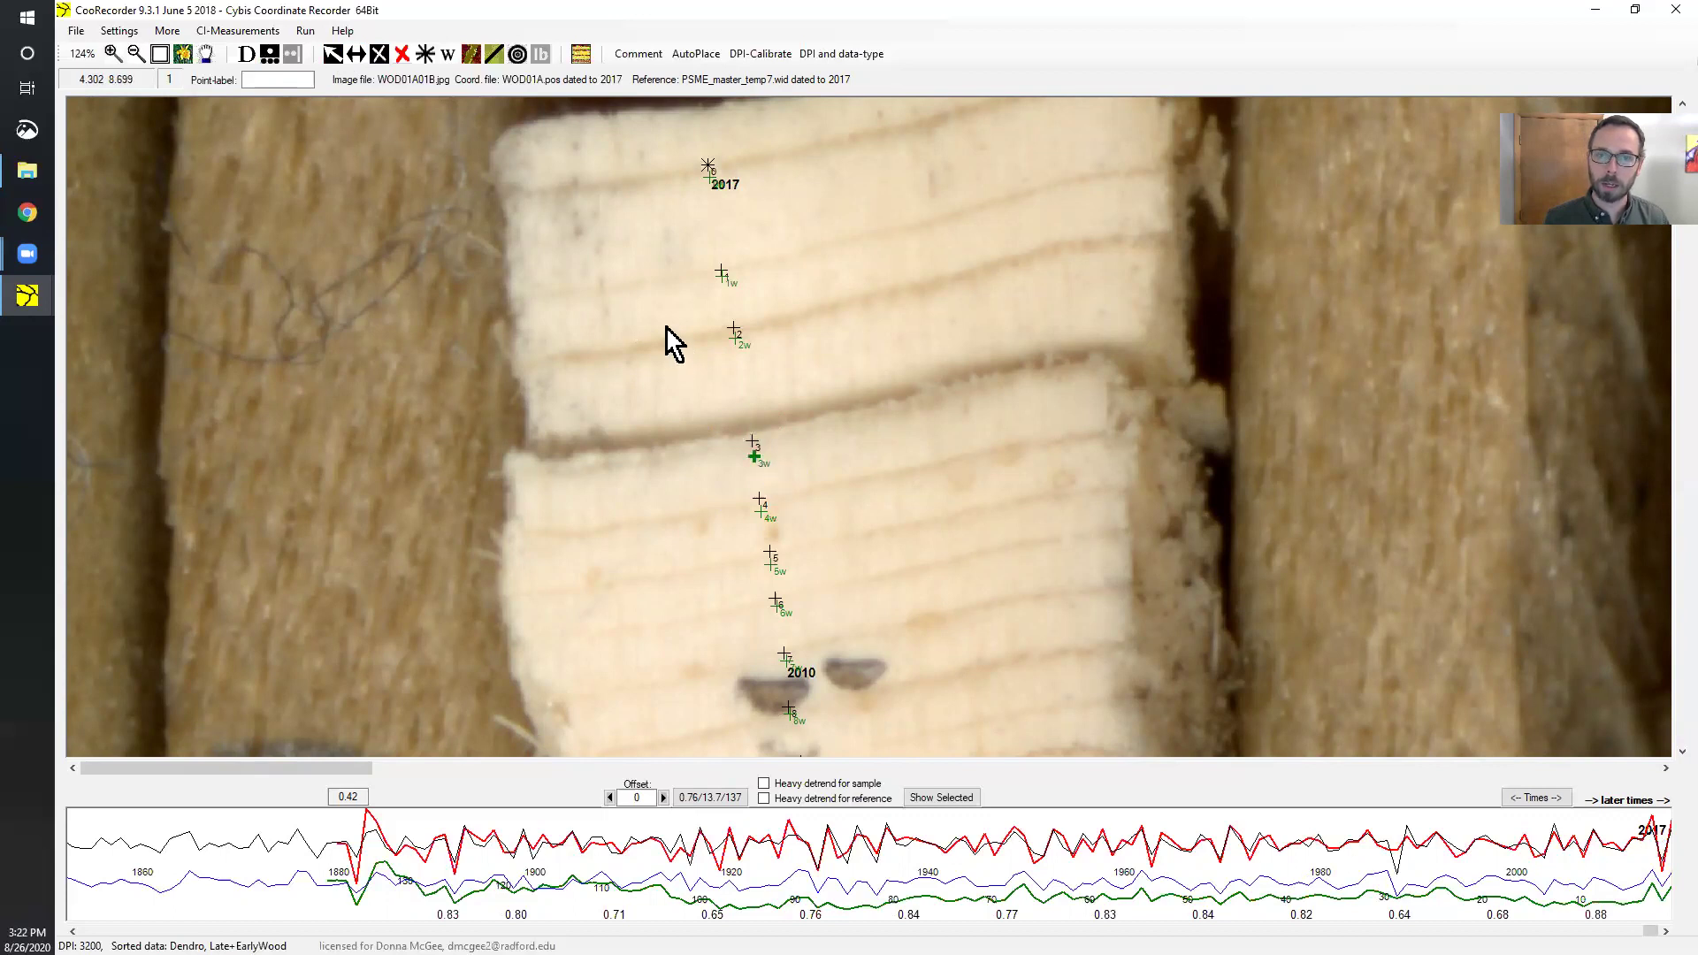
# Step: Move the ring 3 earlywood/latewood border point slightly up, and mark the crack just above ring 3 with two crack marker points
pyautogui.click(355, 53)
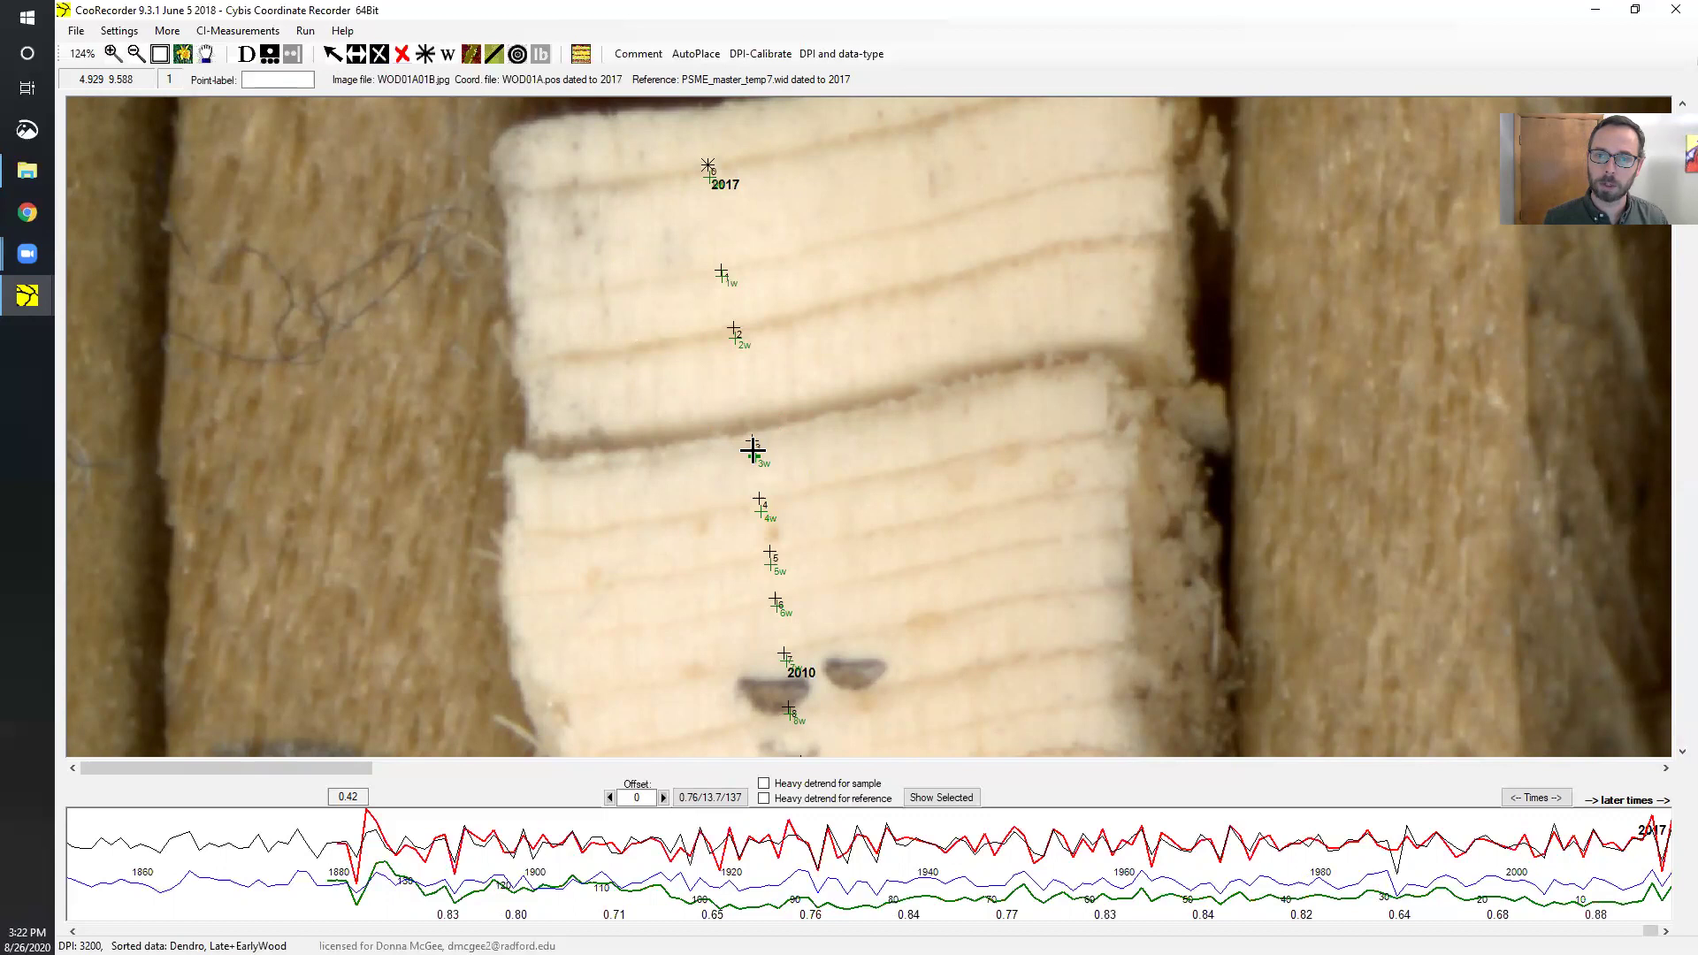
pyautogui.click(753, 449)
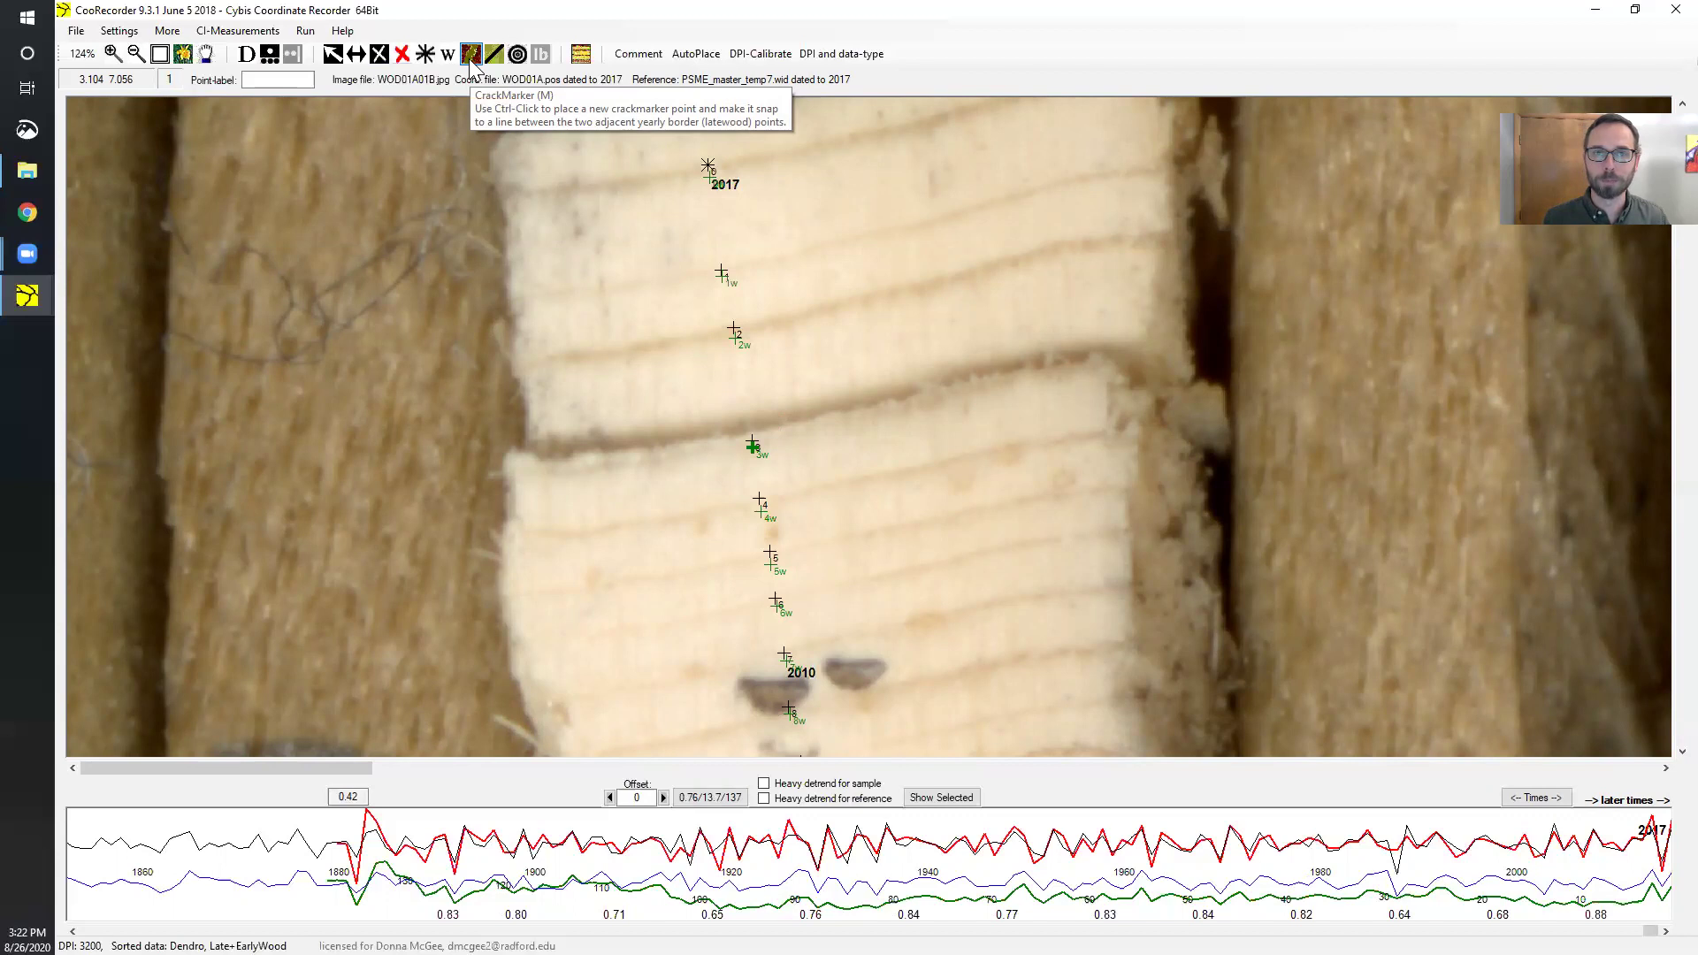
pyautogui.click(749, 432)
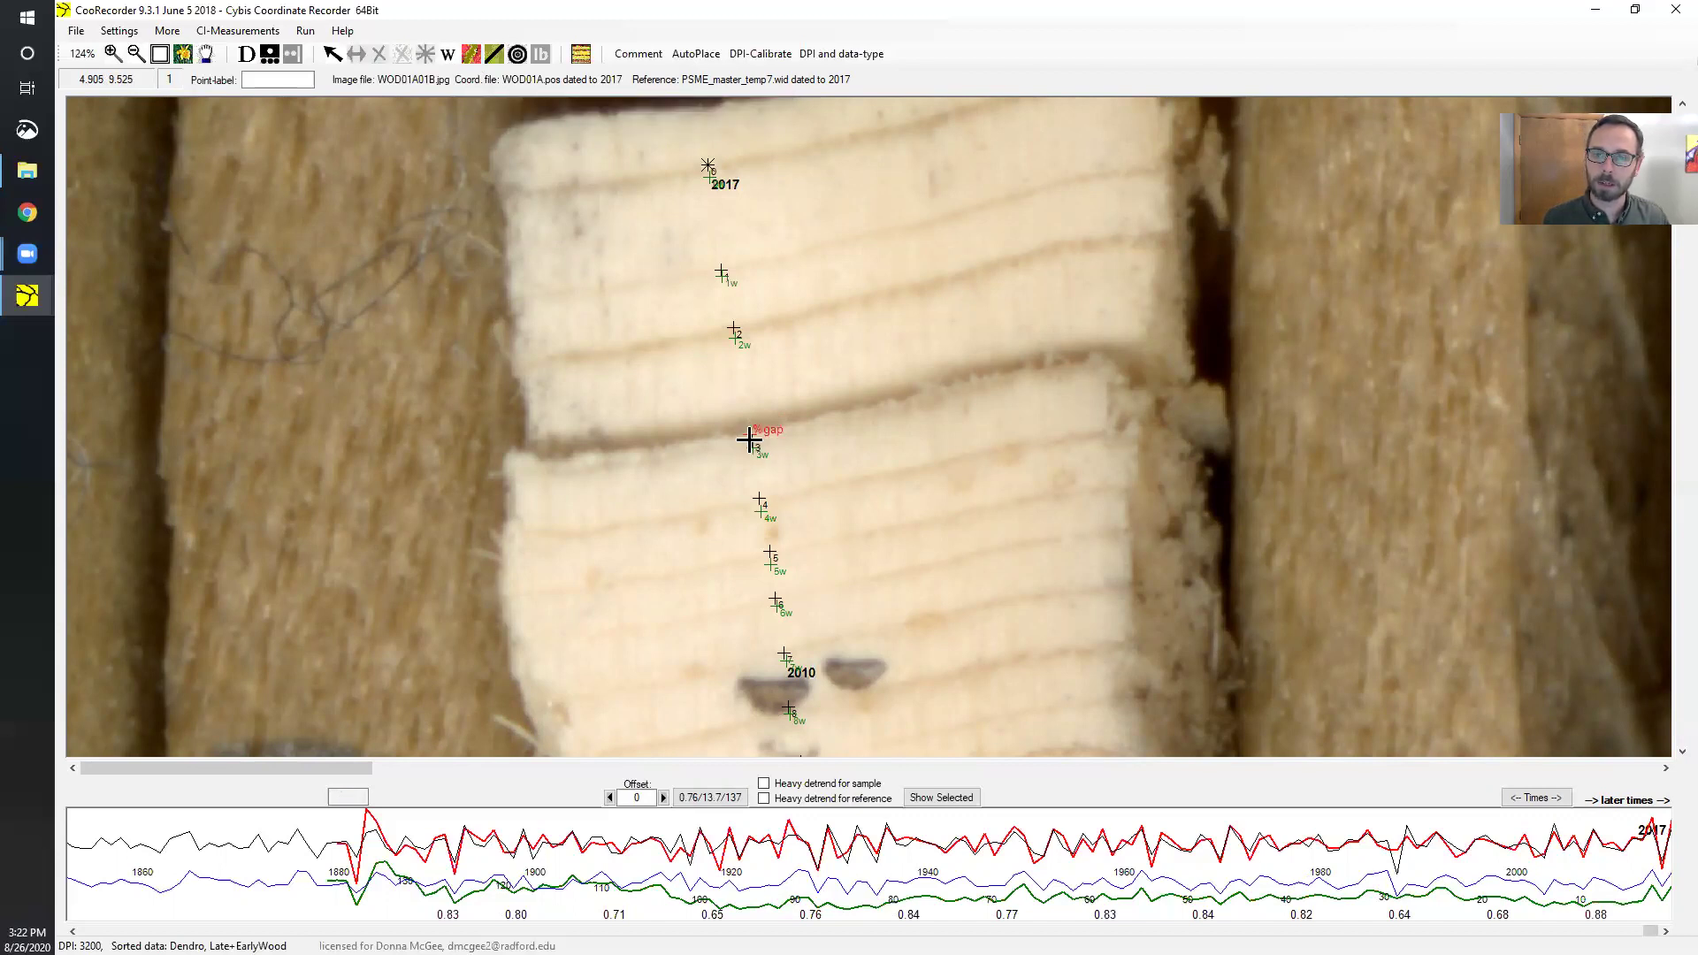
pyautogui.click(748, 419)
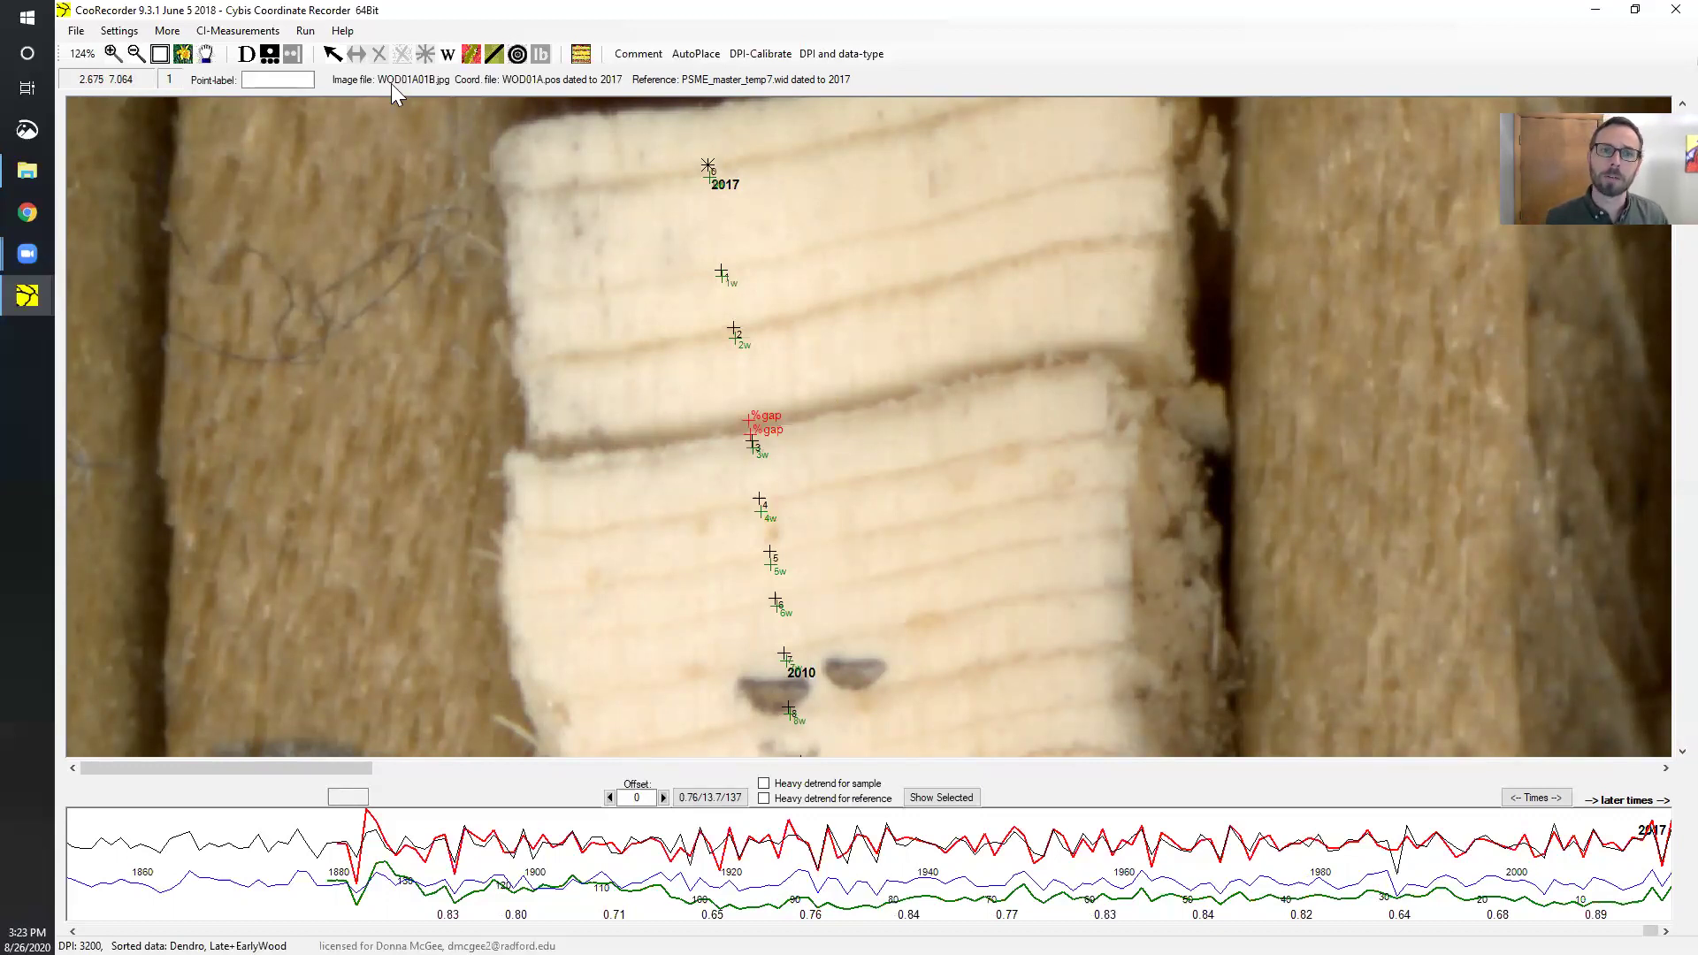
# Step: Select the 2015 ring point above the crack and give it the point label "zero" to insert a missing ring
pyautogui.click(333, 53)
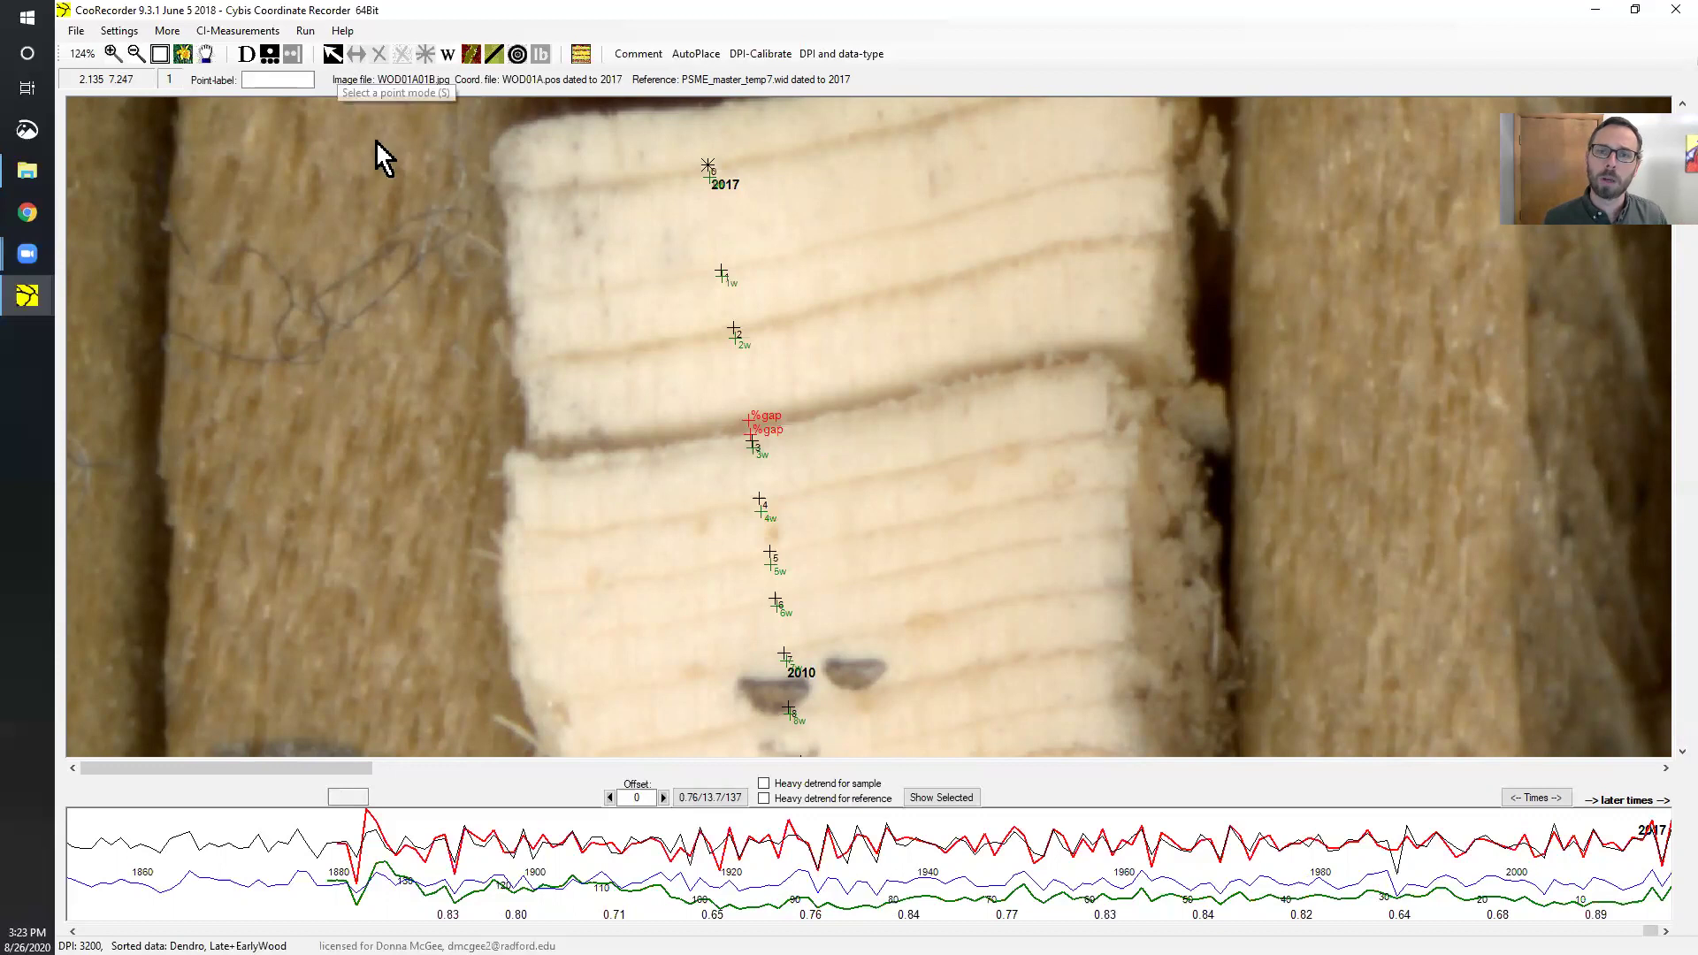
pyautogui.click(734, 329)
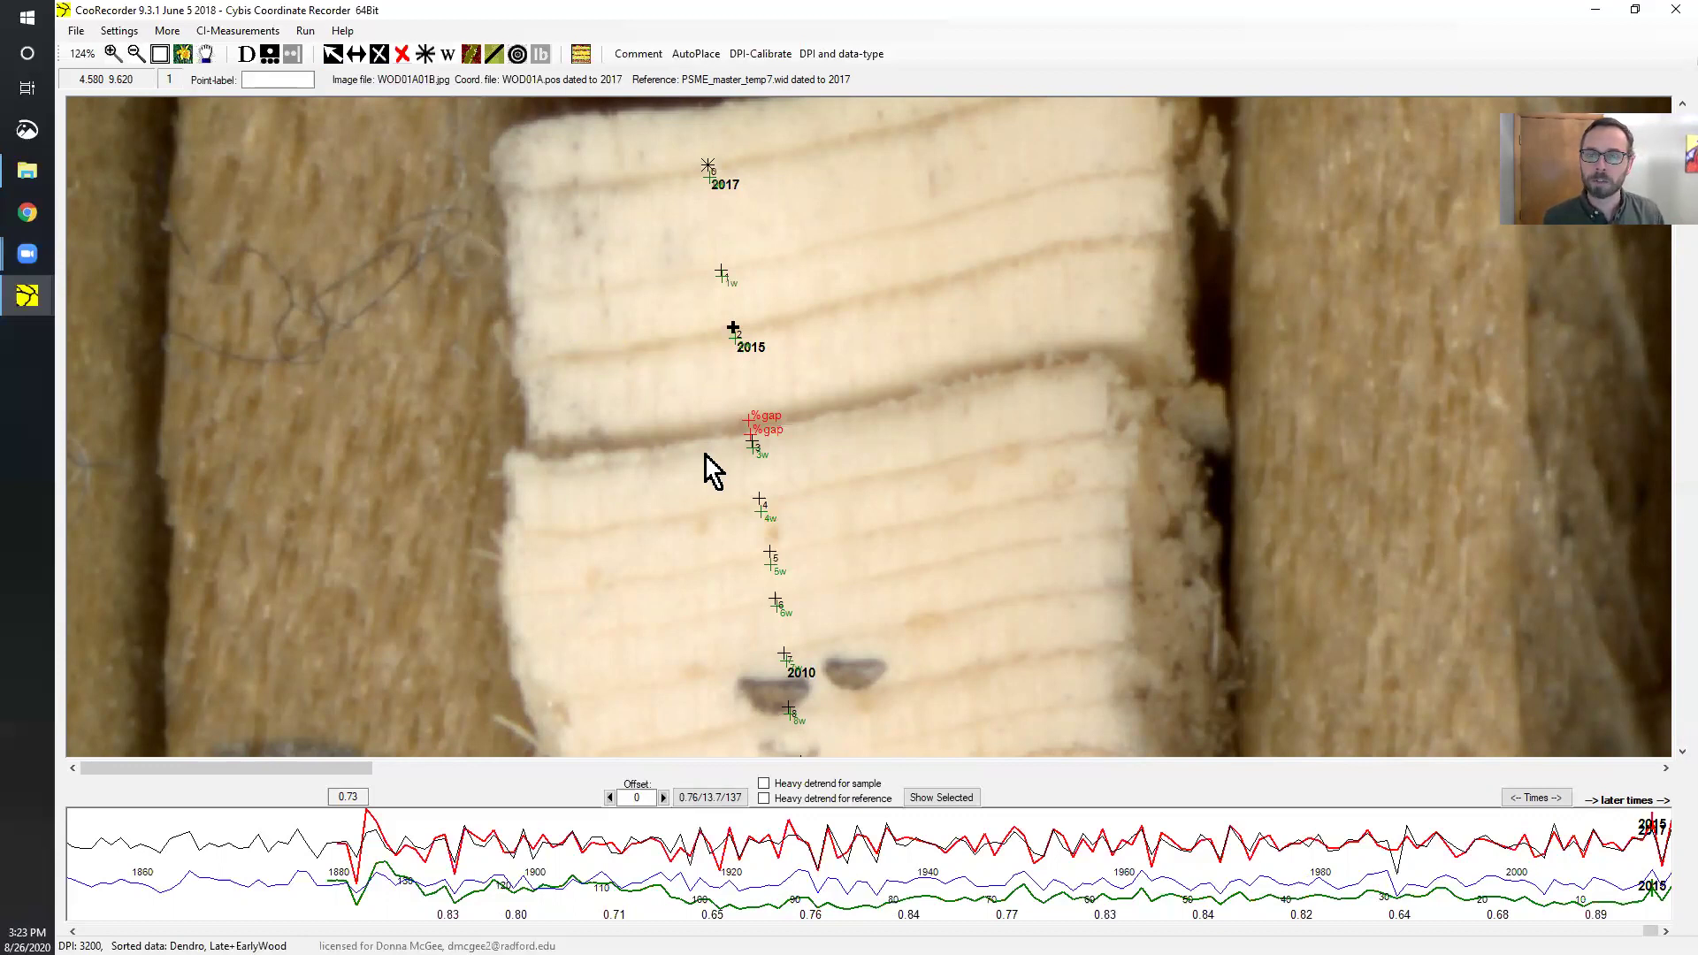
pyautogui.click(295, 79)
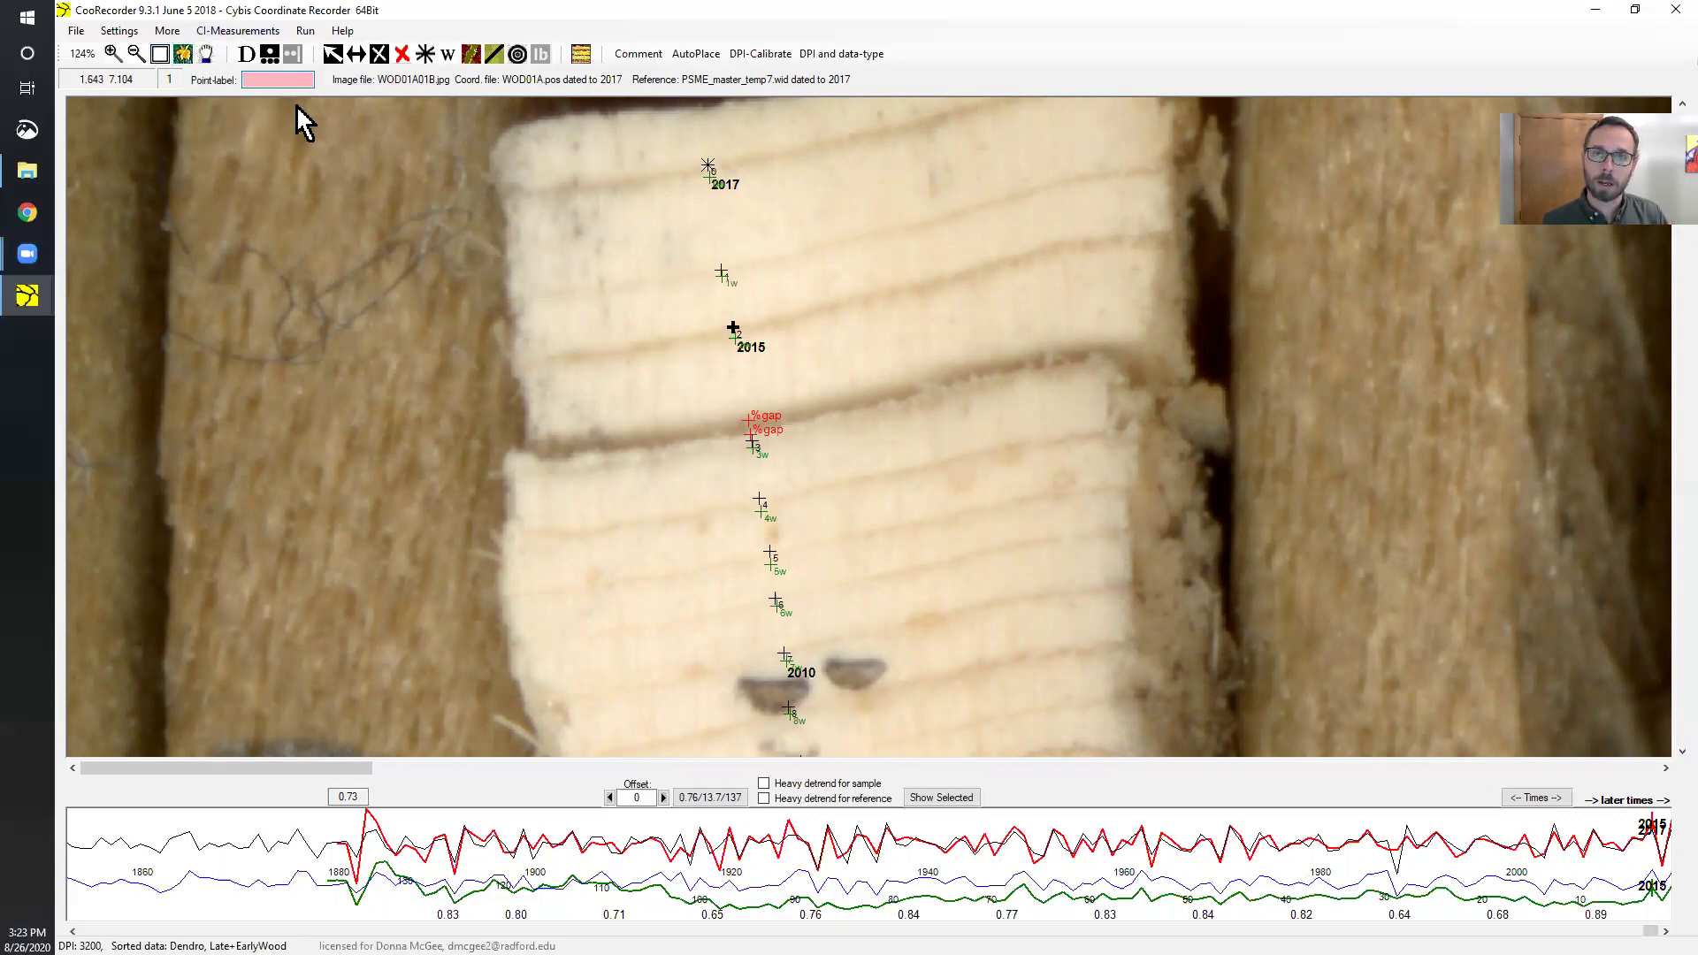
pyautogui.write('zero')
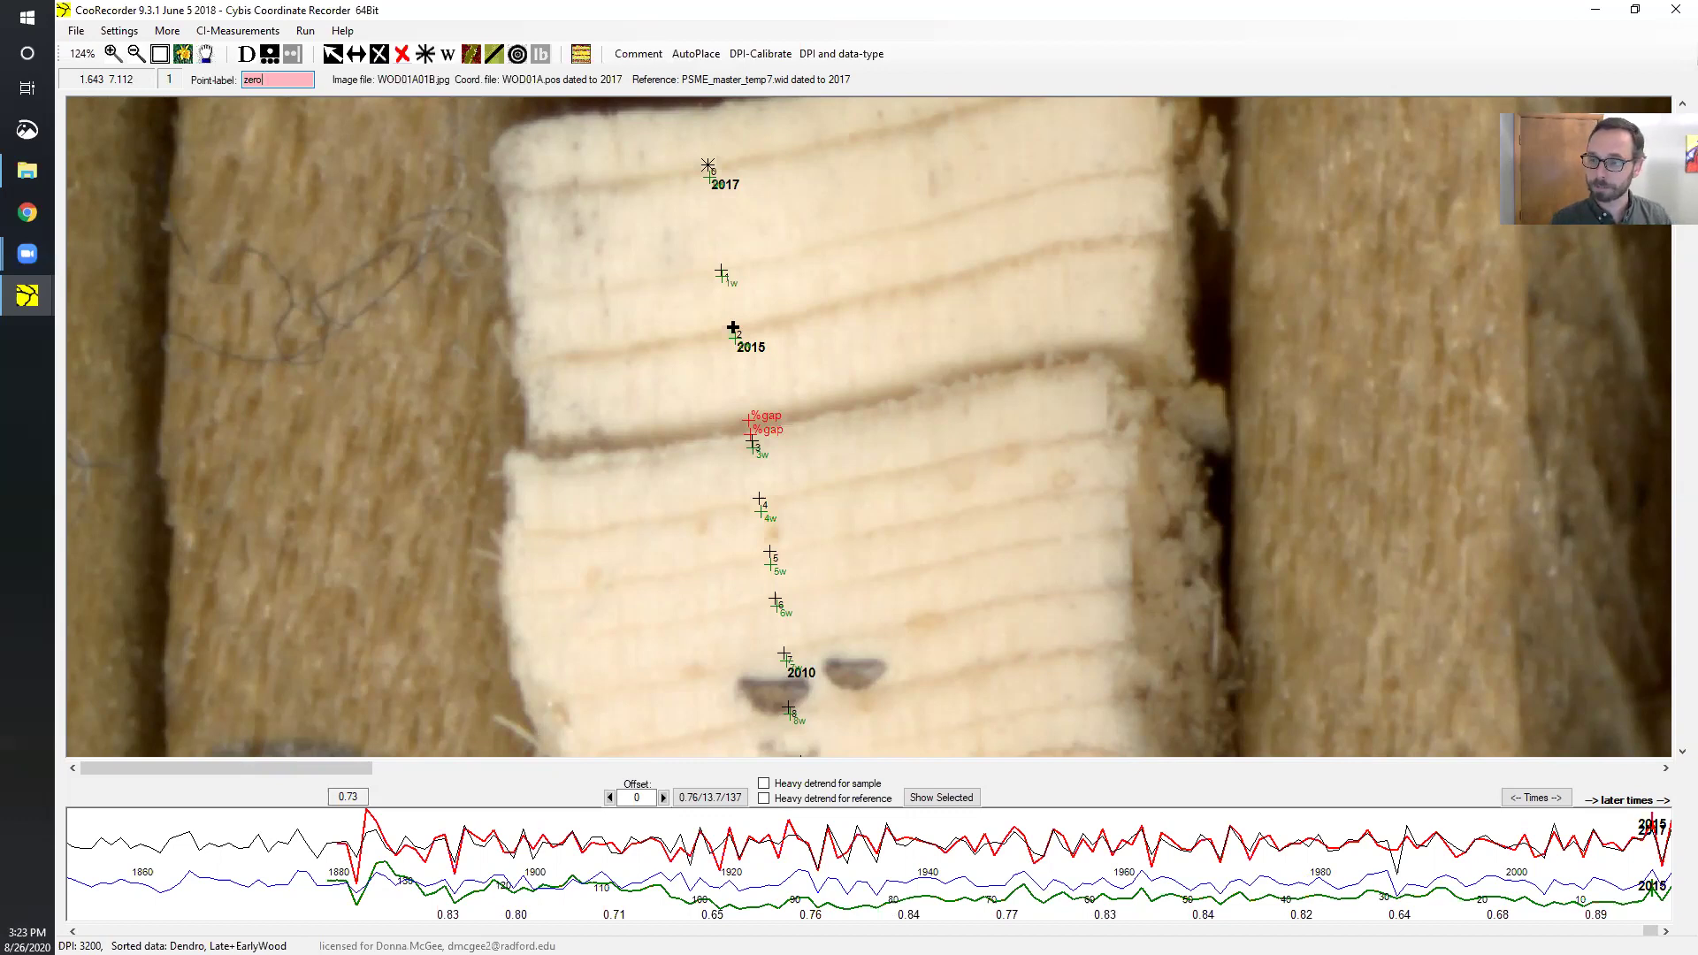
pyautogui.press('Return')
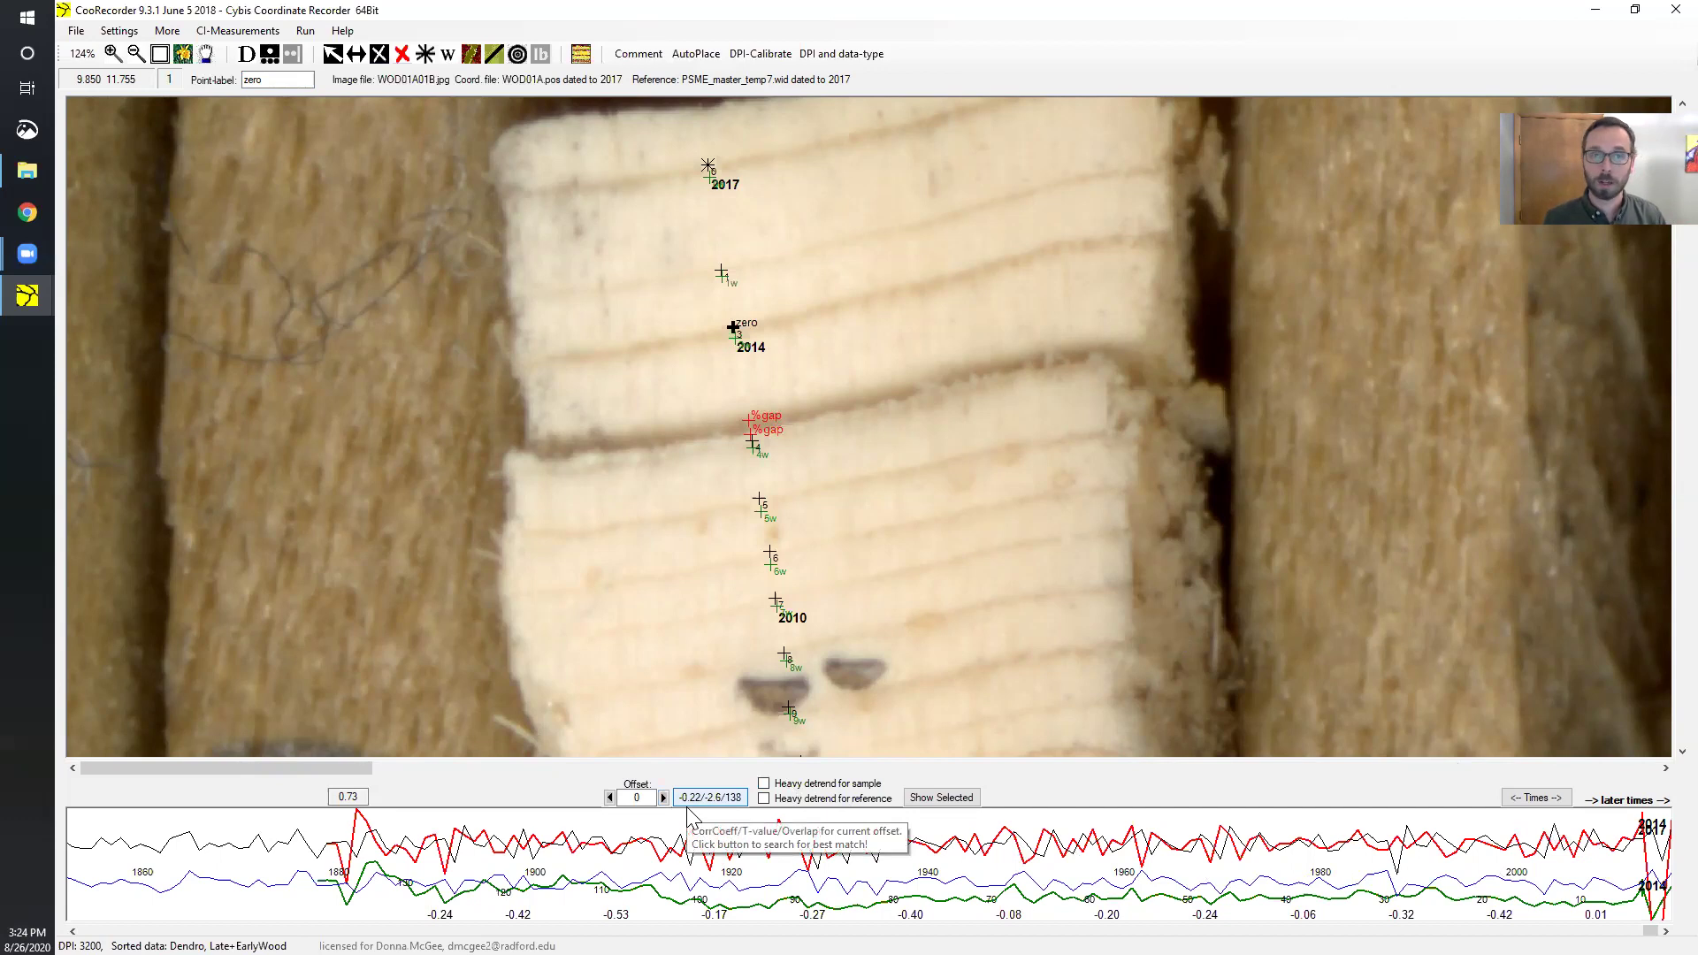
# Step: Remove the "zero" label from the selected ring point above the crack
pyautogui.click(280, 82)
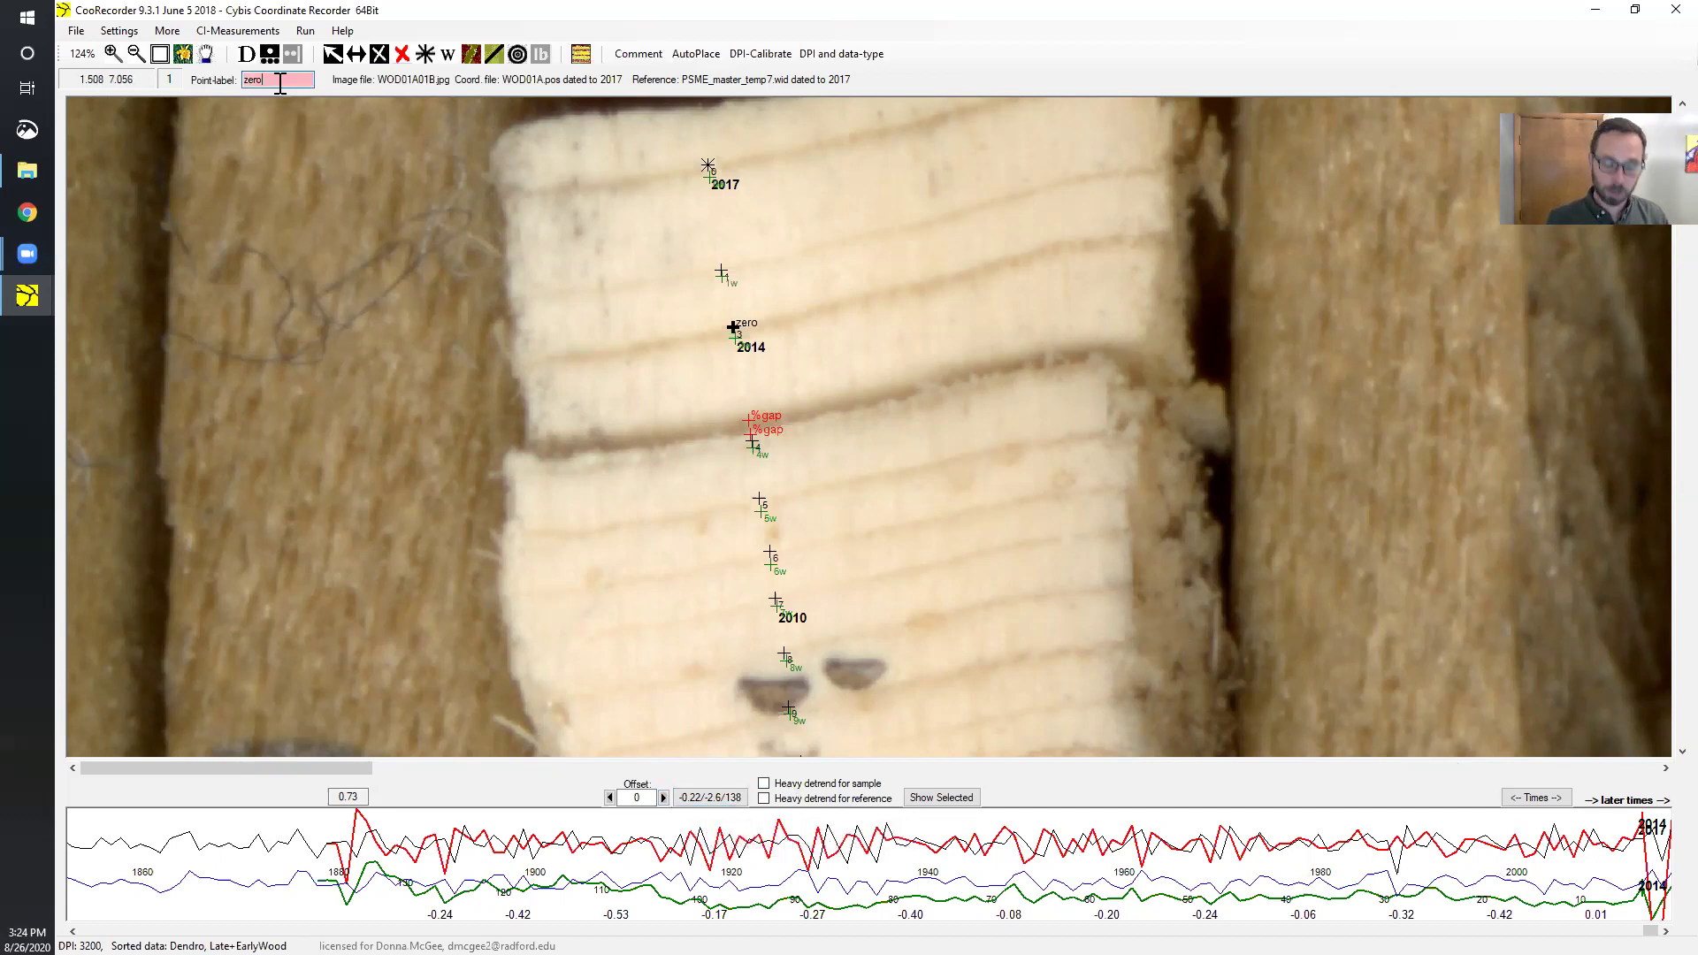
pyautogui.press('BackSpace')
pyautogui.press('BackSpace')
pyautogui.press('BackSpace')
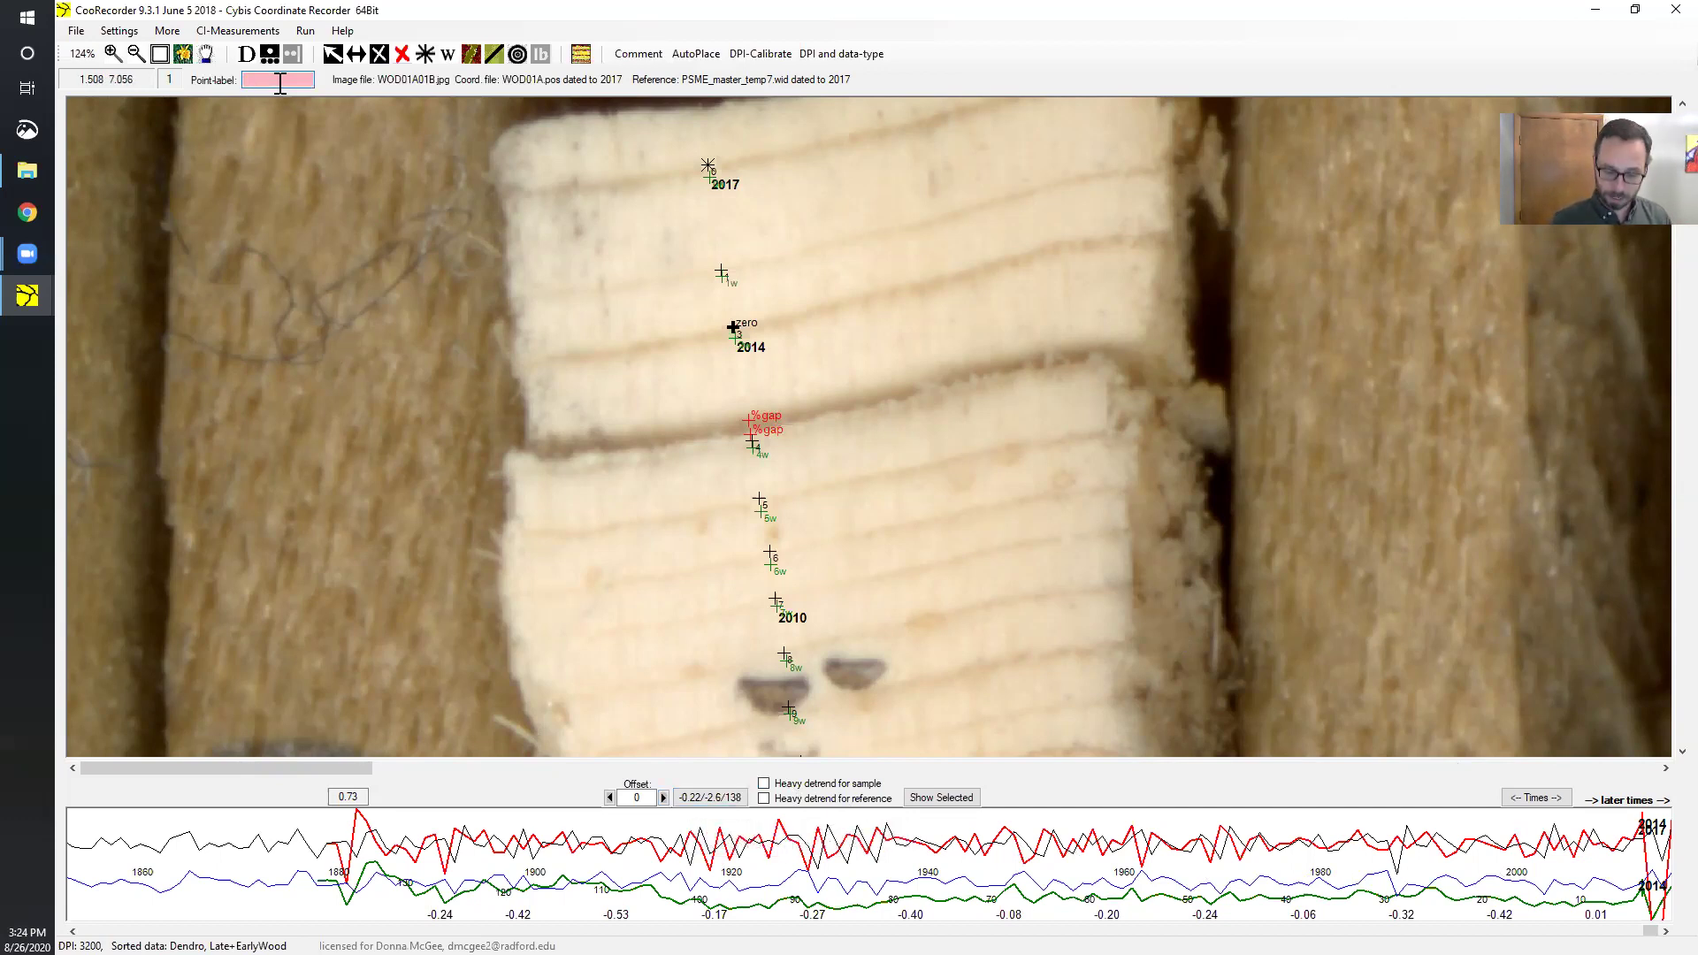
pyautogui.press('Return')
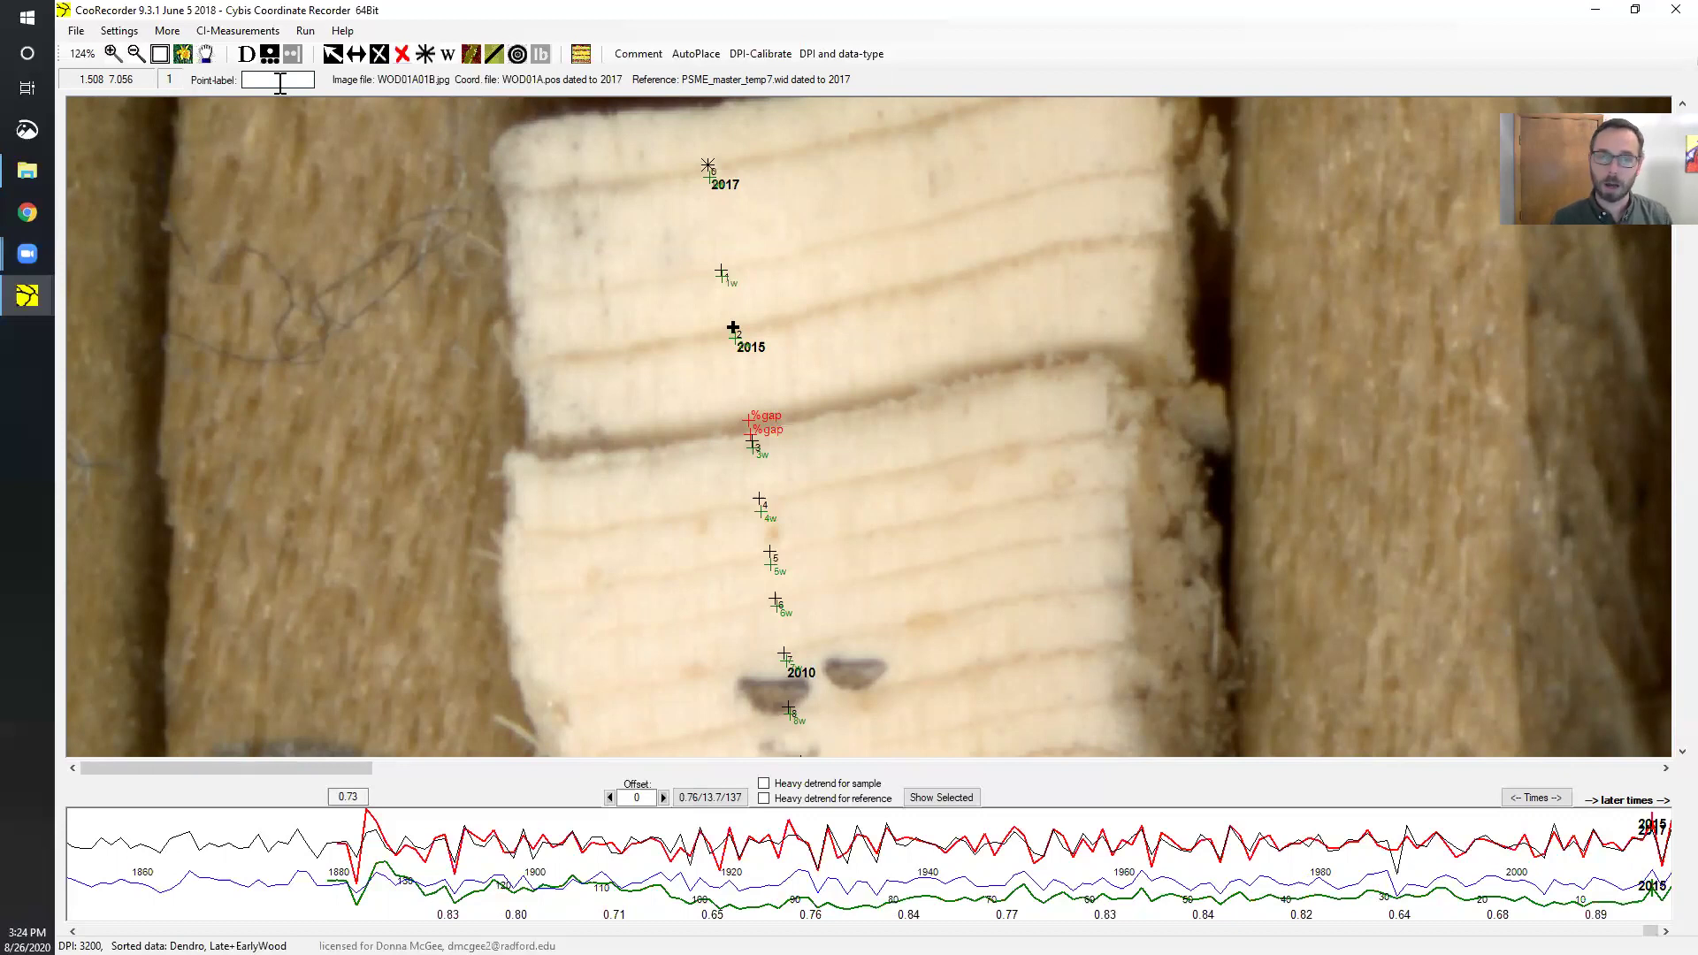
# Step: Label the 2015 ring point "zero2" to insert two missing rings, and clear that label again
pyautogui.click(280, 83)
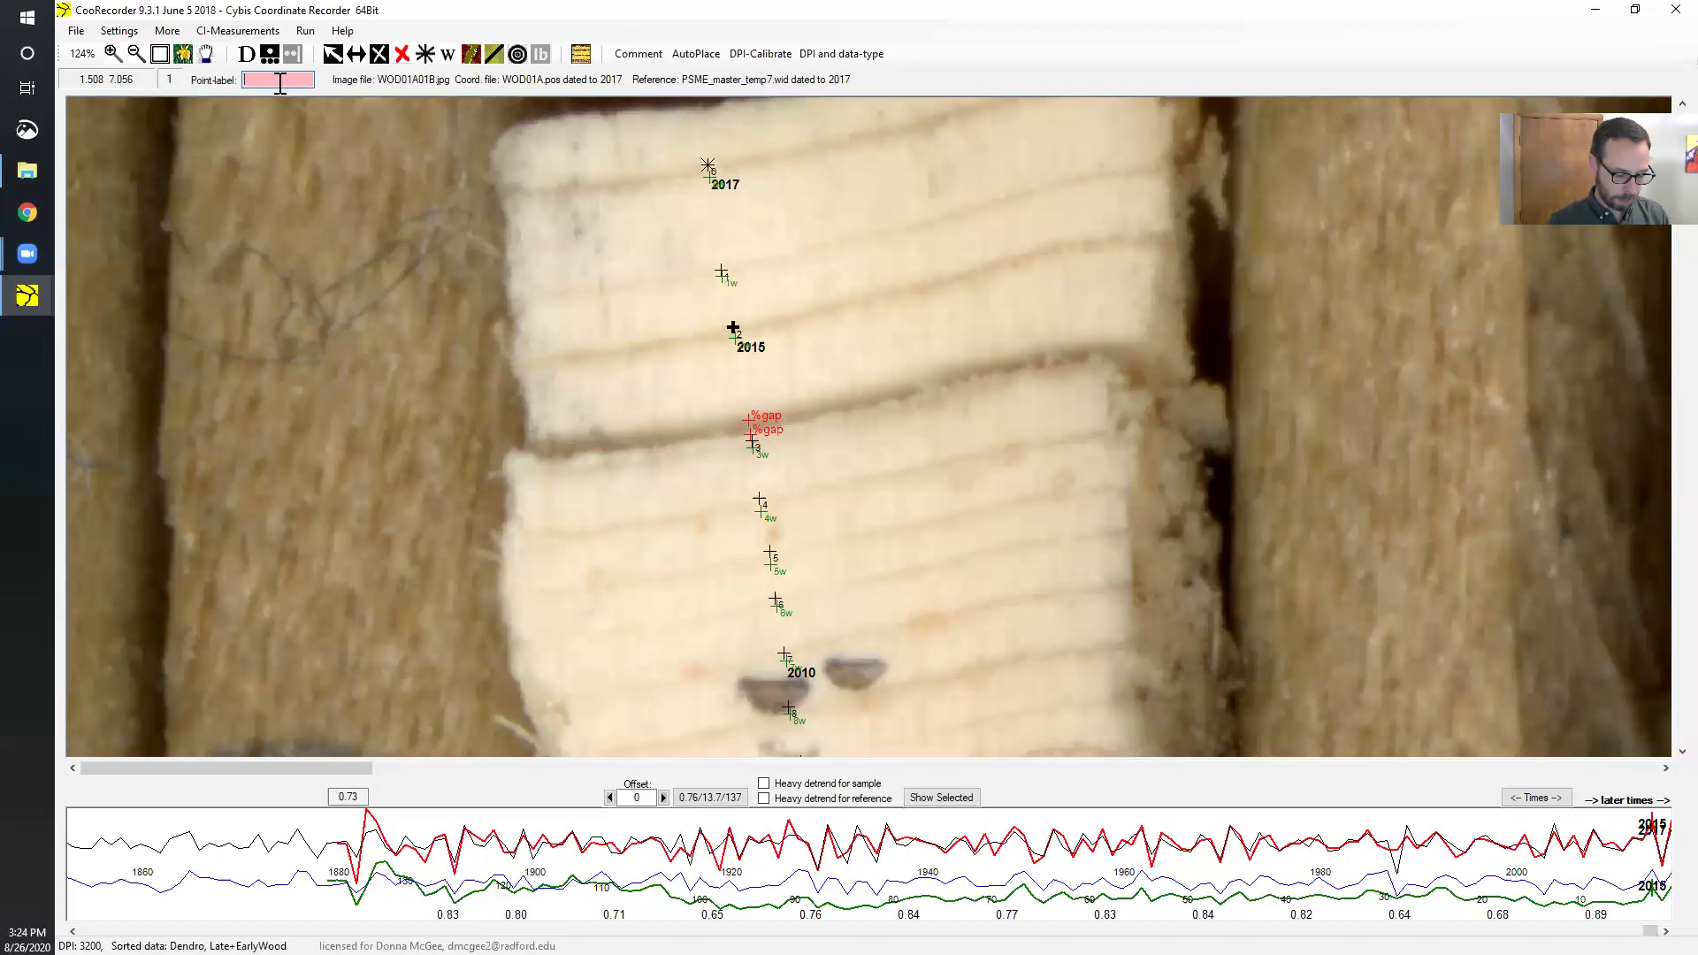
pyautogui.write('zero')
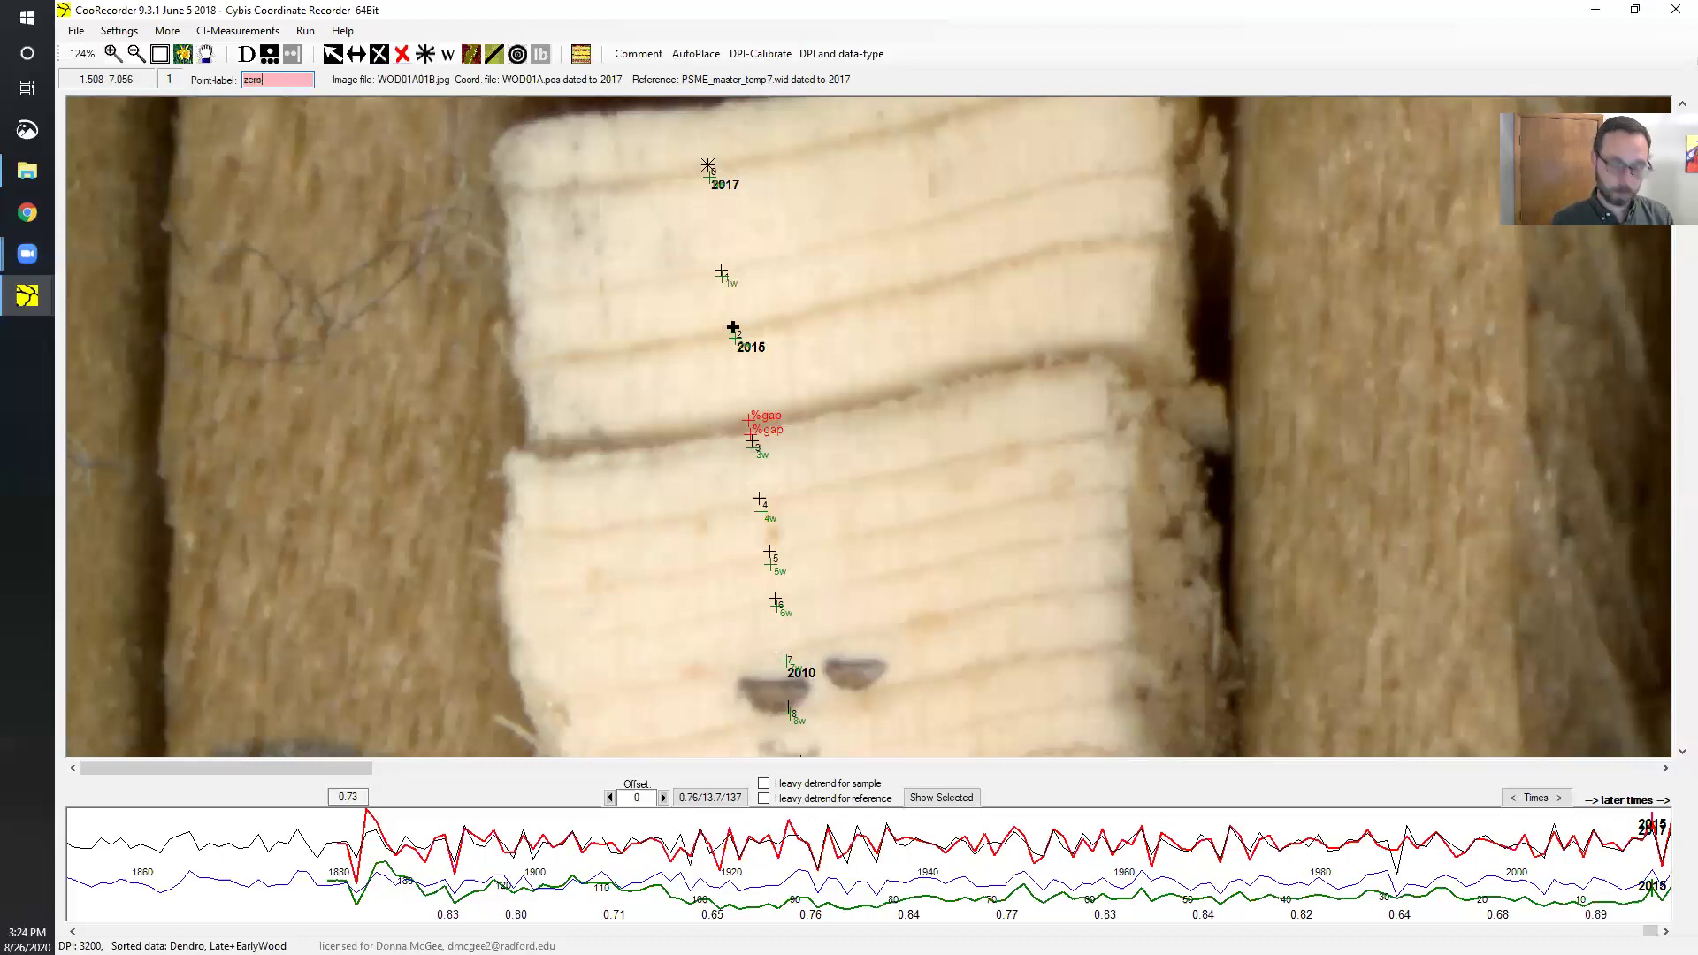
pyautogui.write('2')
pyautogui.press('Return')
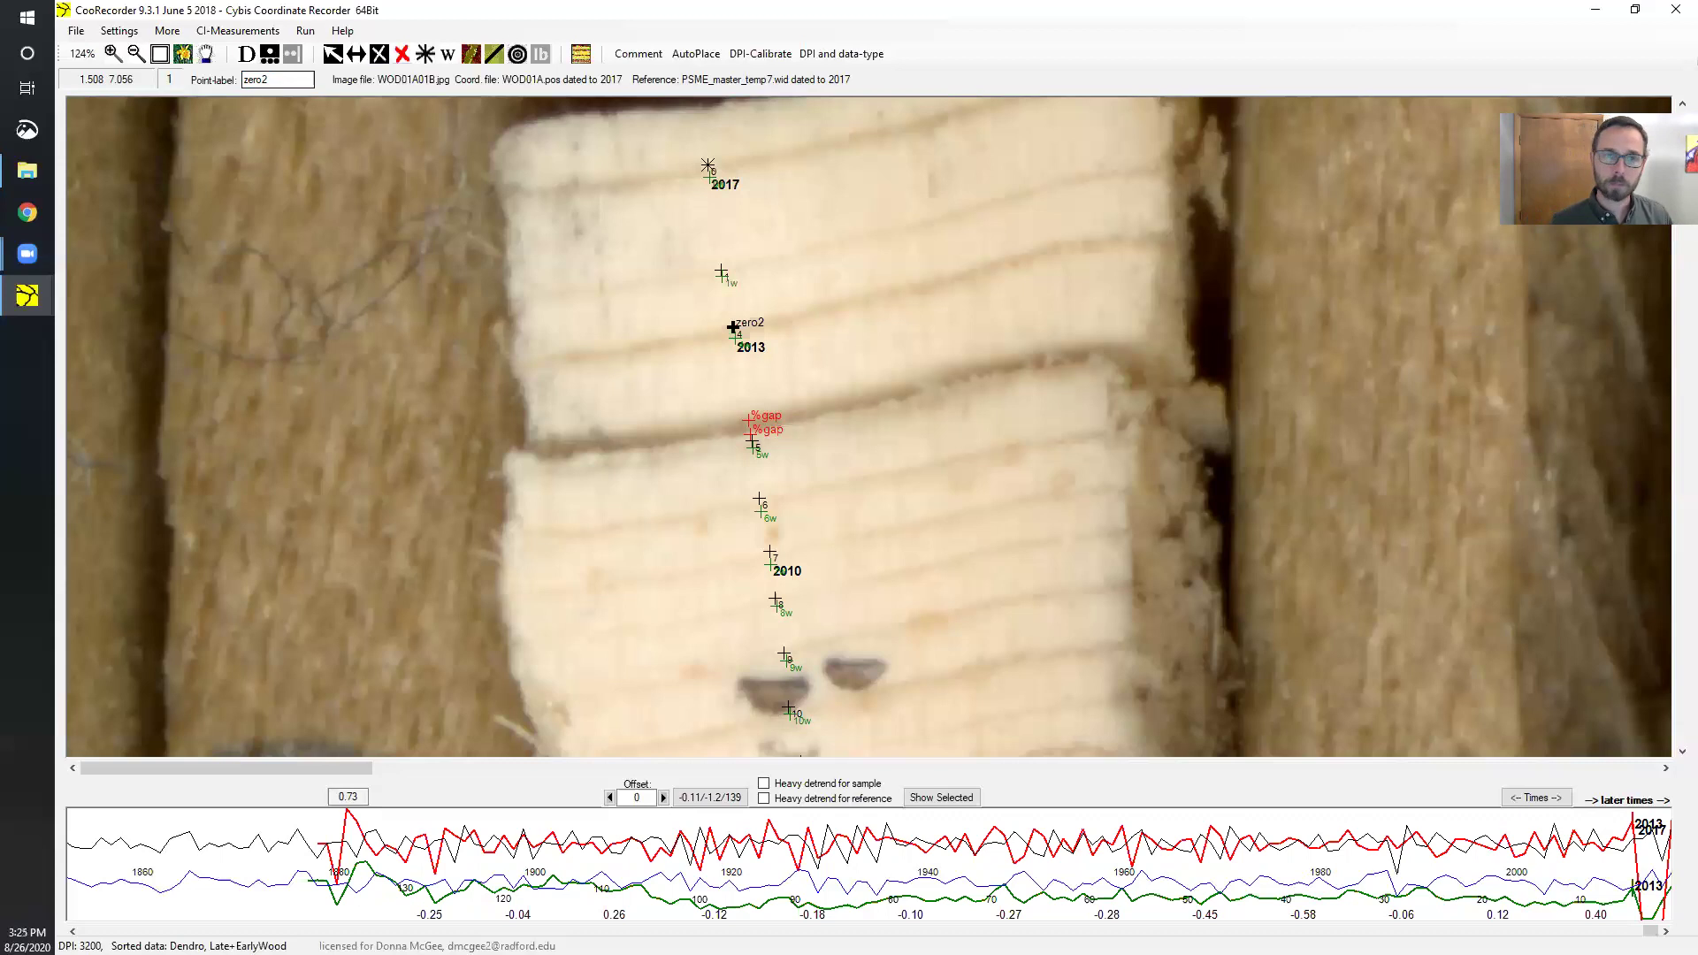
pyautogui.click(275, 80)
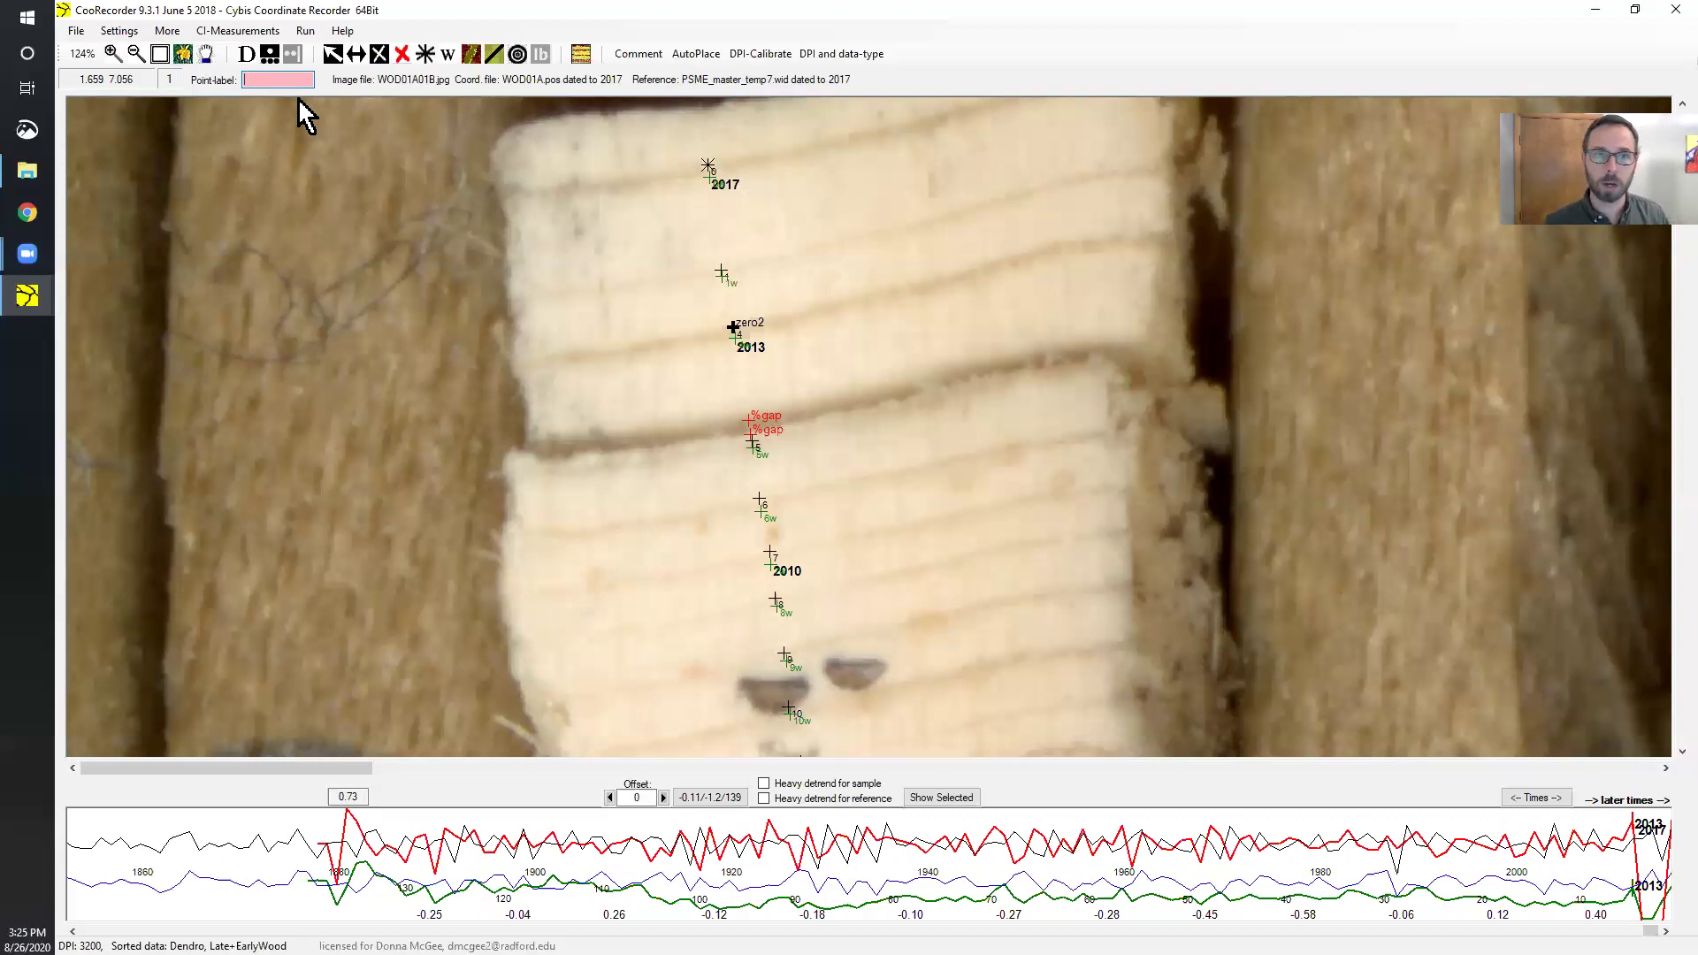
pyautogui.press('Return')
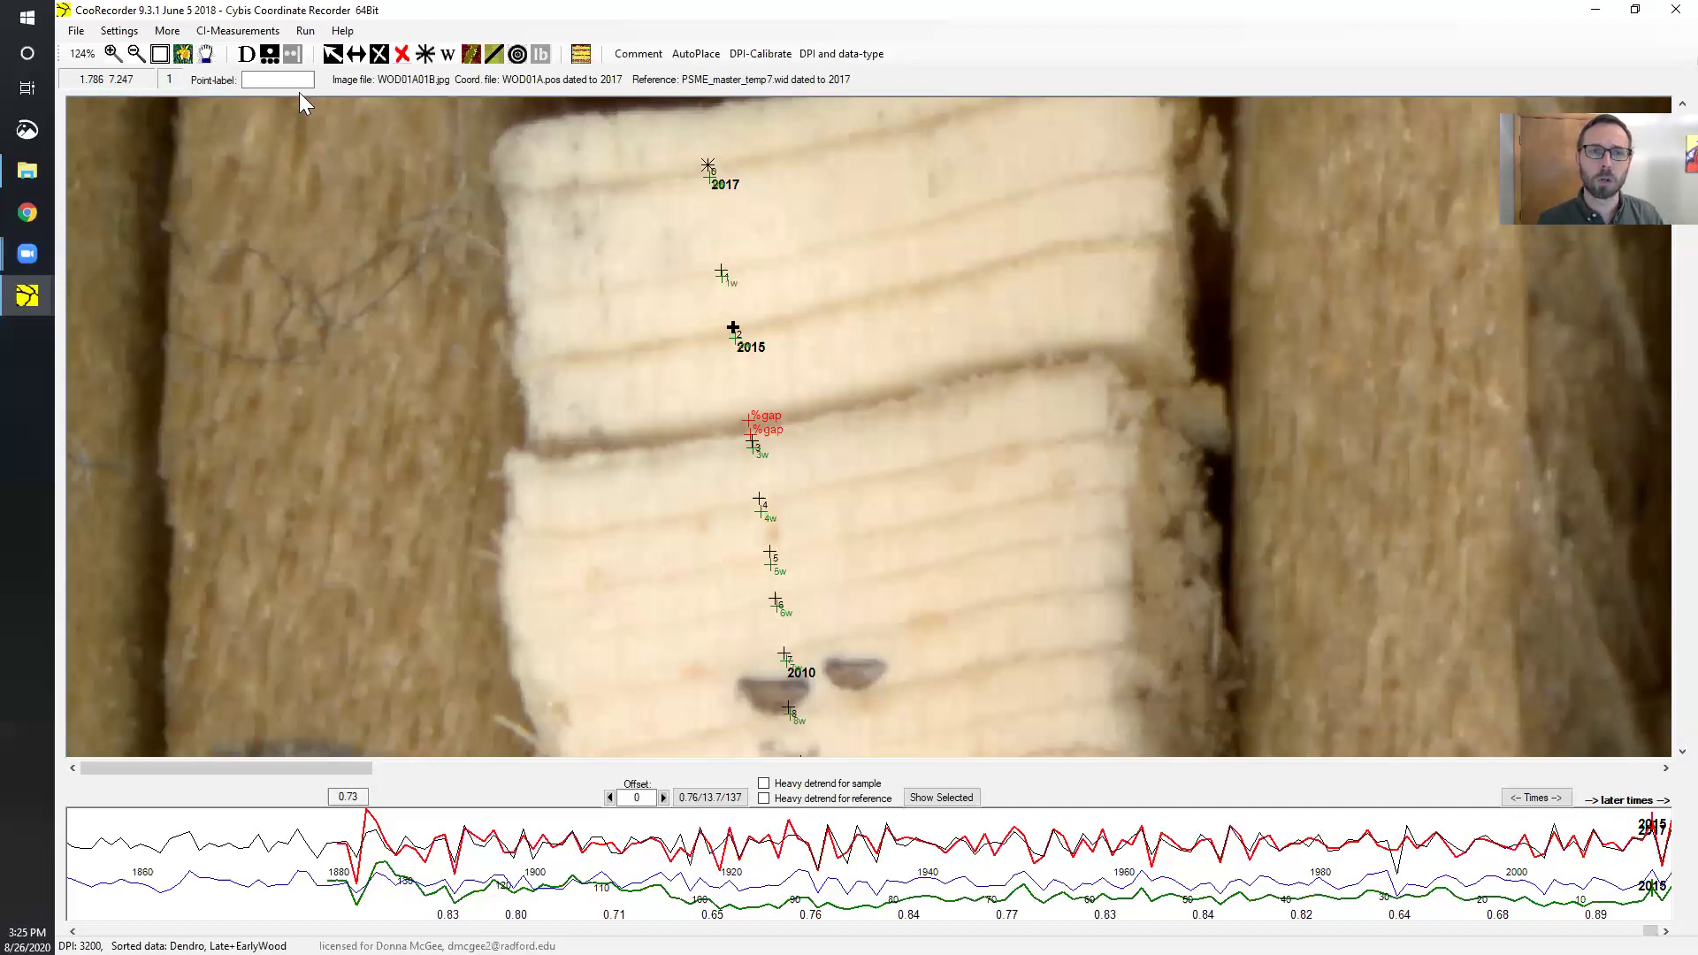
# Step: Erase all points between the 2017 and 2010 ring points, including the gap markers at the crack
pyautogui.click(167, 31)
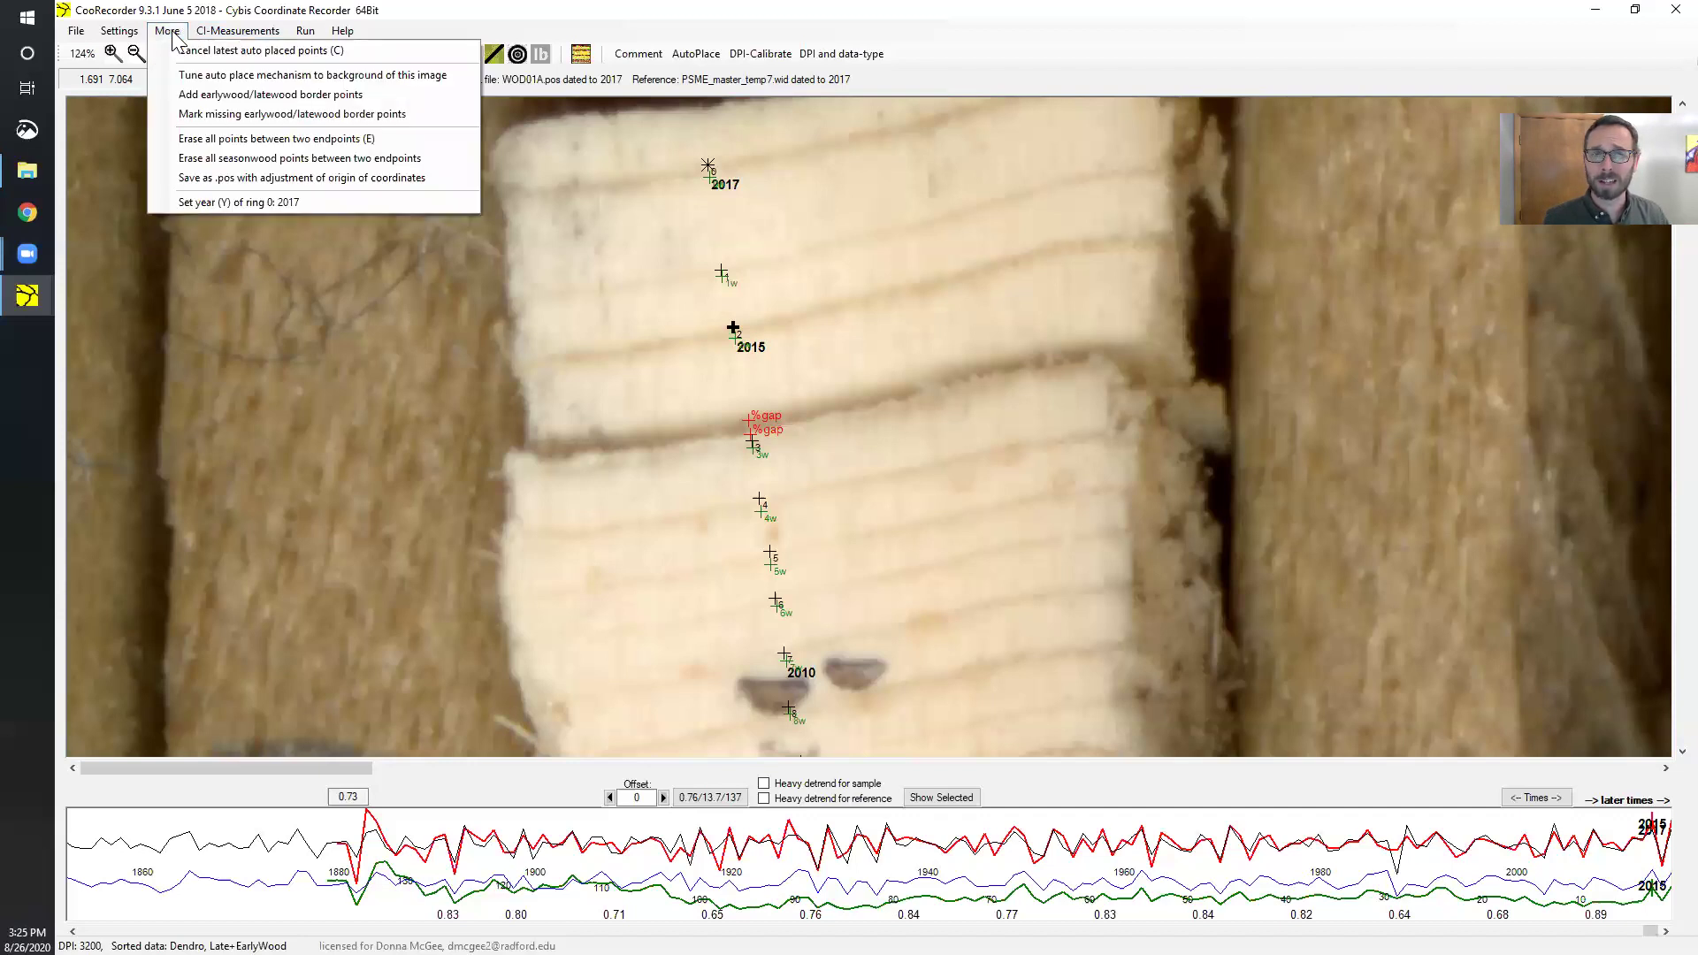
pyautogui.click(244, 142)
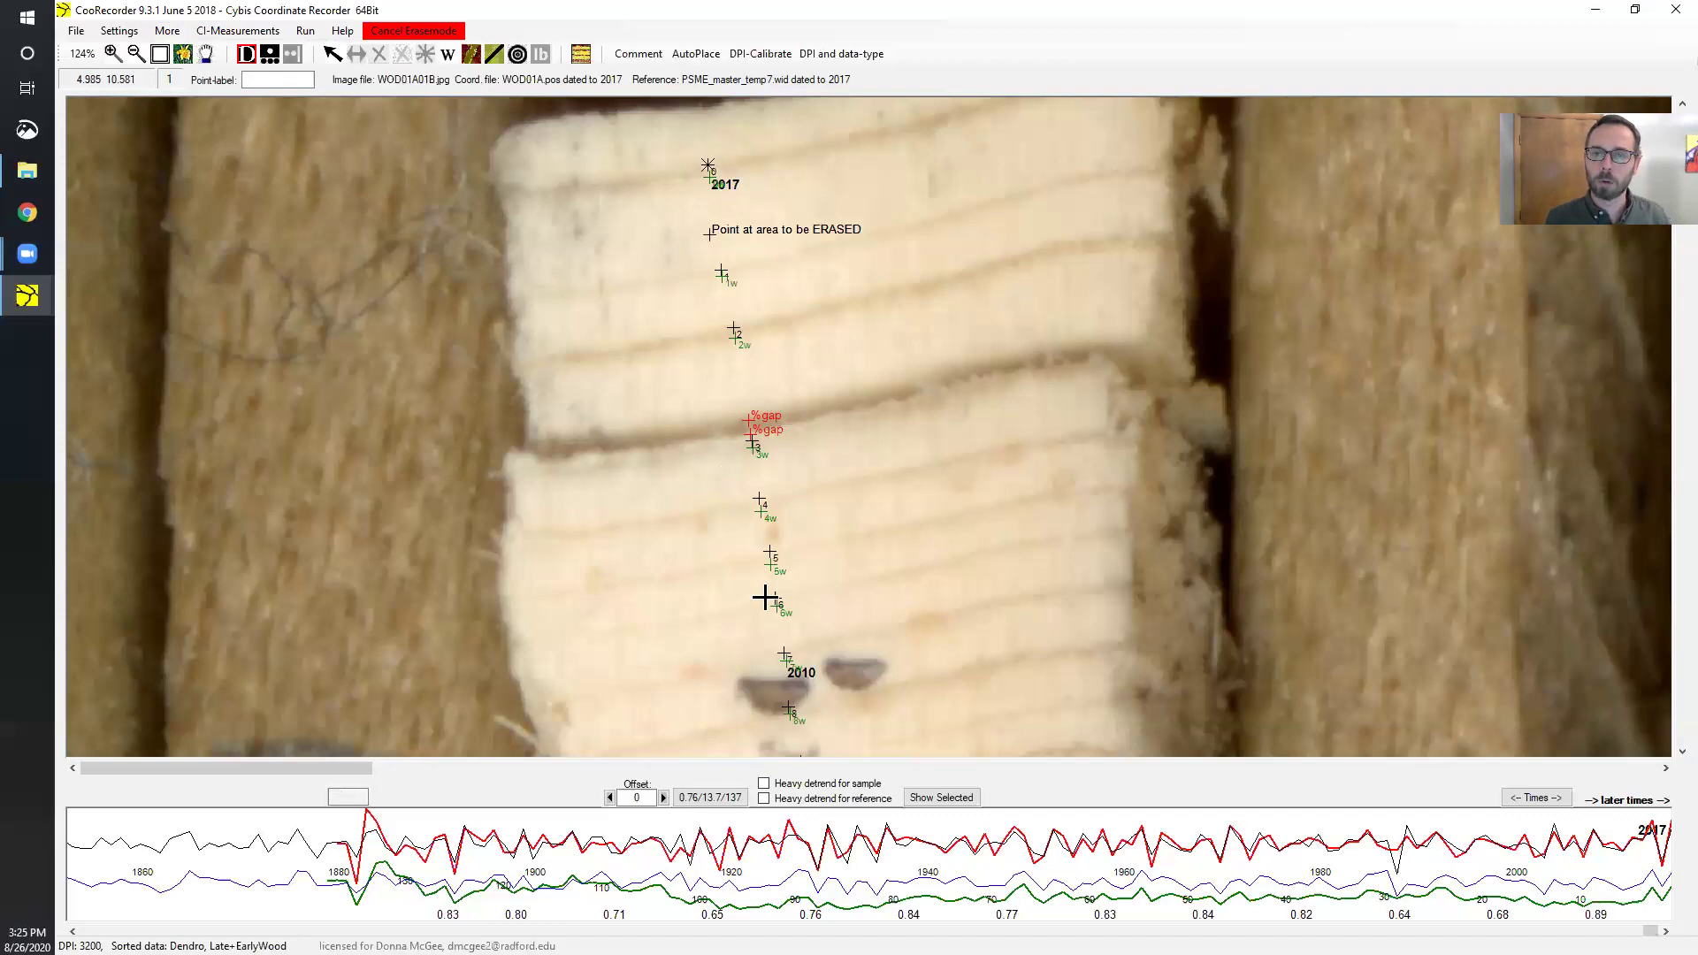
pyautogui.click(786, 633)
pyautogui.click(787, 620)
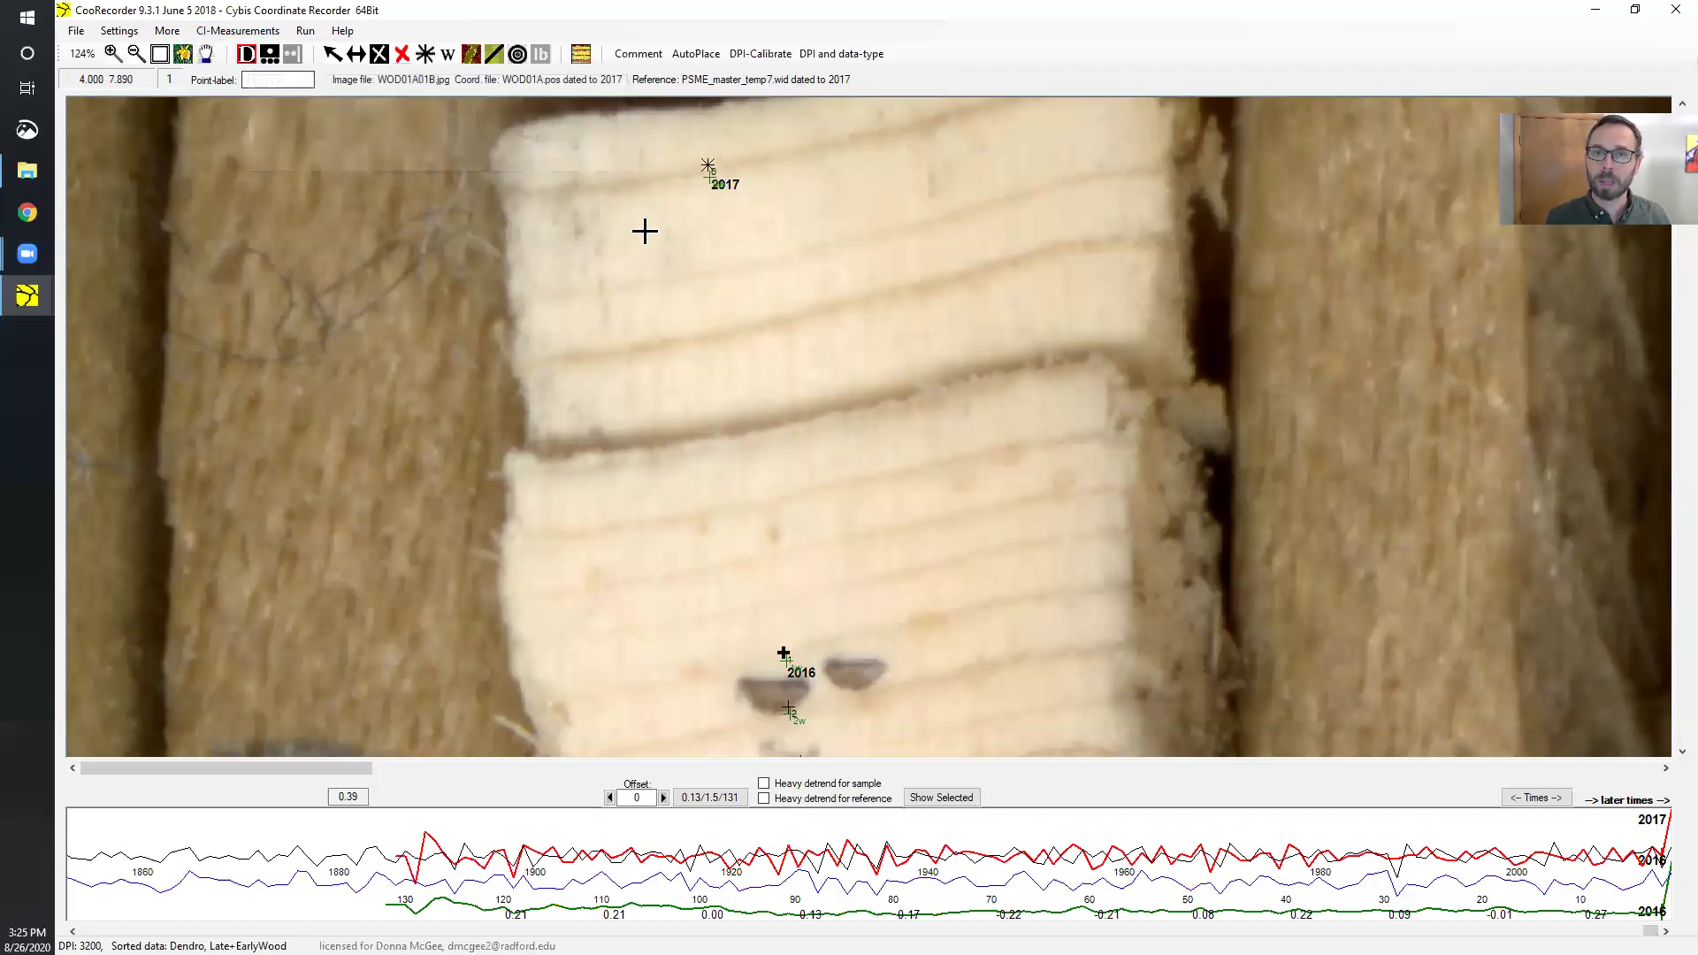
# Step: Place six new ring boundary points for rings 1 to 6 (2016 to 2011), down the core across the crack
pyautogui.click(725, 267)
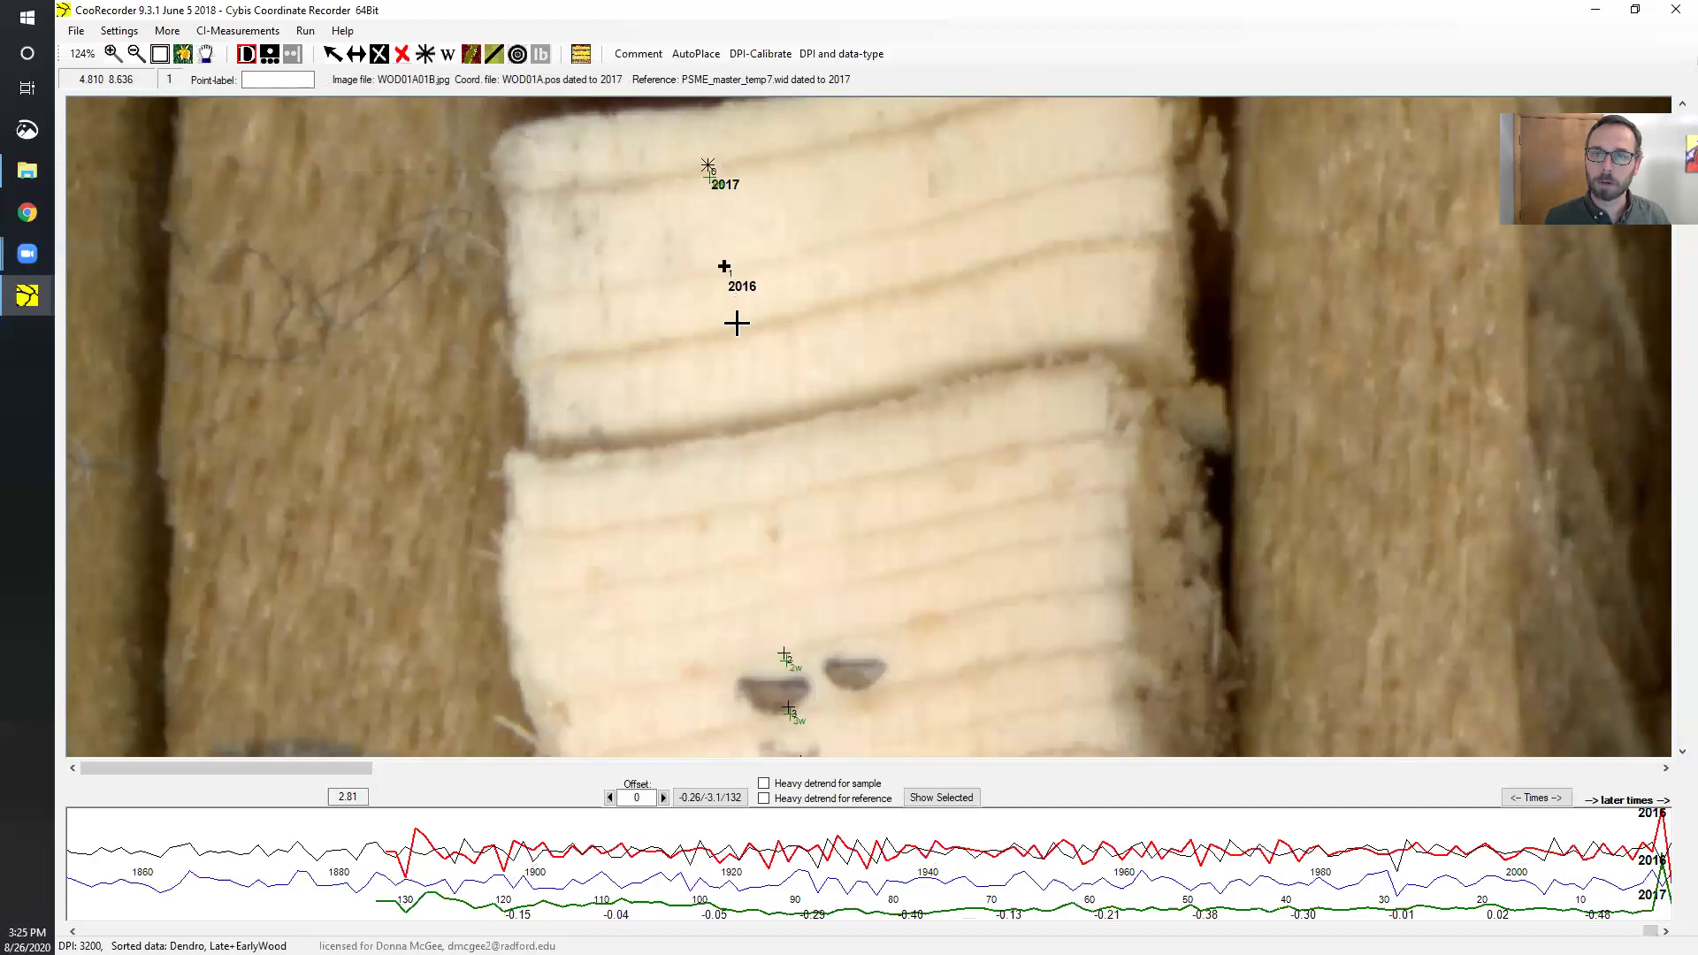
pyautogui.click(733, 326)
pyautogui.click(760, 440)
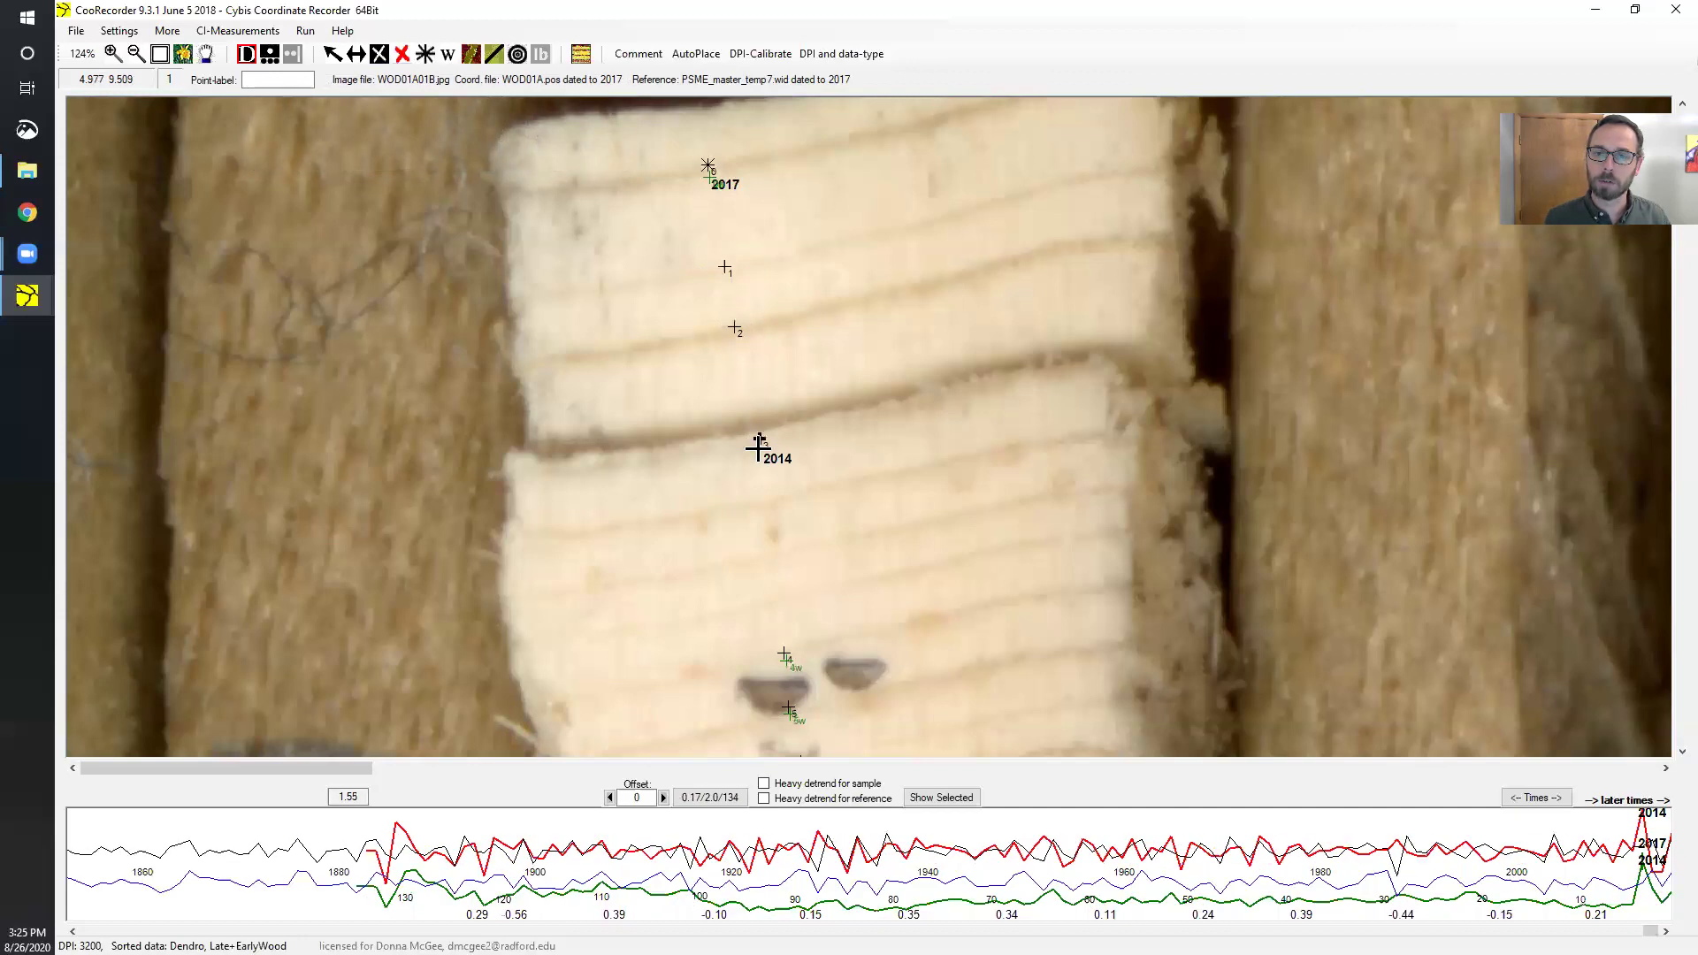
pyautogui.click(766, 499)
pyautogui.click(774, 548)
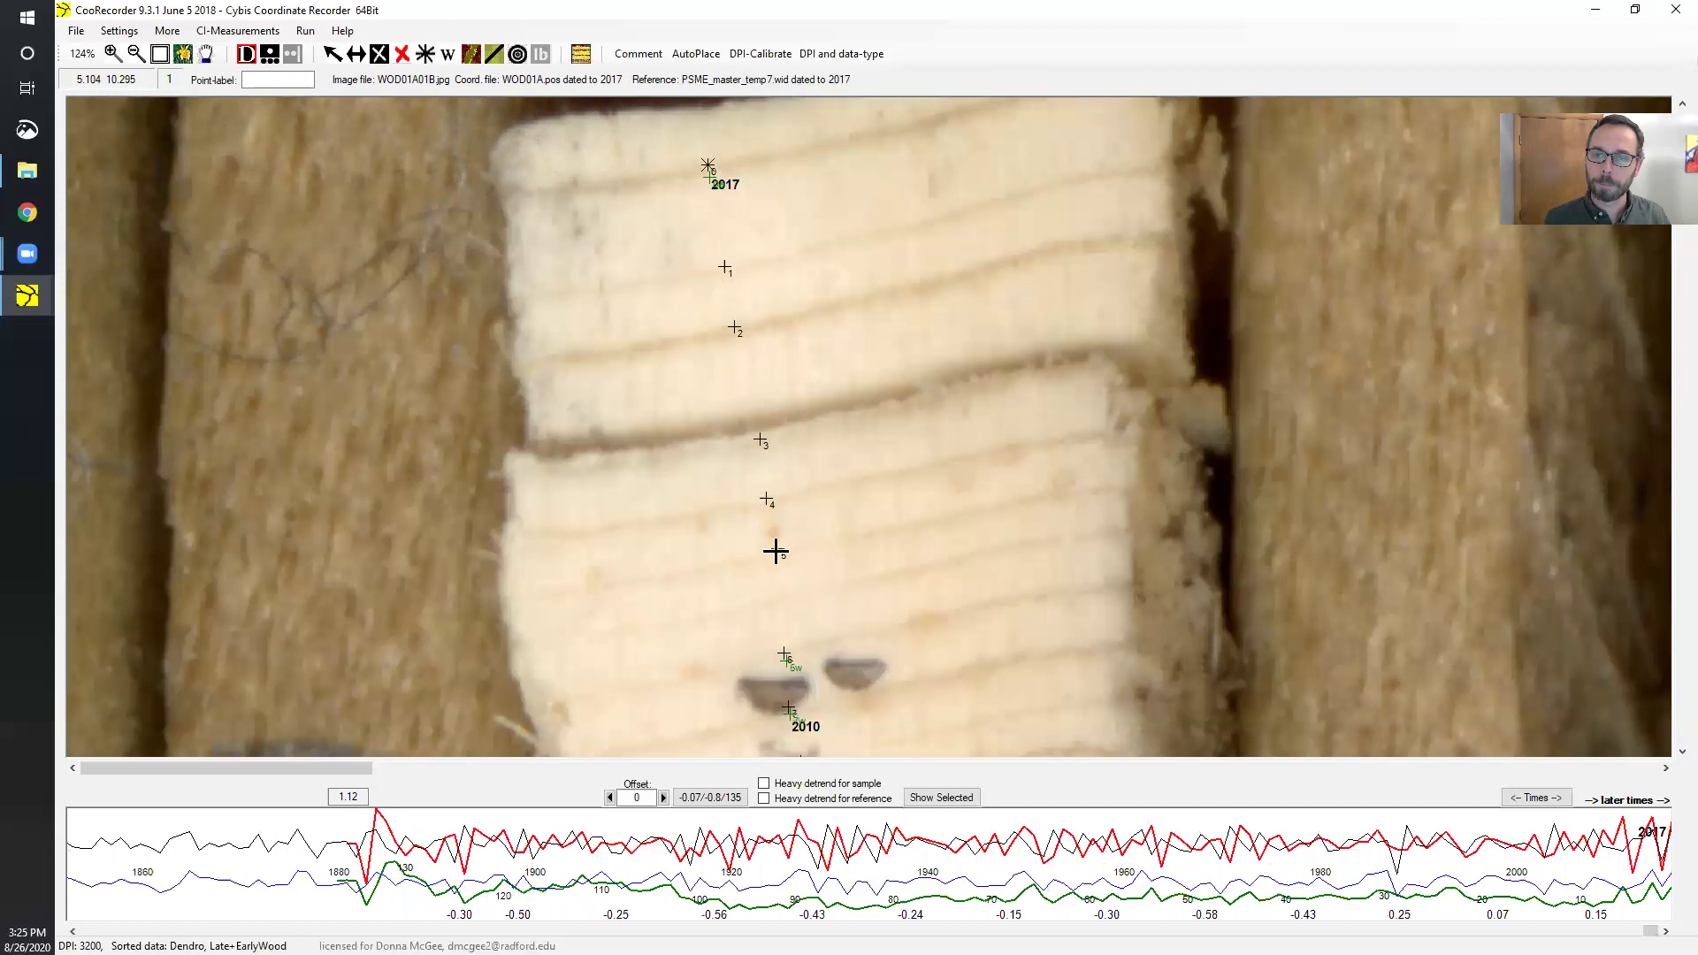
pyautogui.click(780, 597)
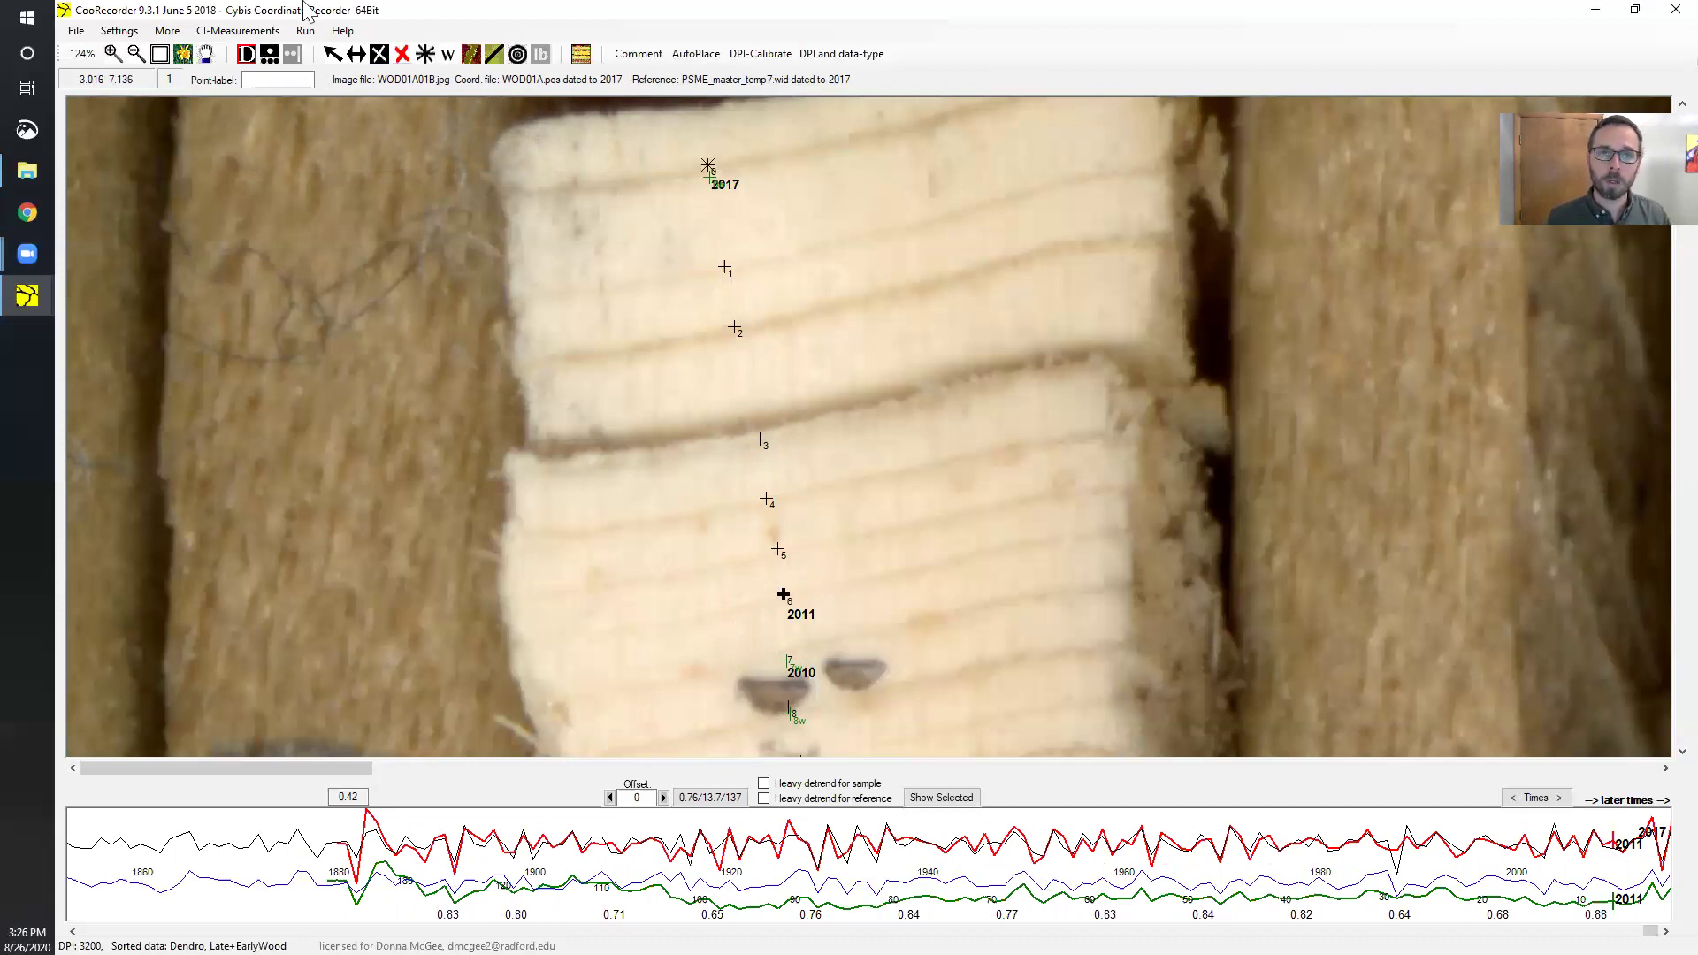
# Step: Add the earlywood/latewood border points to the new rings, and place those of rings 2 and 6 manually just below their ring points
pyautogui.click(167, 30)
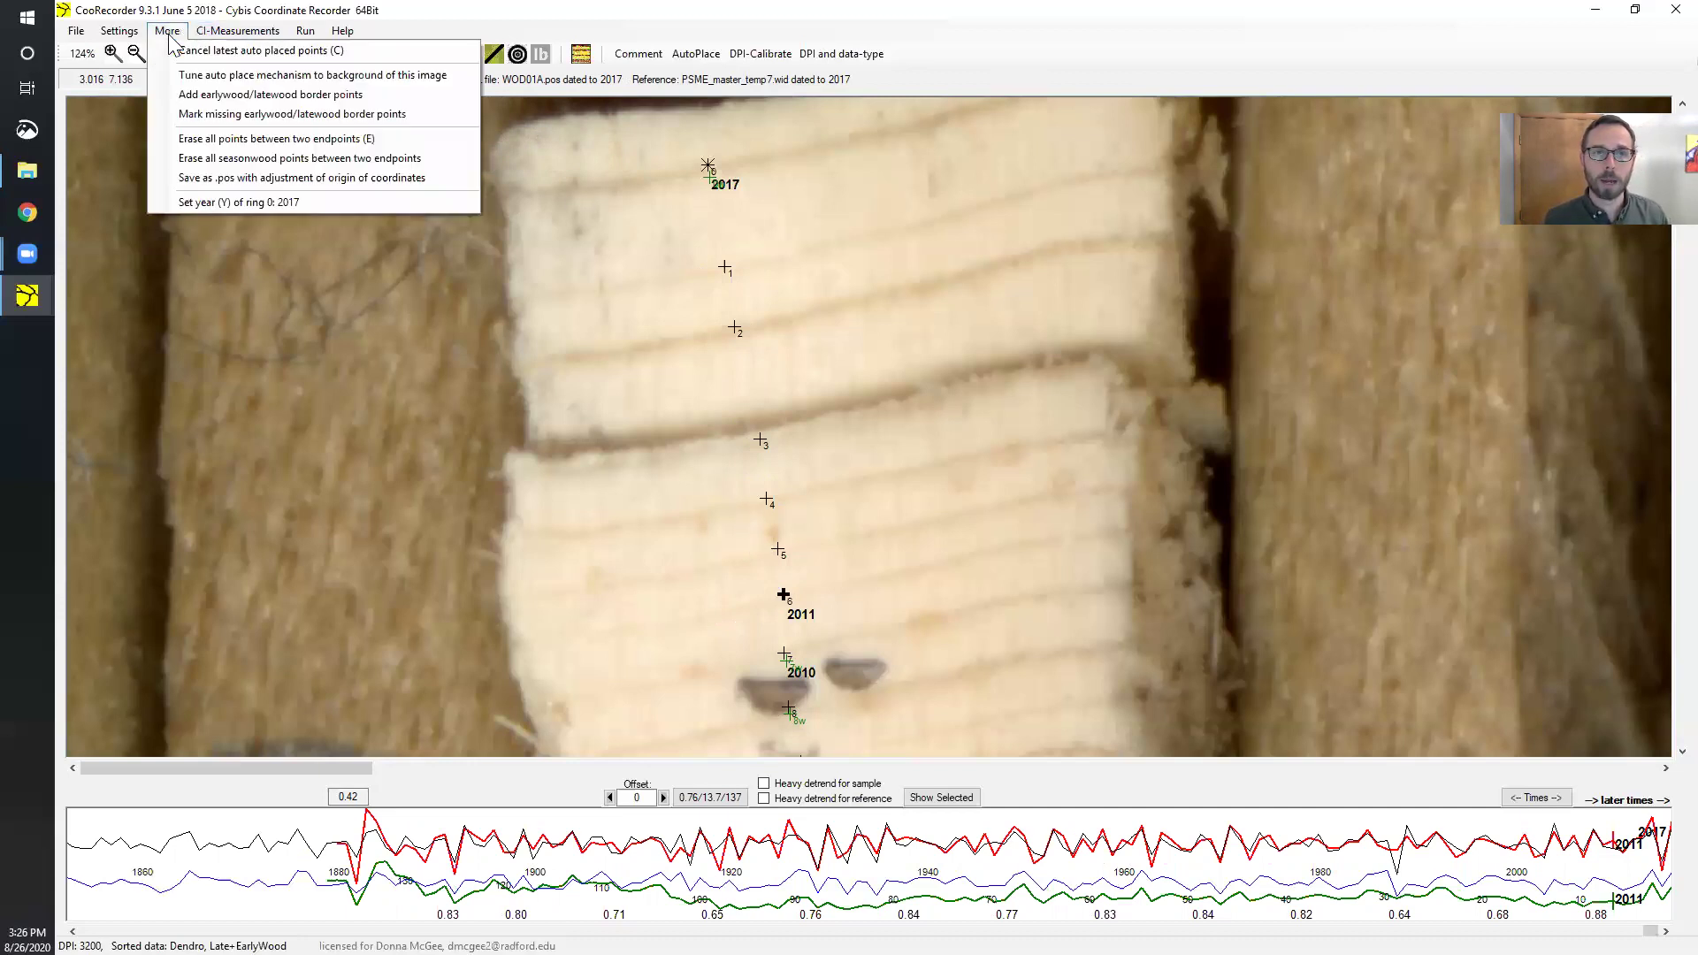
pyautogui.click(223, 95)
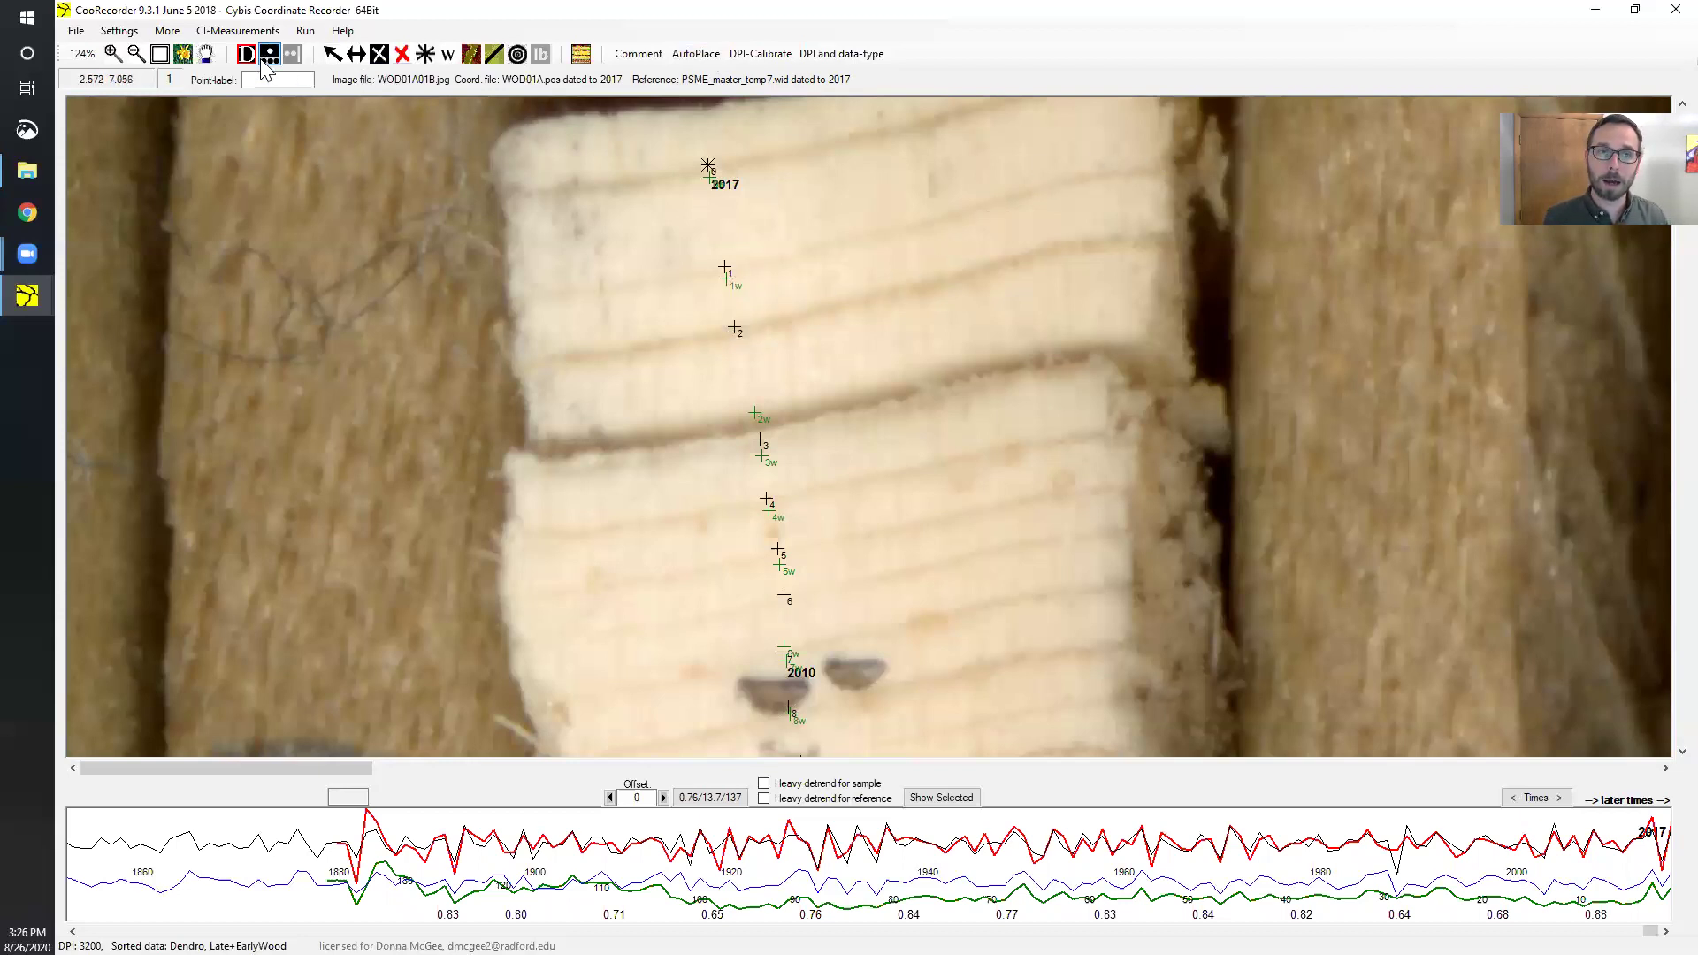
pyautogui.click(448, 56)
pyautogui.click(737, 341)
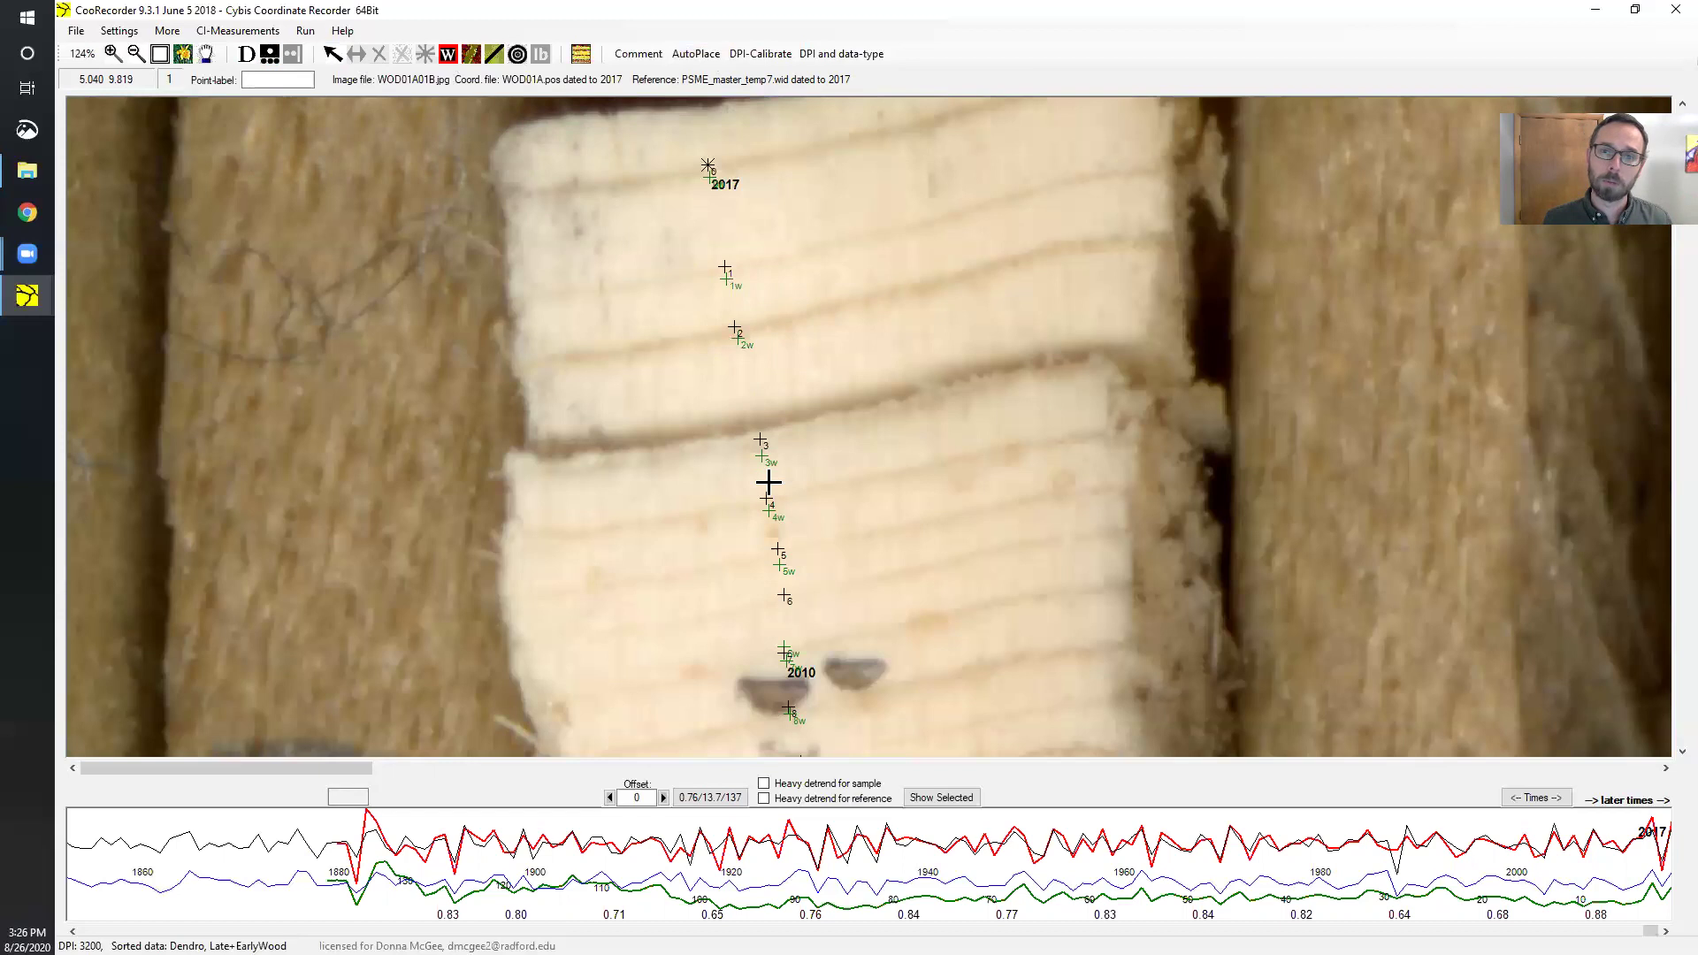
pyautogui.click(787, 602)
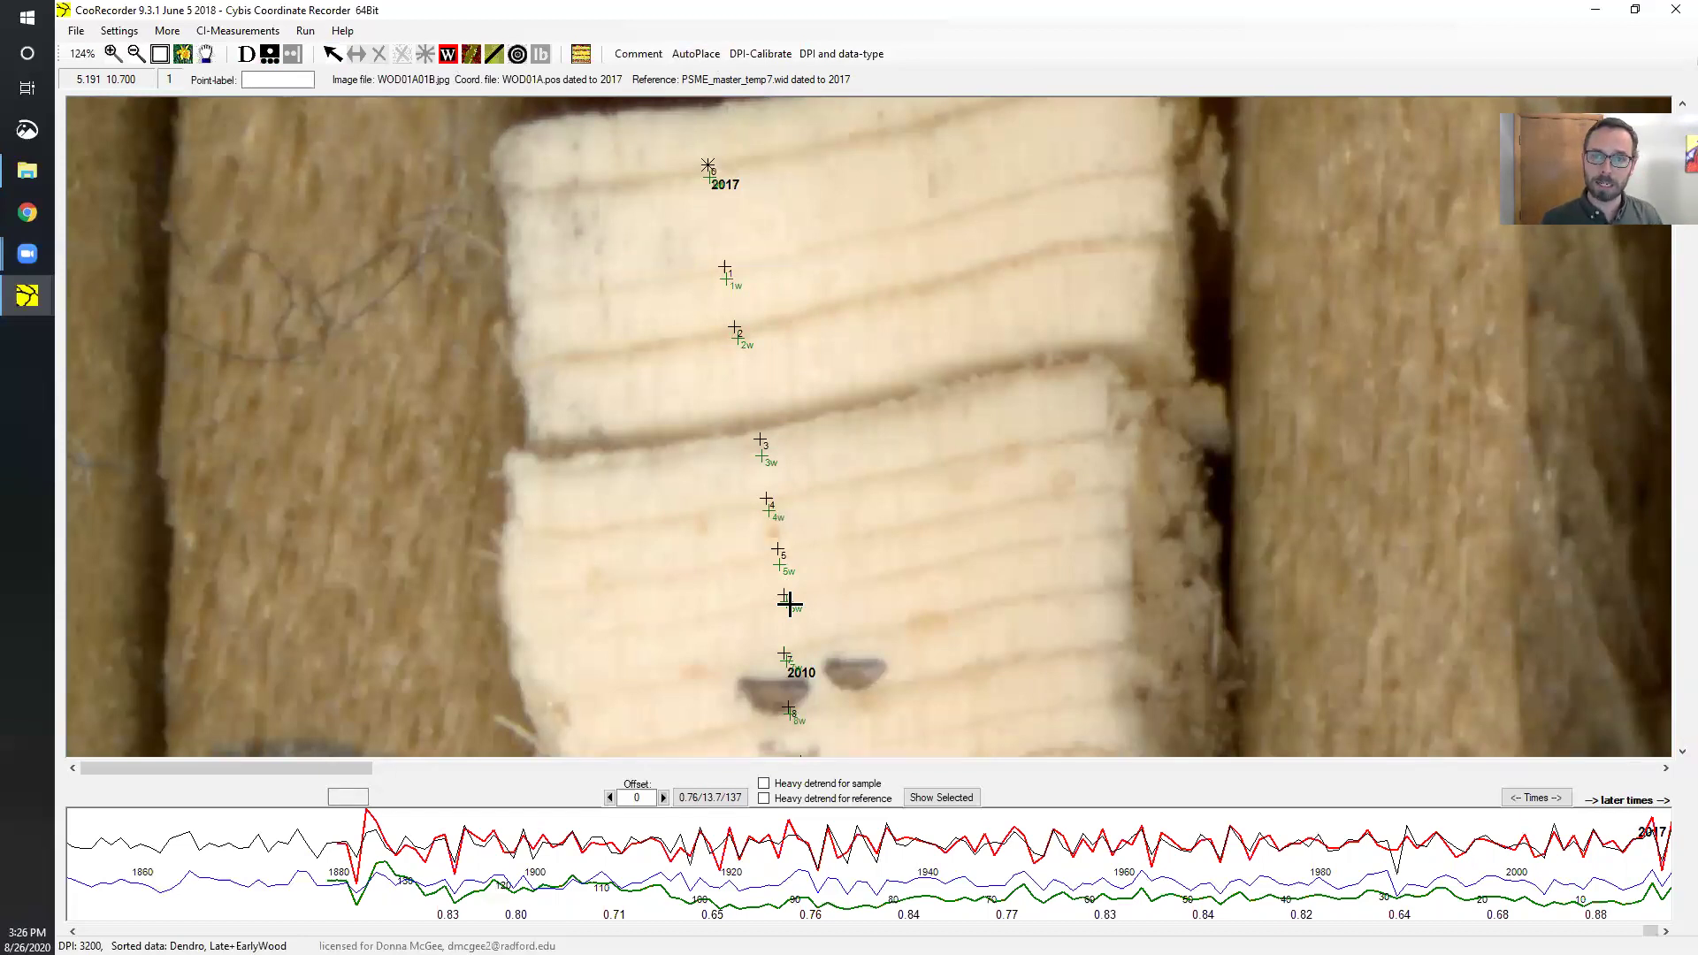
# Step: Mark the crack between rings 2 and 3 with a crack marker point on its upper edge and one on its lower edge
pyautogui.click(466, 55)
pyautogui.click(751, 417)
pyautogui.click(758, 433)
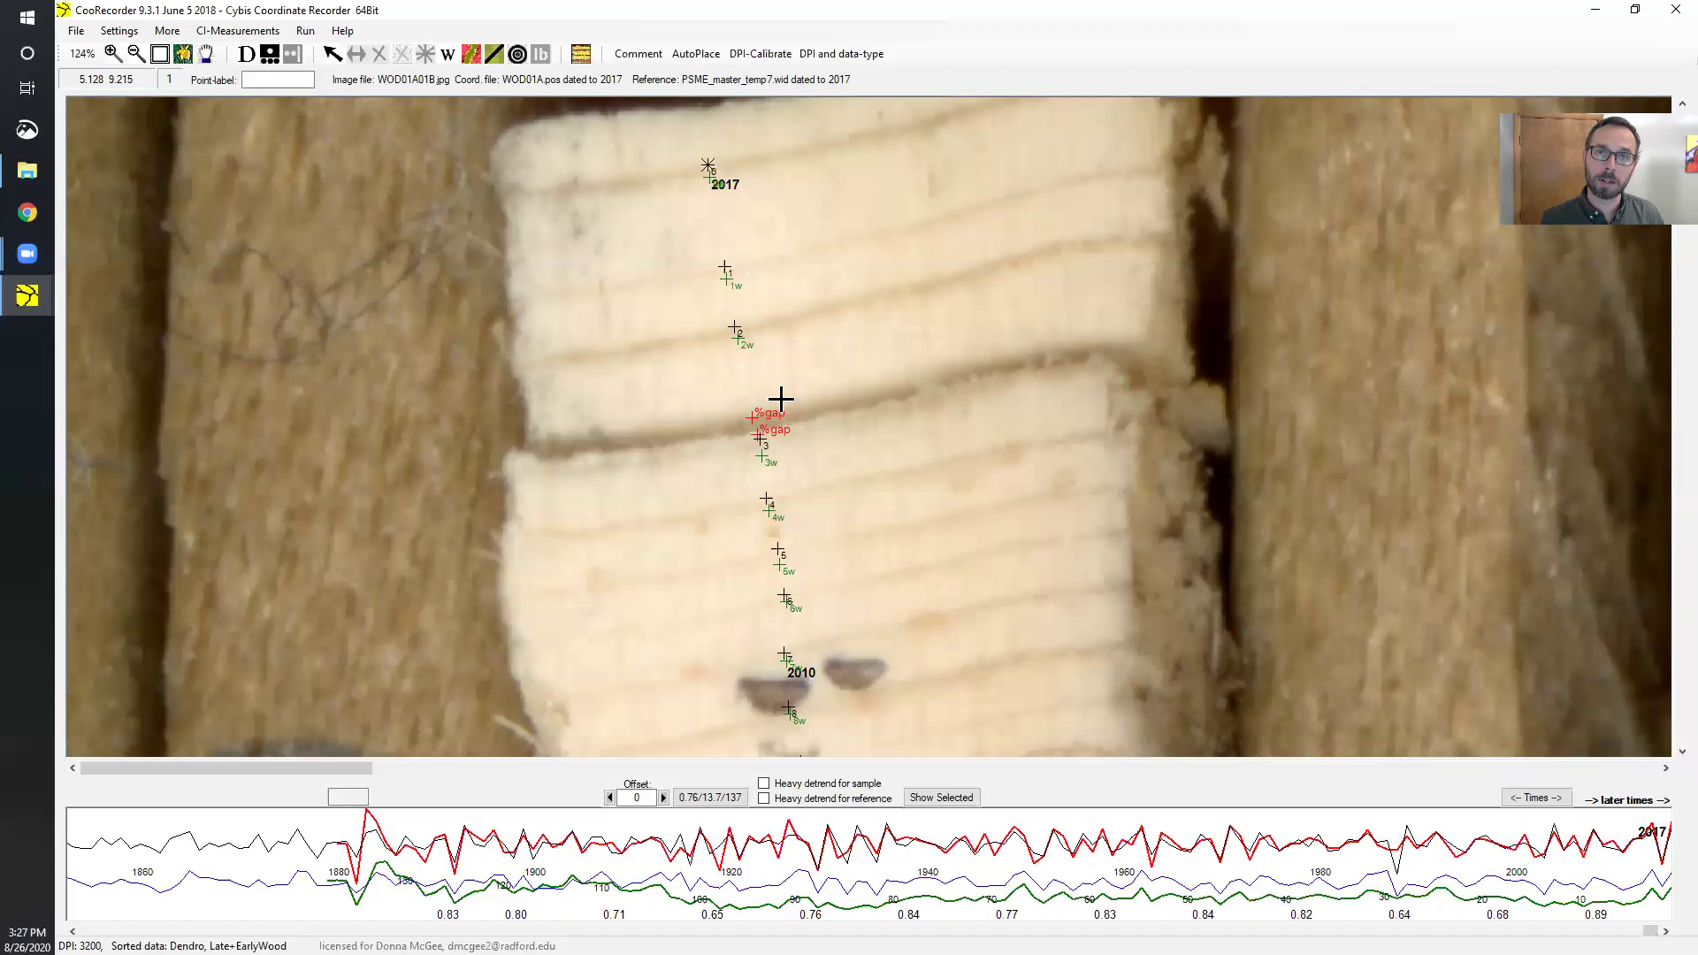
# Step: Review the file properties, from the Comment field down to the Name field, and close them without saving
pyautogui.click(659, 56)
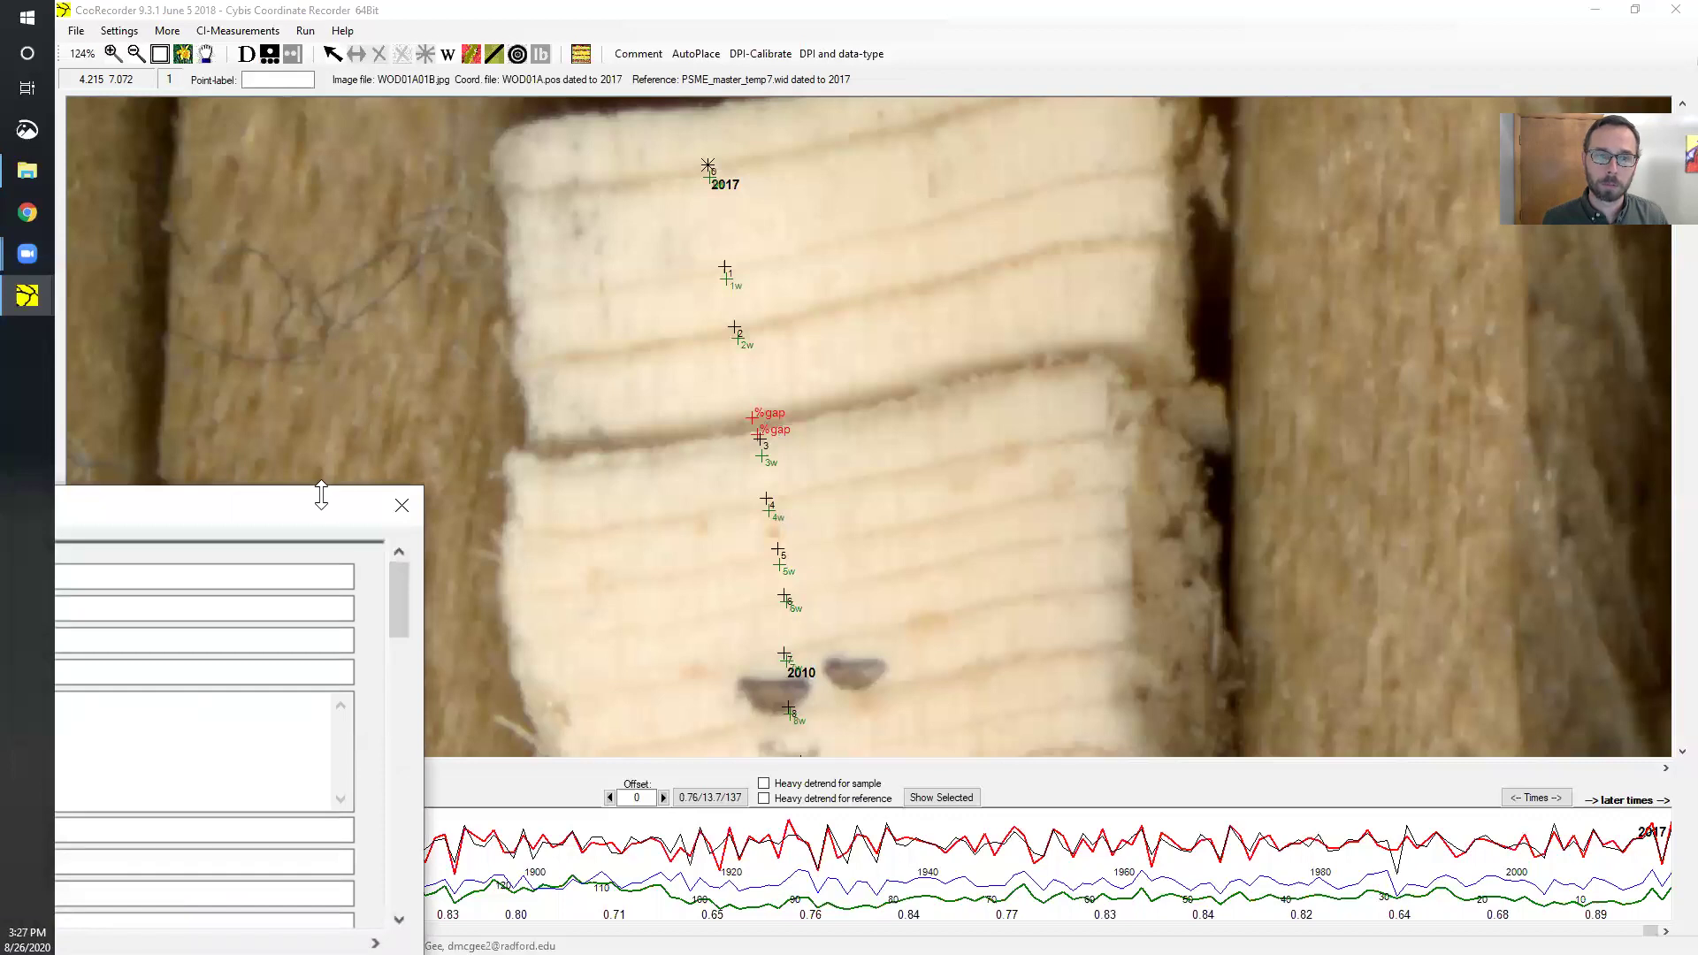
pyautogui.moveTo(314, 509); pyautogui.dragTo(846, 146)
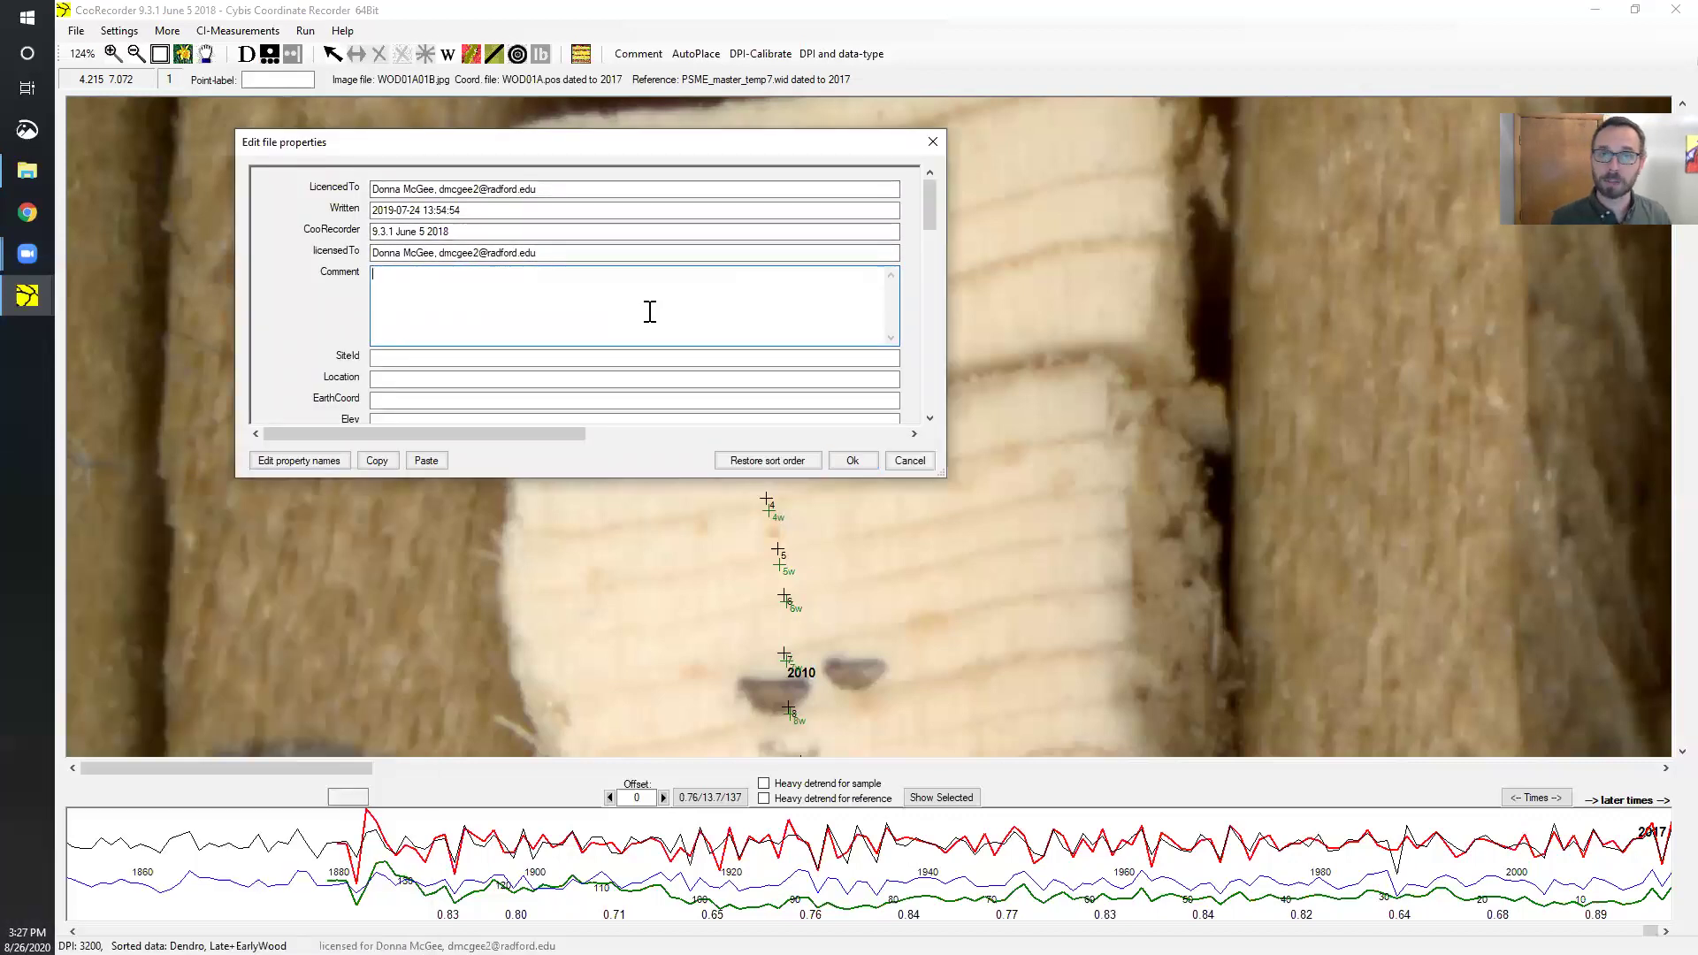
pyautogui.click(649, 311)
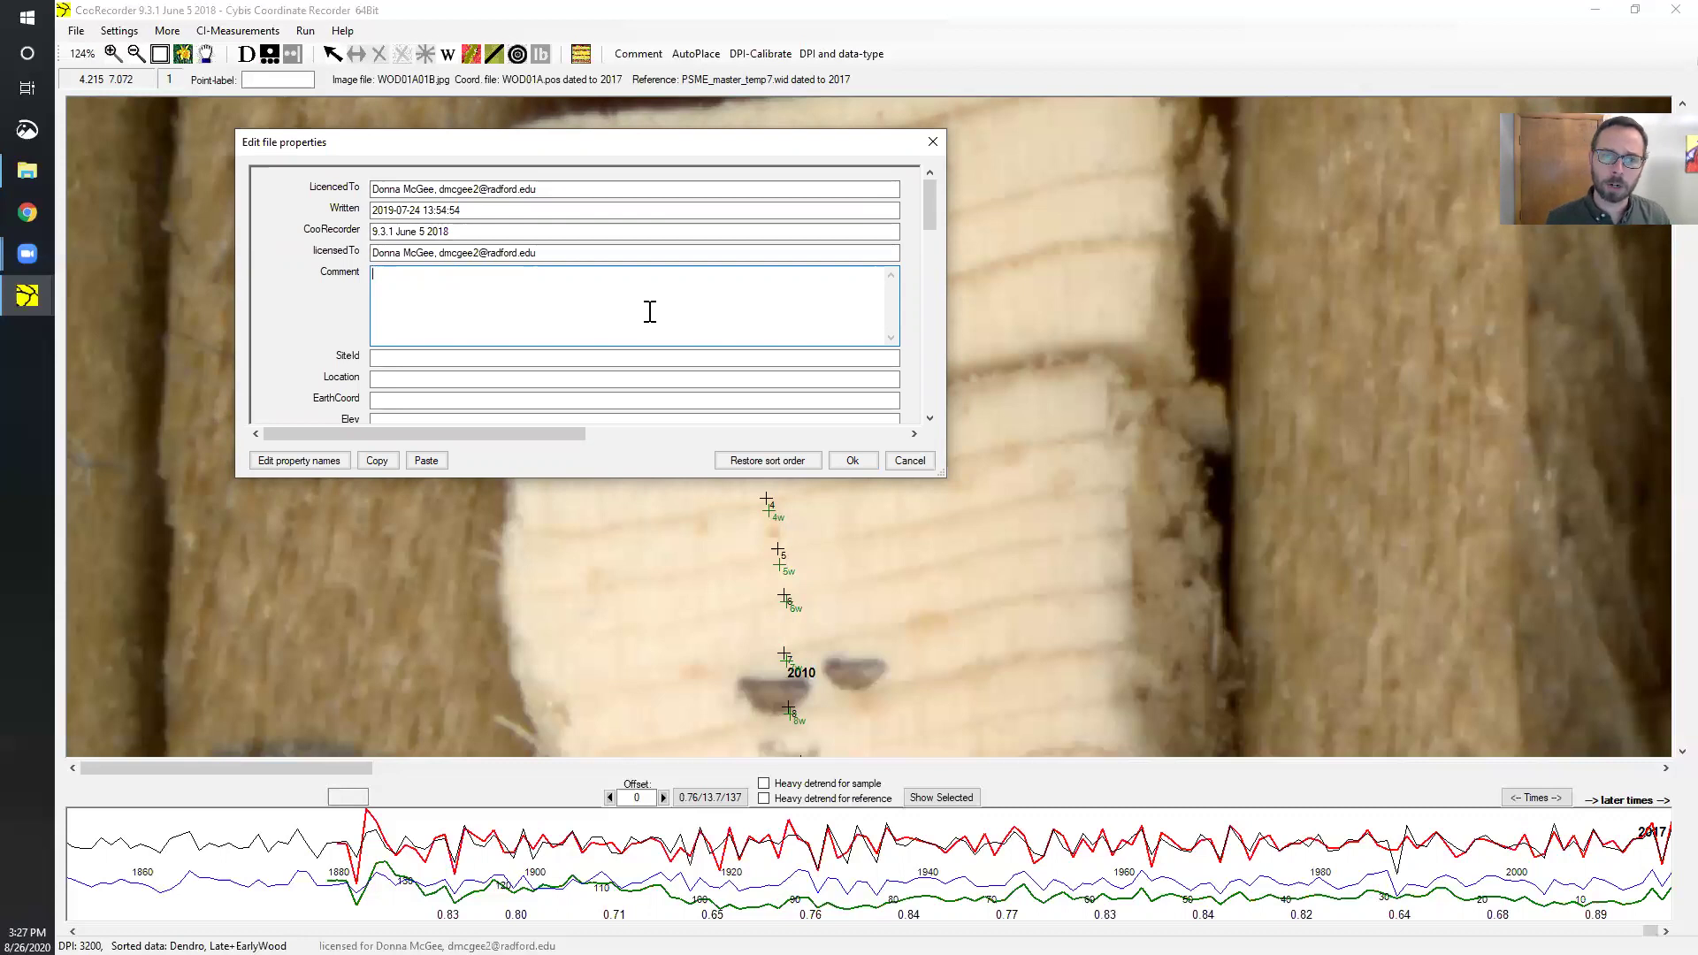
pyautogui.moveTo(932, 208); pyautogui.dragTo(935, 405)
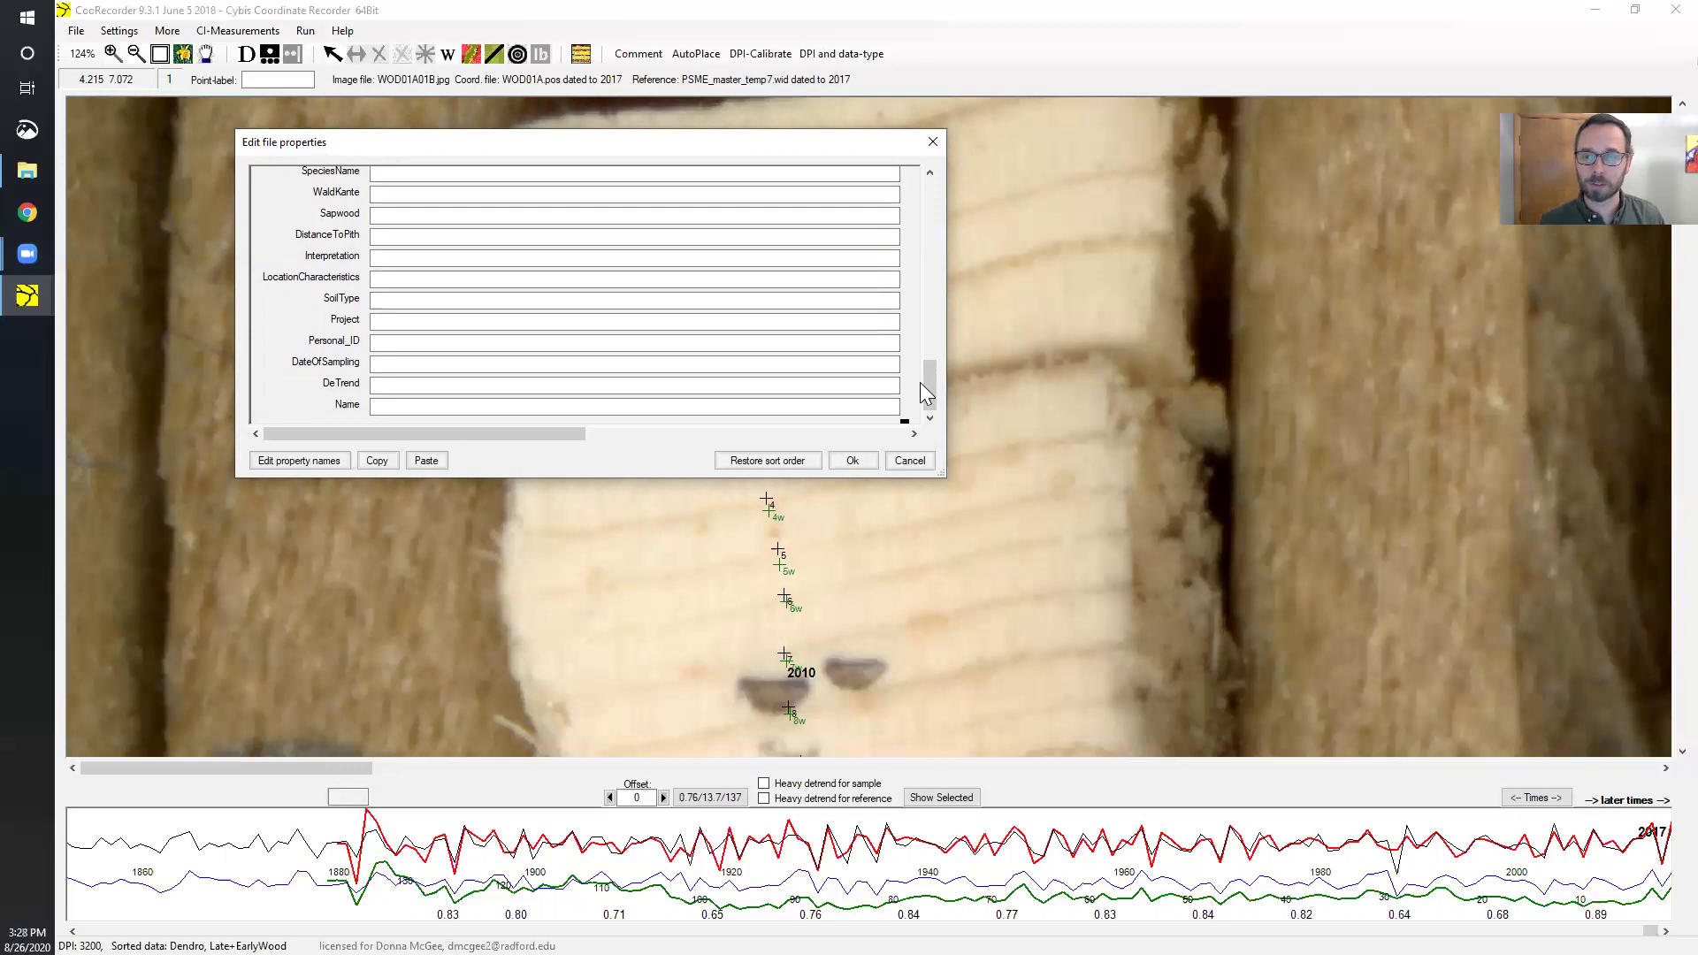
pyautogui.click(923, 460)
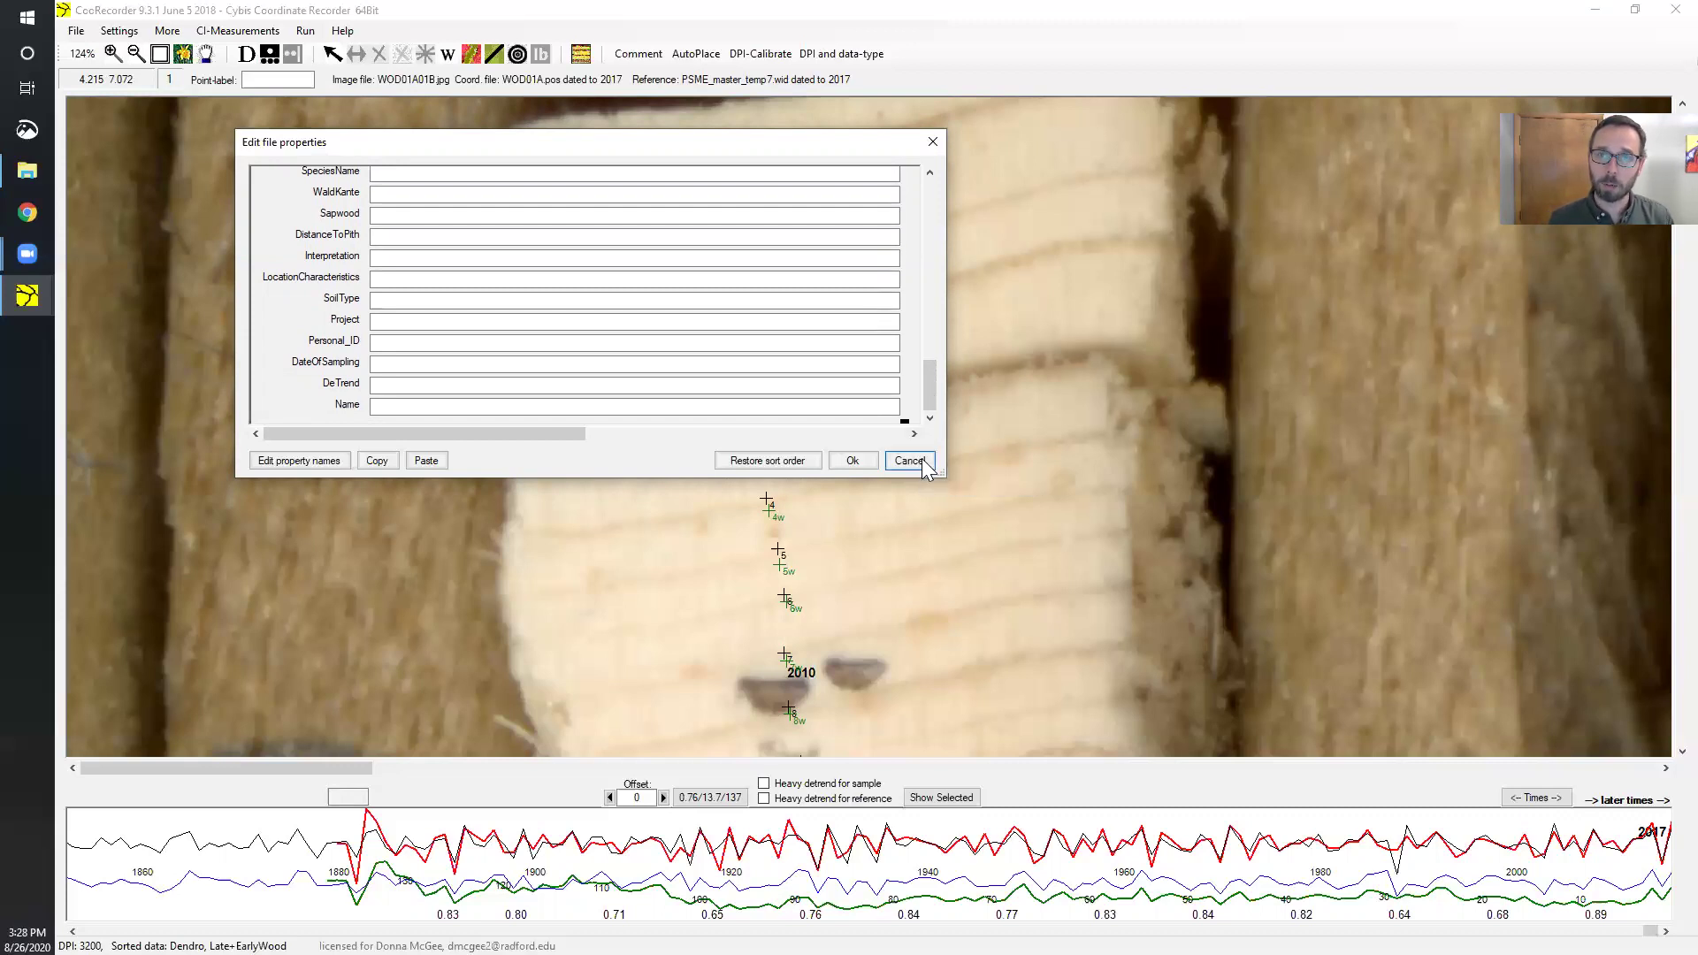